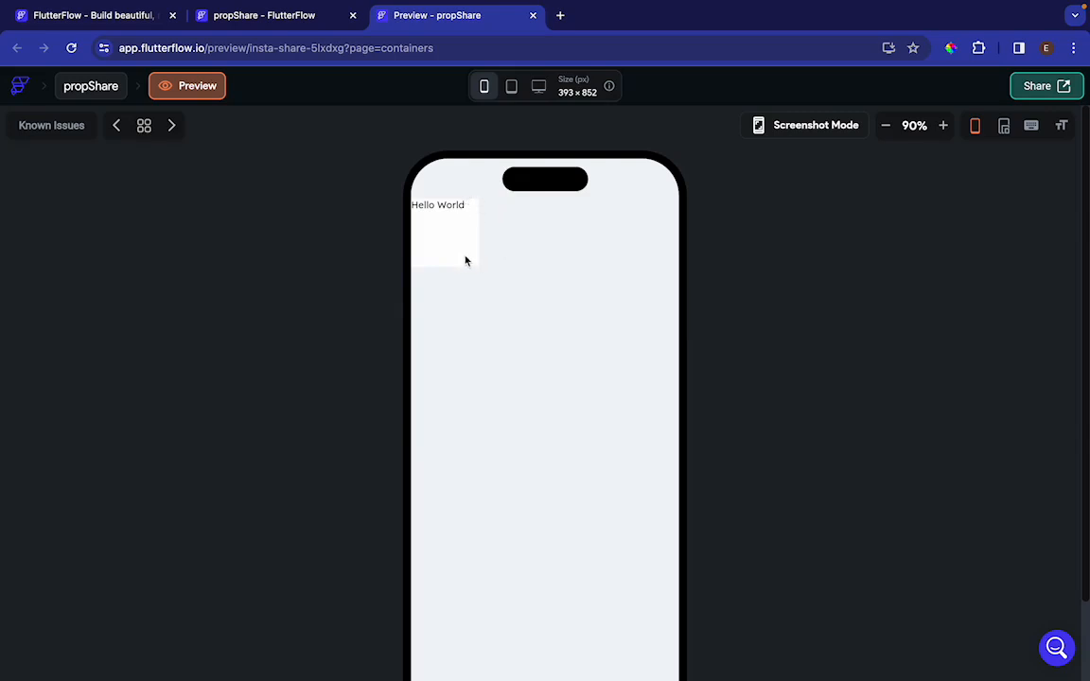
Step: Return to the propShare project editor and review the properties of the Hello World text widget
left_click(293, 19)
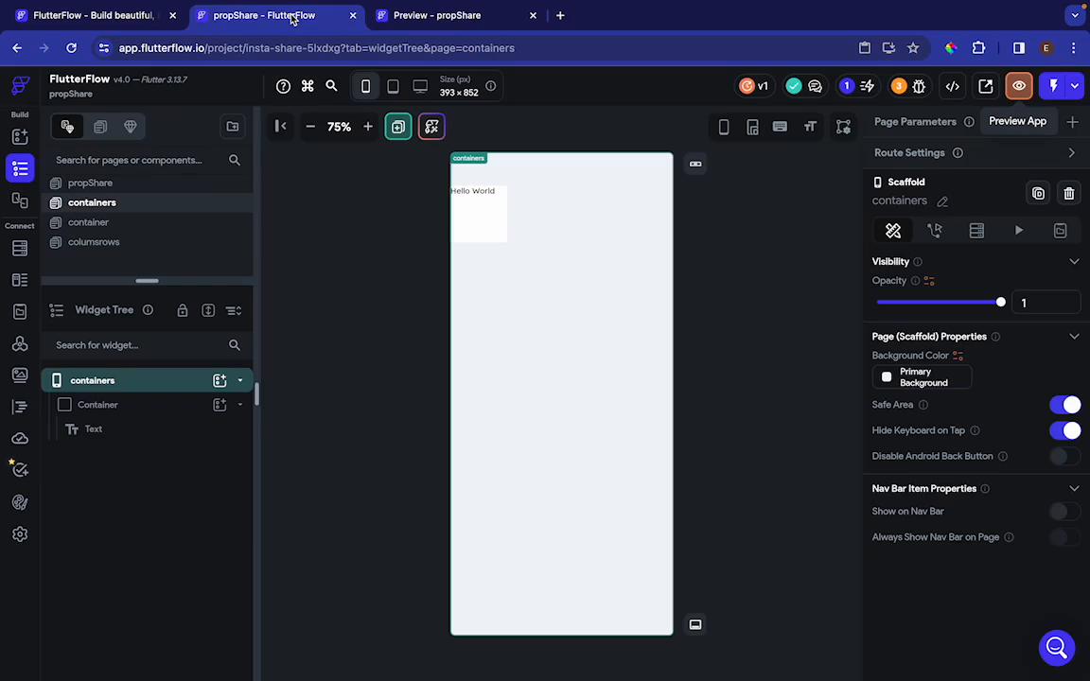
left_click(485, 224)
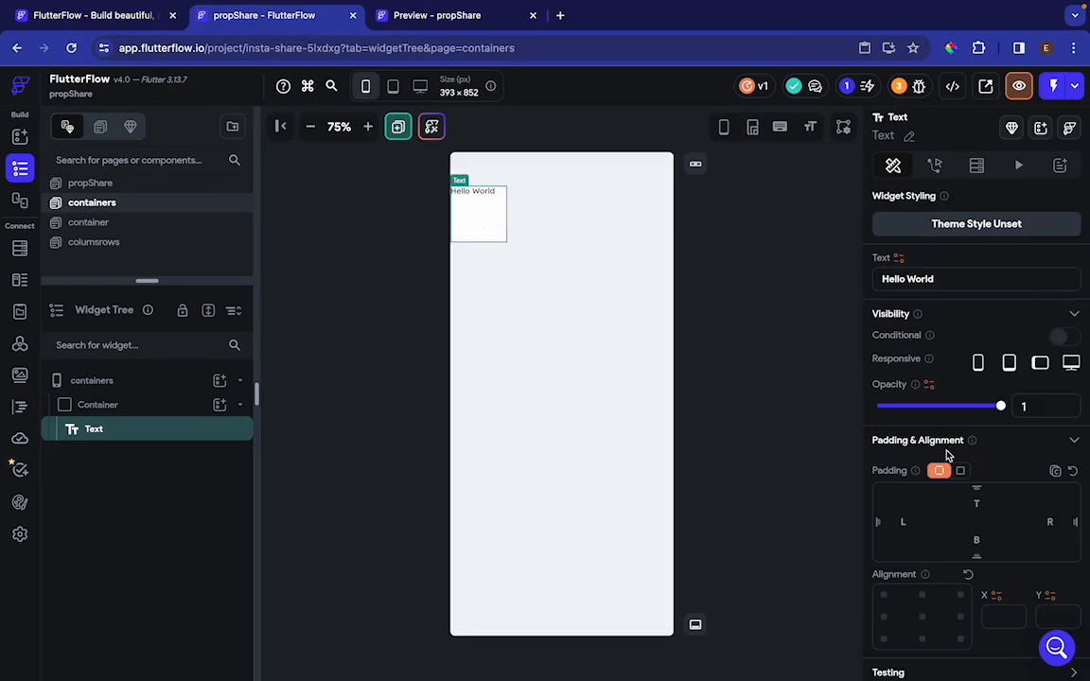
scroll(946, 452, "down", 3)
scroll(947, 455, "down", 3)
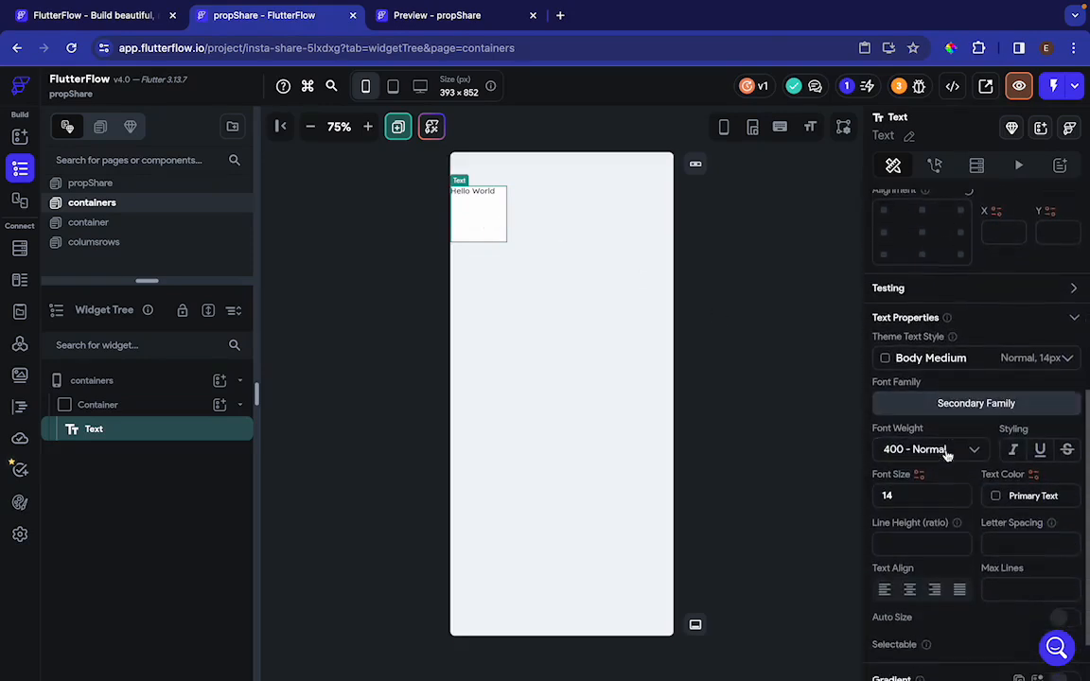
scroll(947, 455, "up", 6)
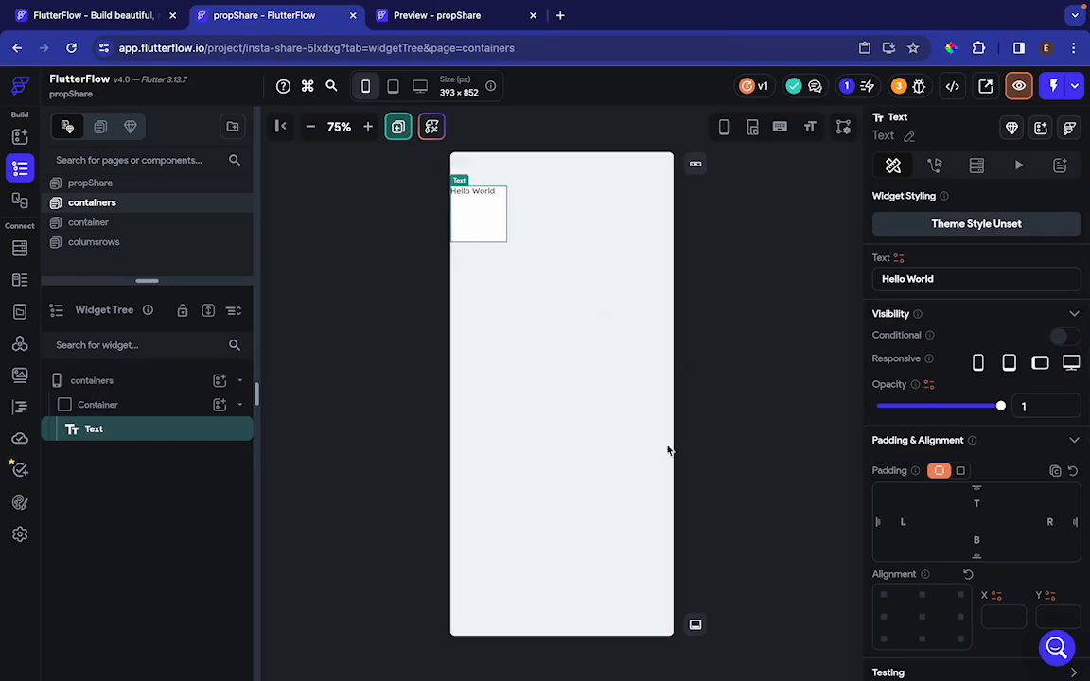
Step: Try the circular shape on the container and switch it back to rectangular
left_click(110, 406)
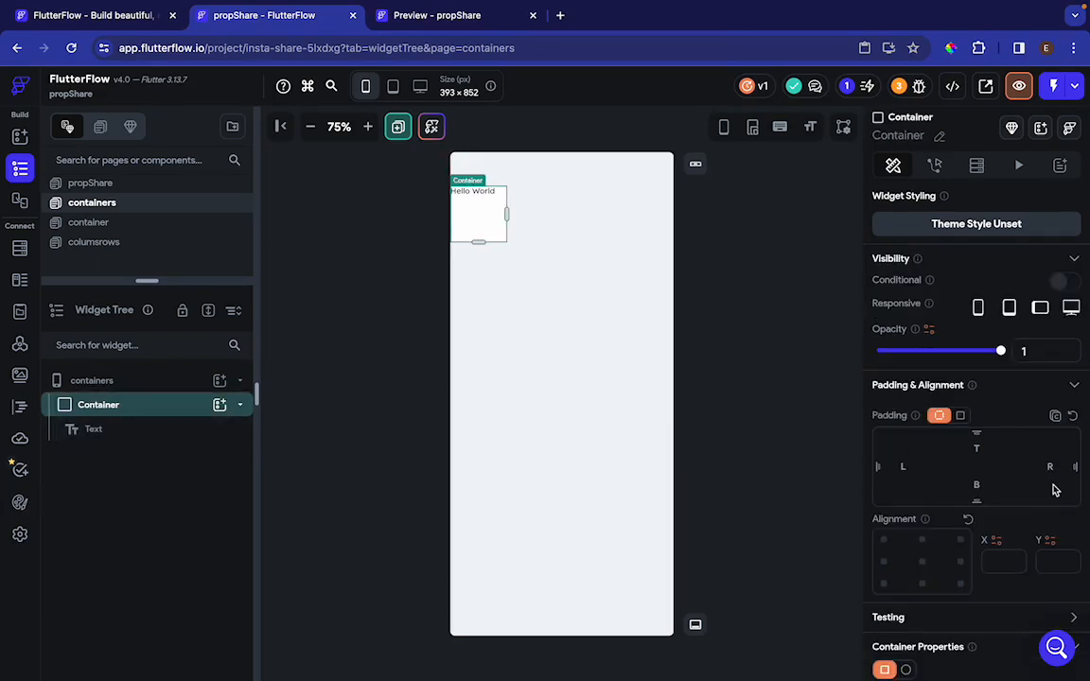
scroll(1009, 514, "down", 5)
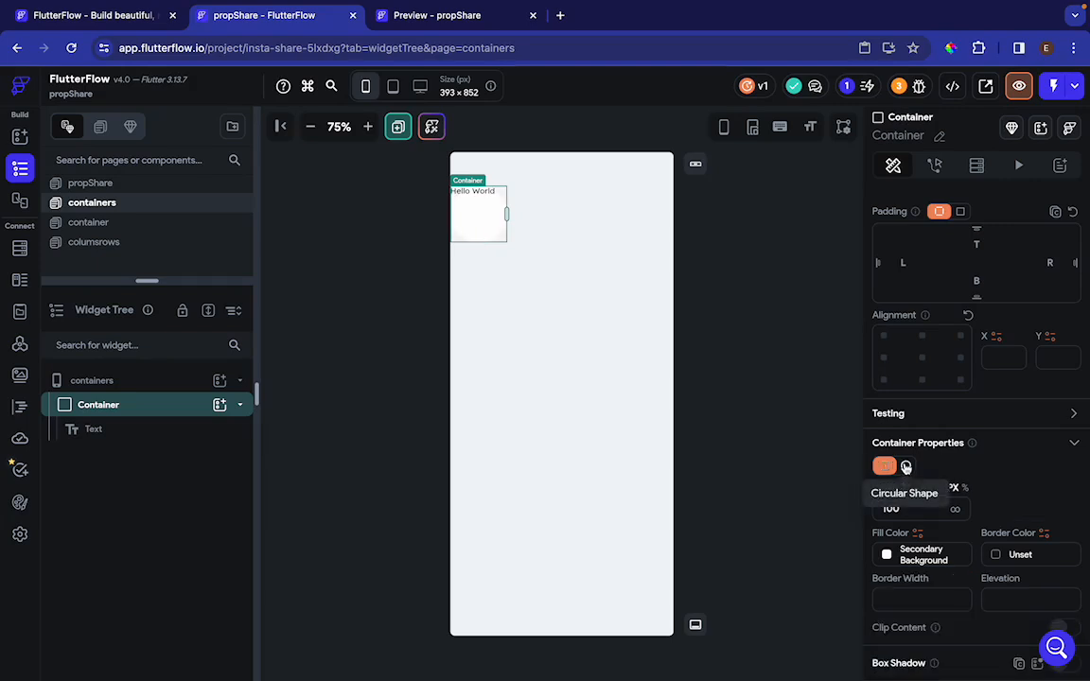
left_click(906, 466)
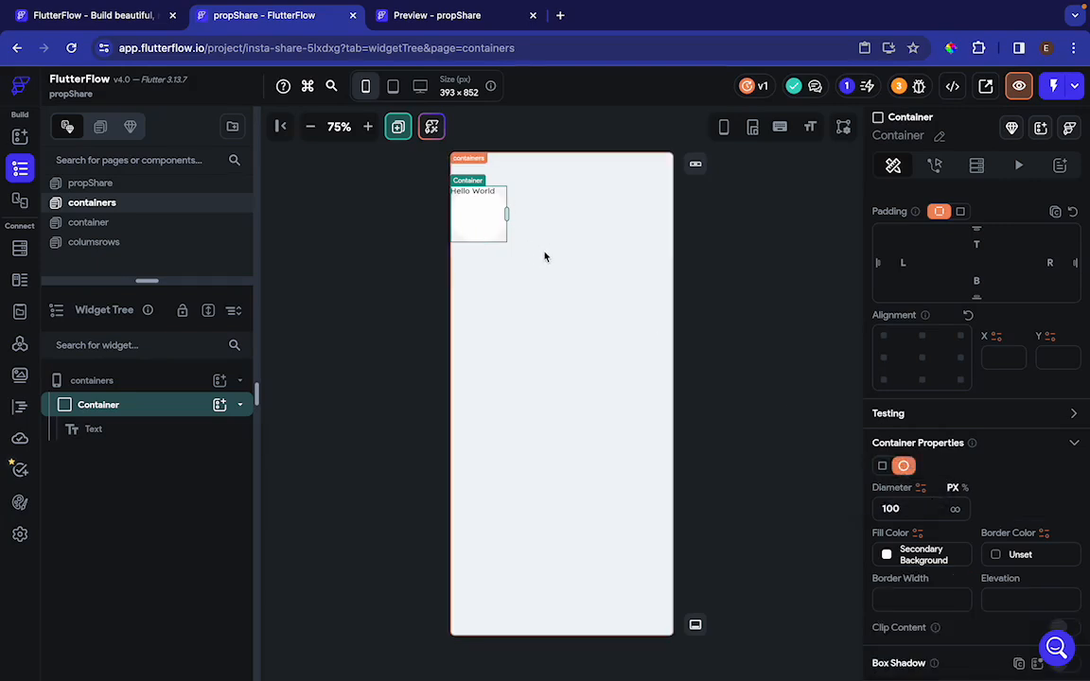
left_click(883, 467)
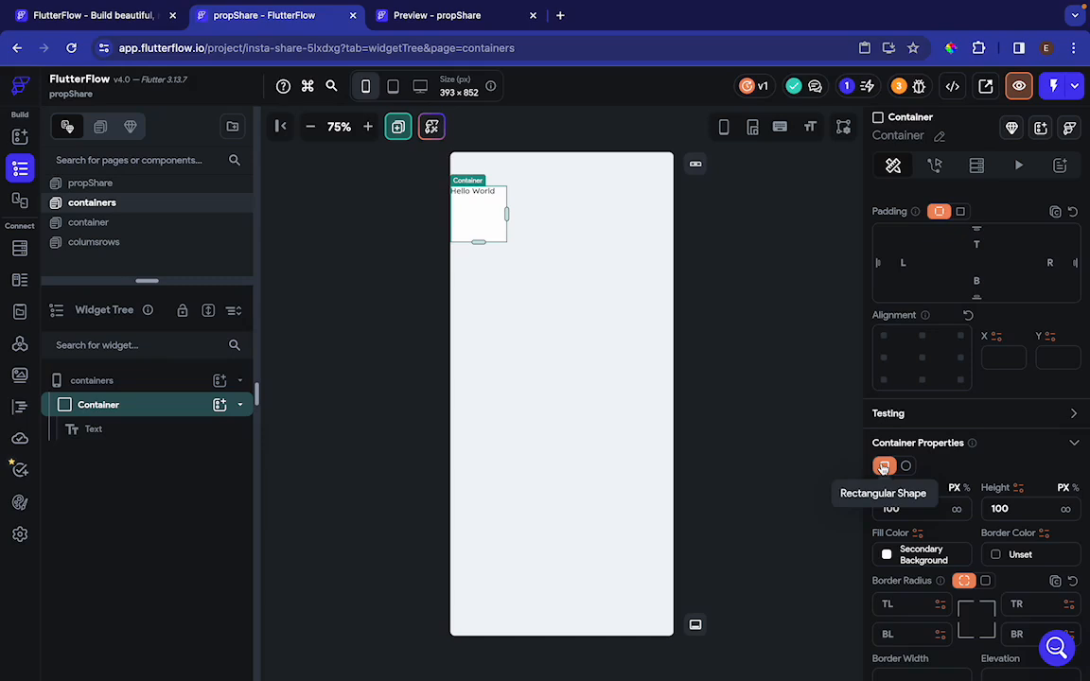
Step: Set the container's width and height to 50 px each
double_click(916, 511)
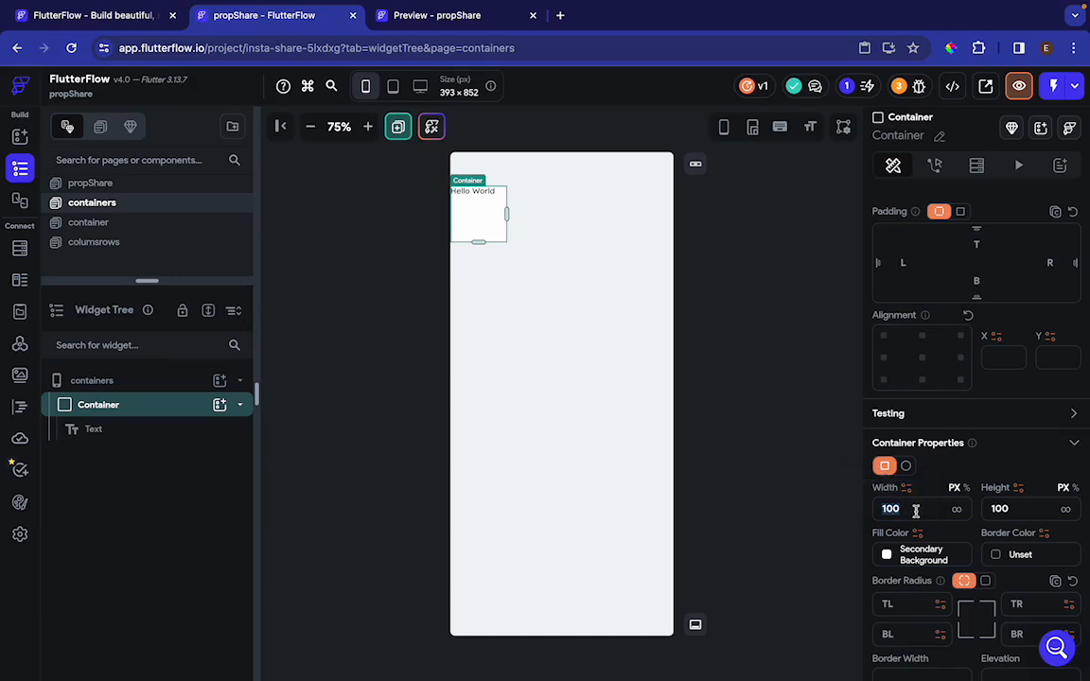
type("50")
left_click(1025, 511)
double_click(1025, 511)
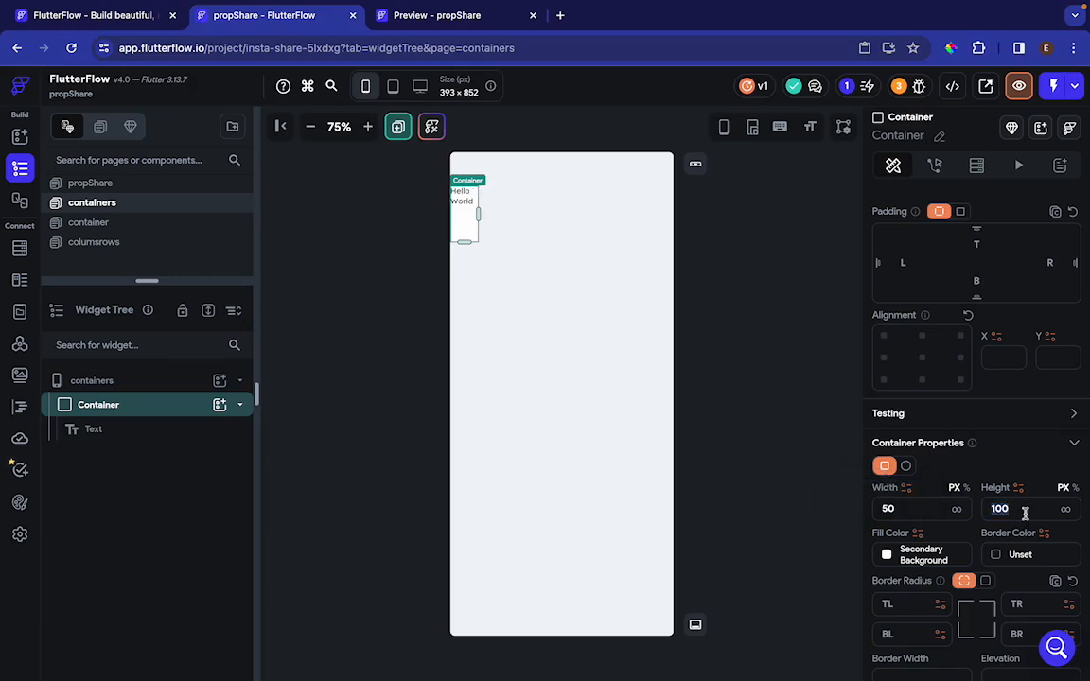
type("50")
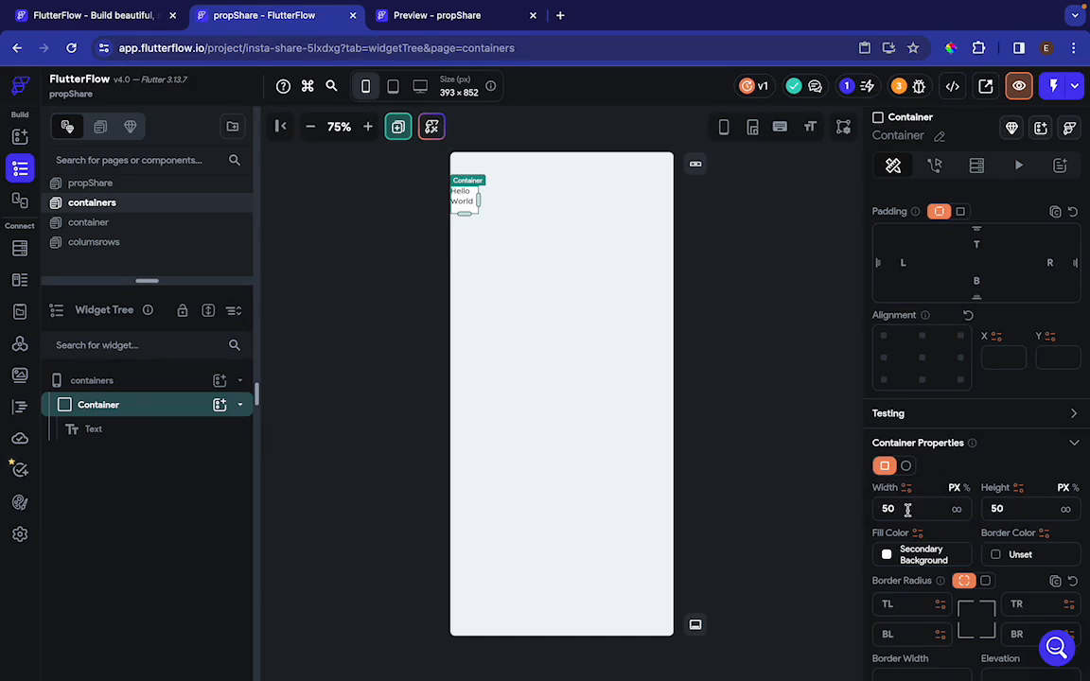
Step: Restore the container's width and height to 100 px each
double_click(907, 509)
type("100")
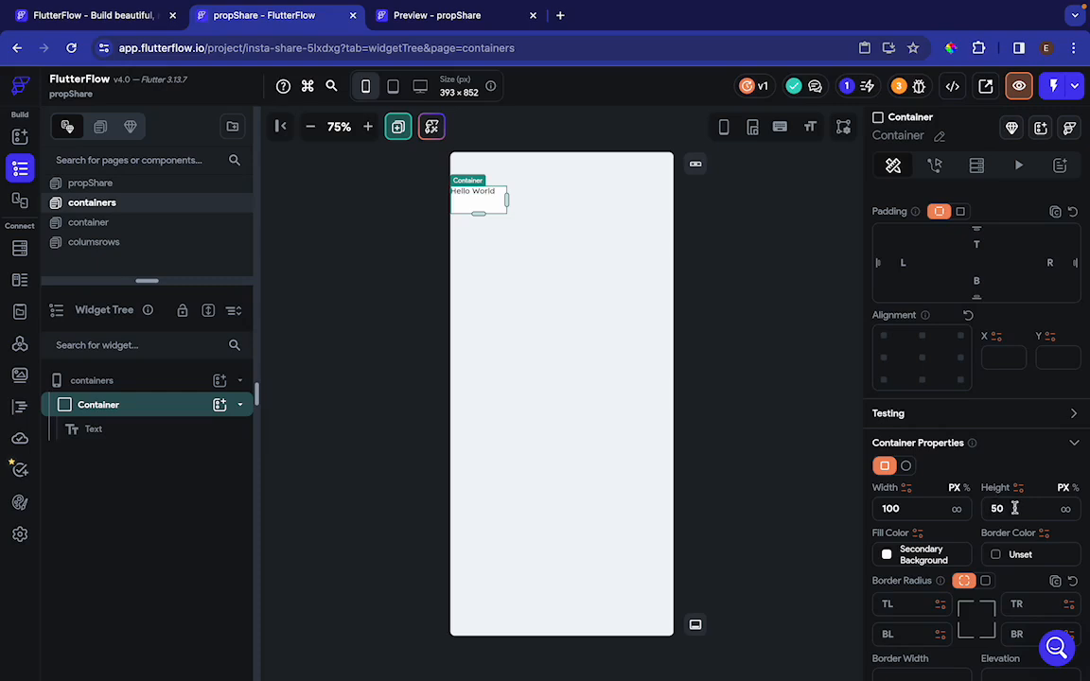
double_click(1015, 509)
type("100")
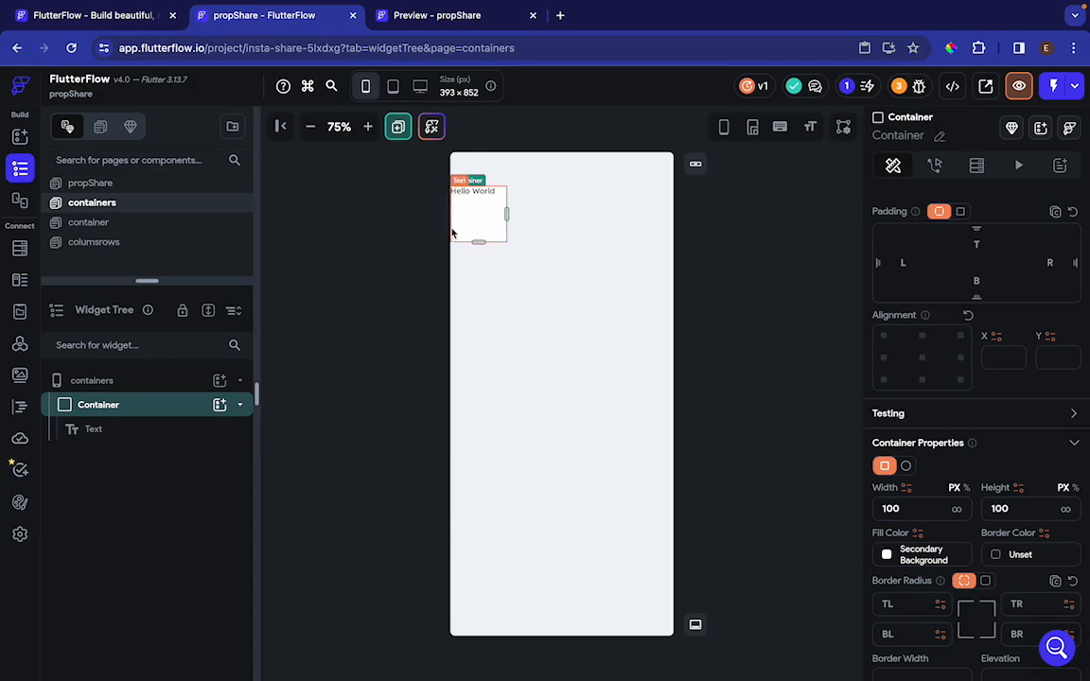
Step: Apply a uniform padding of 20 to the container
scroll(963, 433, "up", 2)
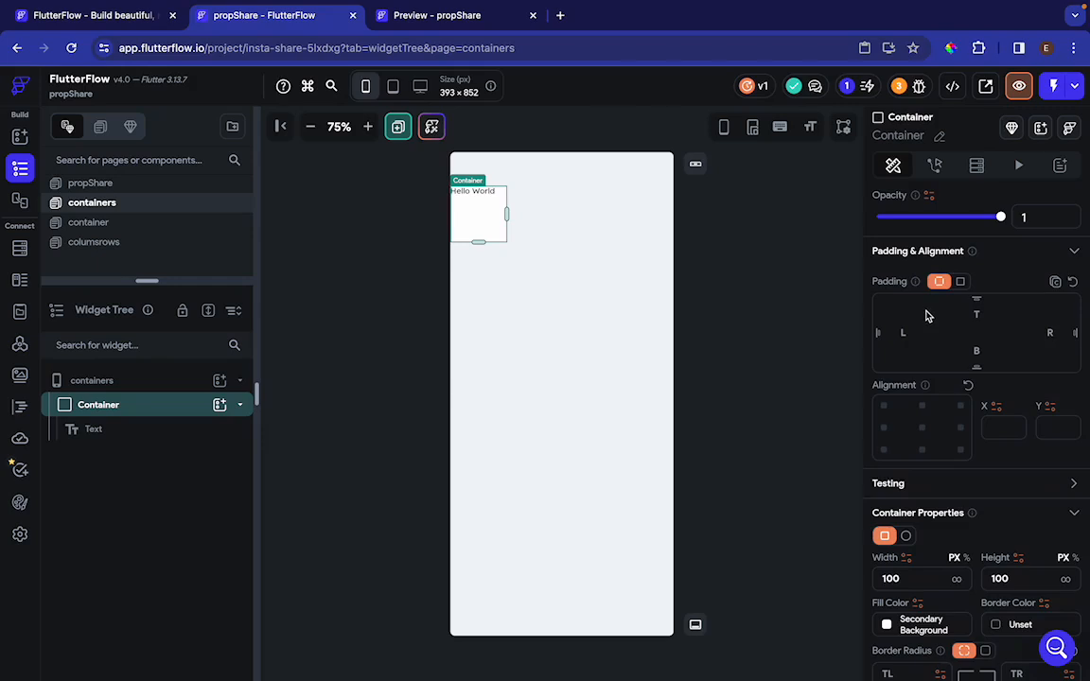
scroll(927, 314, "up", 1)
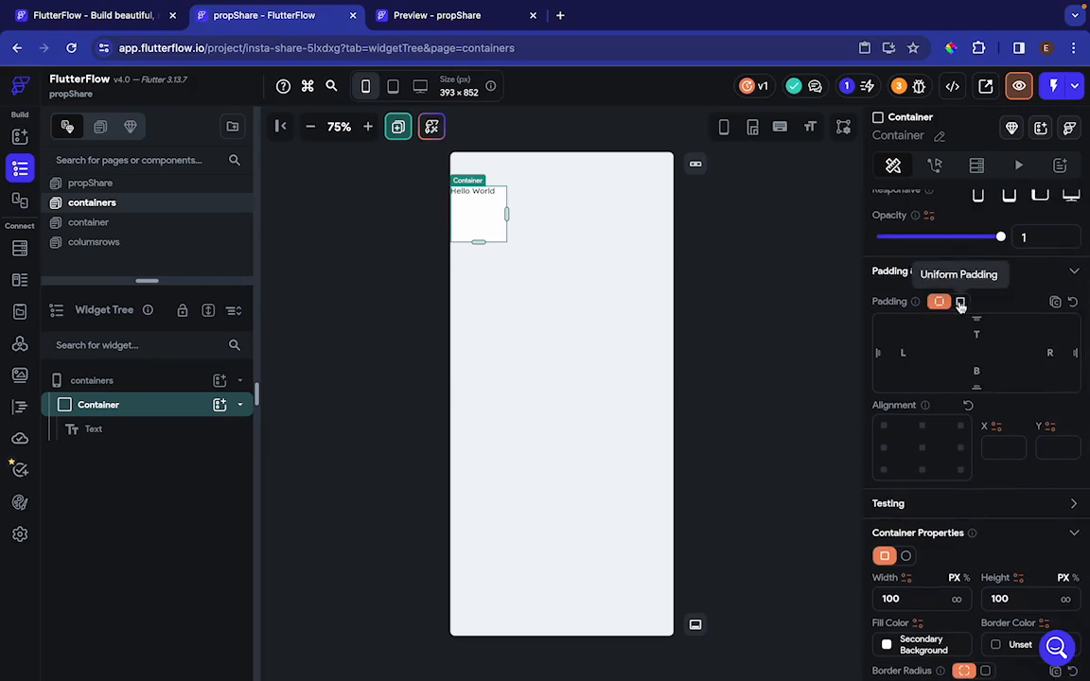
left_click(961, 301)
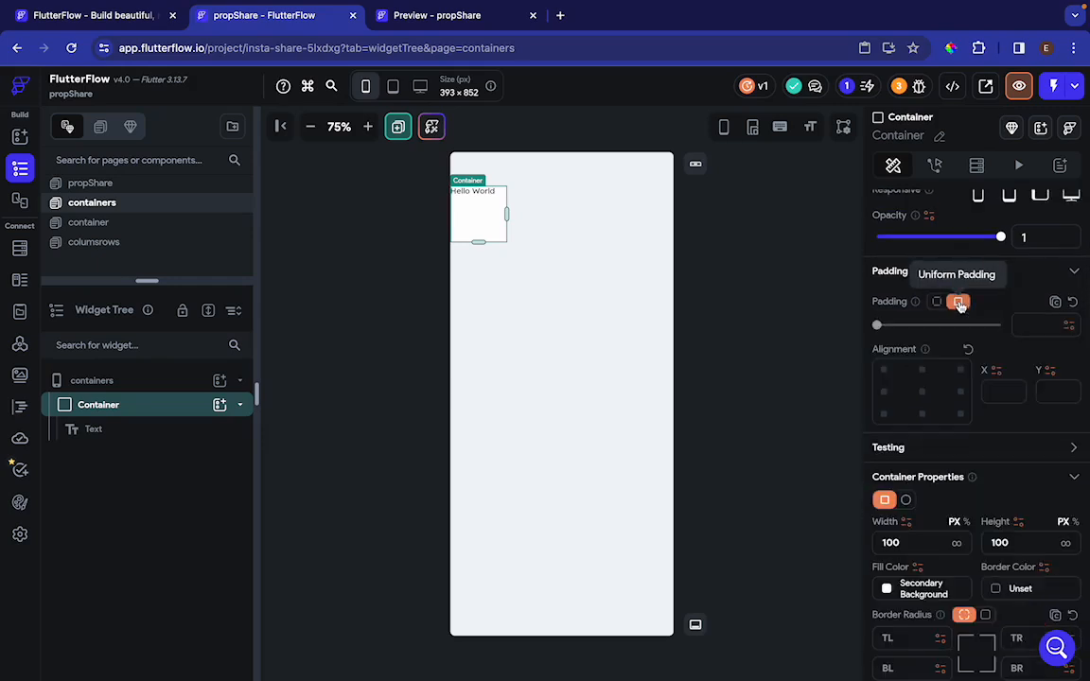
left_click(1022, 324)
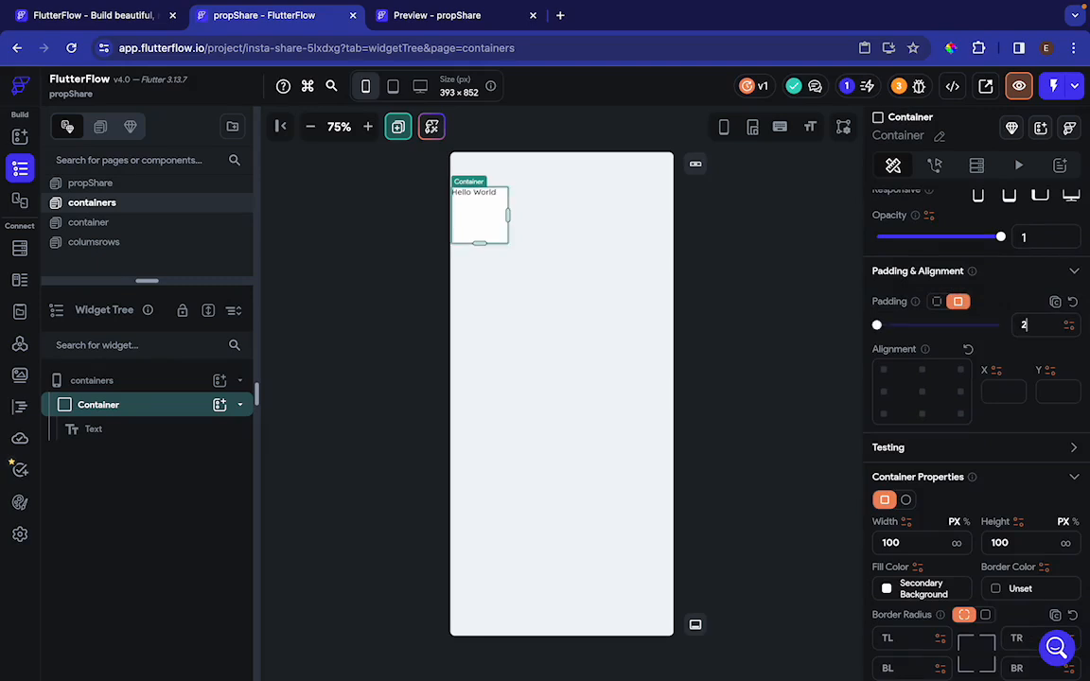
type("20")
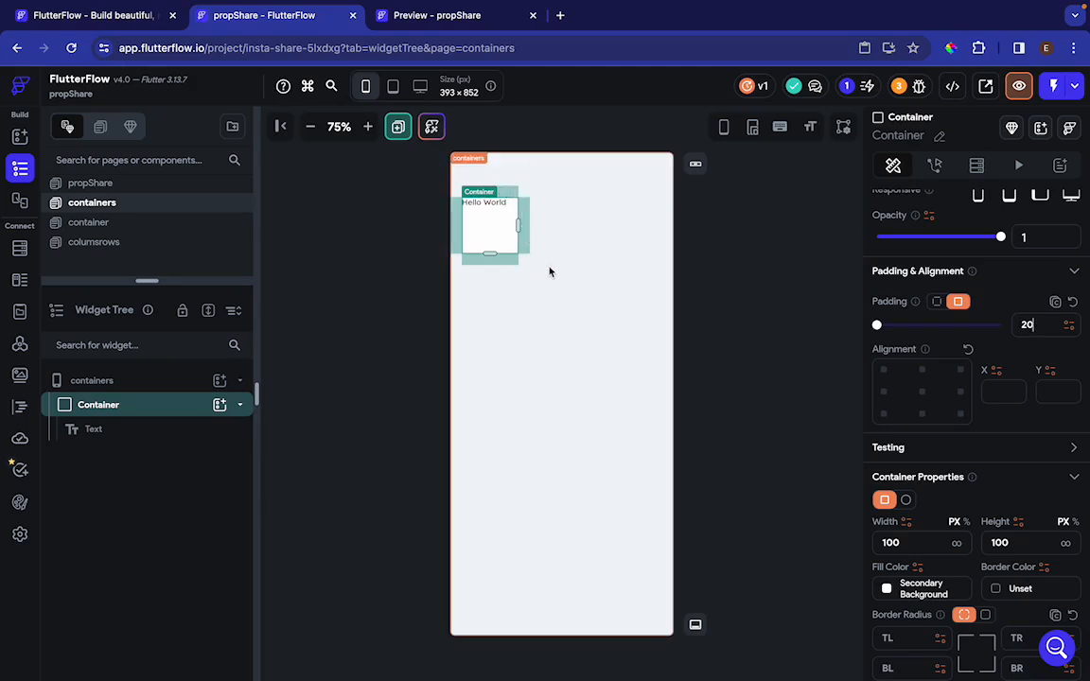
Step: Switch the container to individual side padding and set its left and top padding to 20
left_click(937, 301)
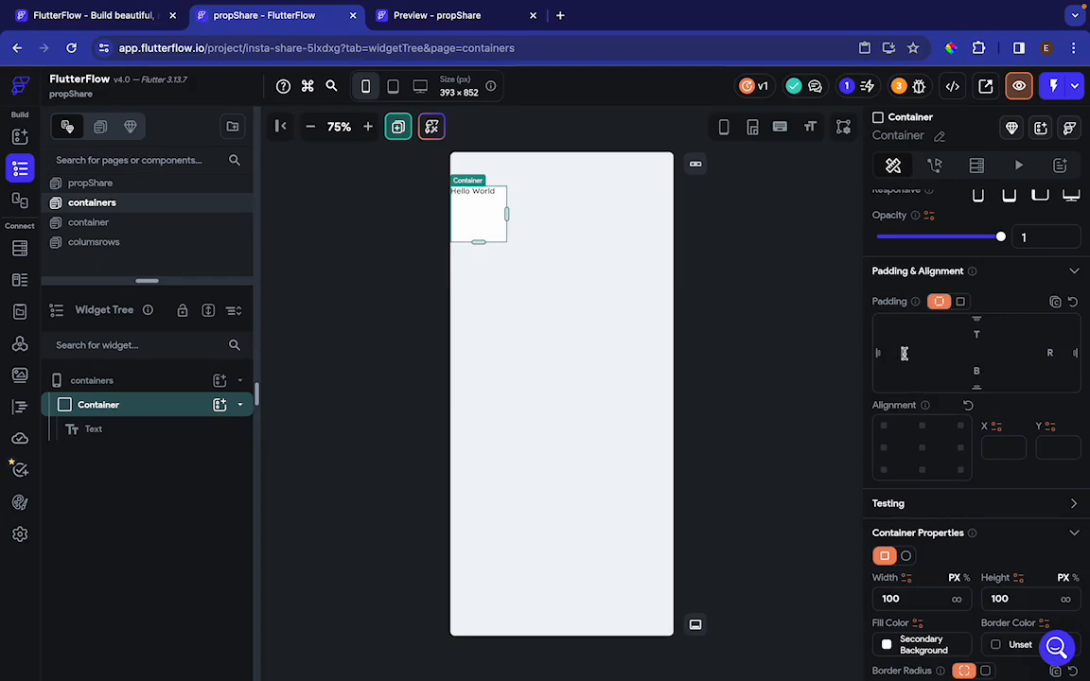
left_click(903, 352)
type("20")
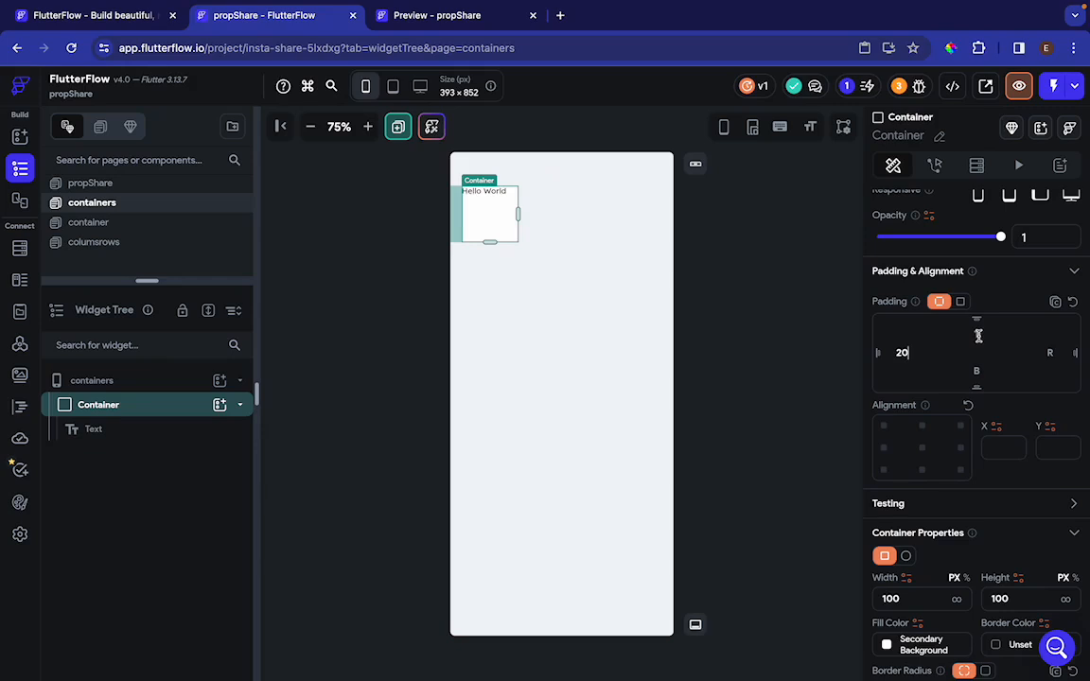
type("20")
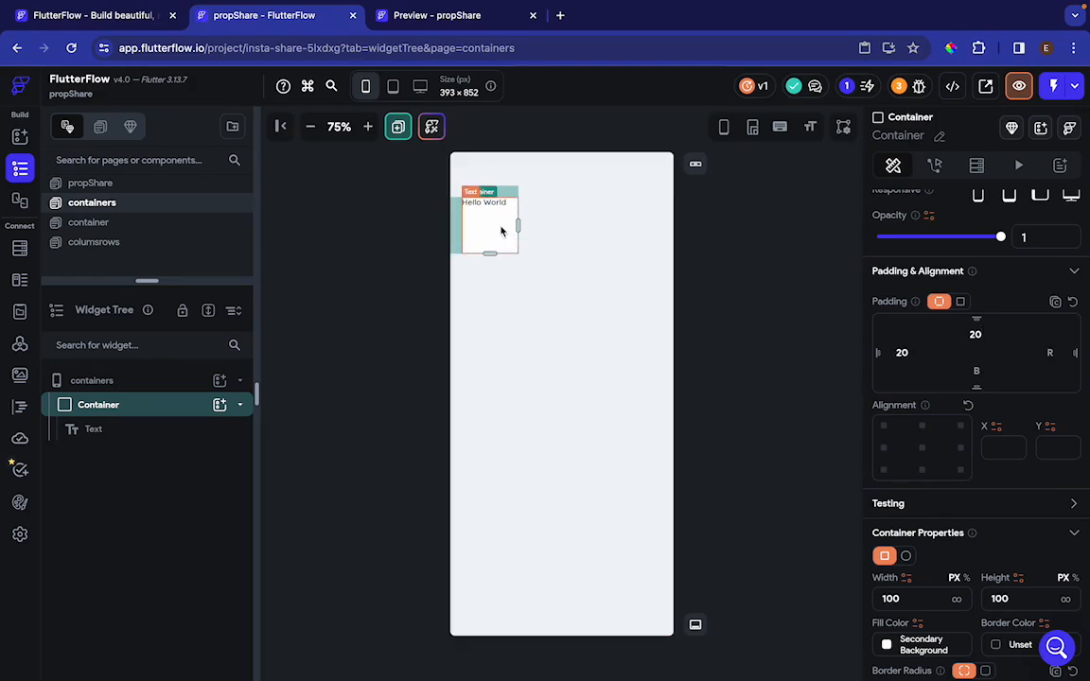
Step: Apply a uniform padding of 12 to the Hello World text inside the container
left_click(502, 231)
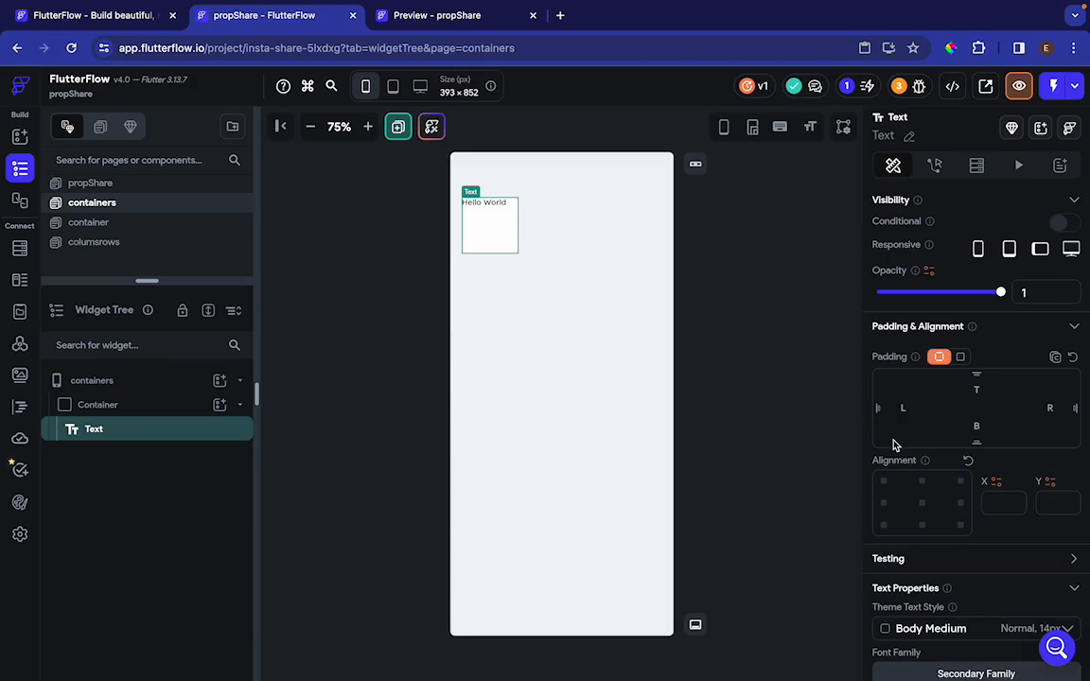
scroll(895, 445, "down", 3)
scroll(895, 441, "up", 1)
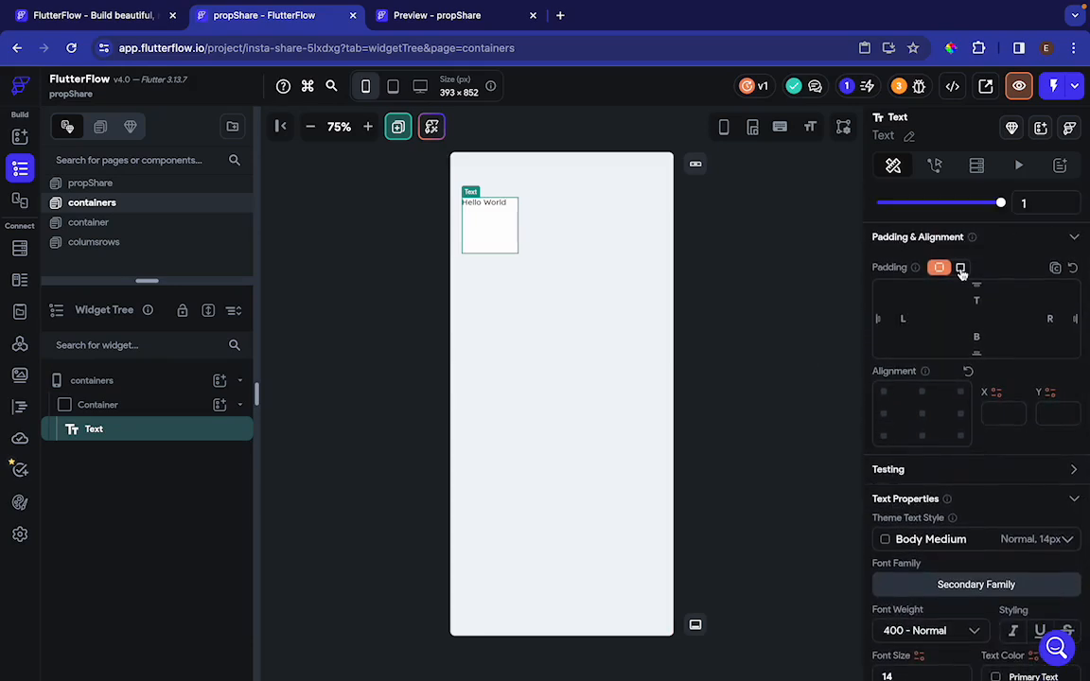
left_click(961, 269)
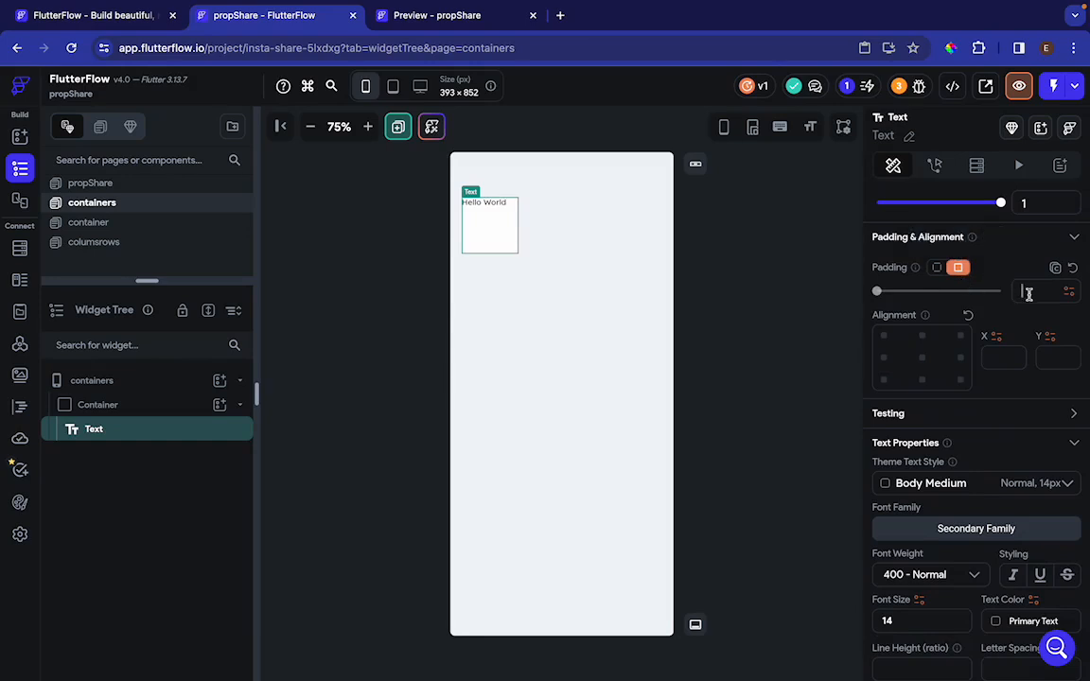
left_click(1027, 292)
type("12")
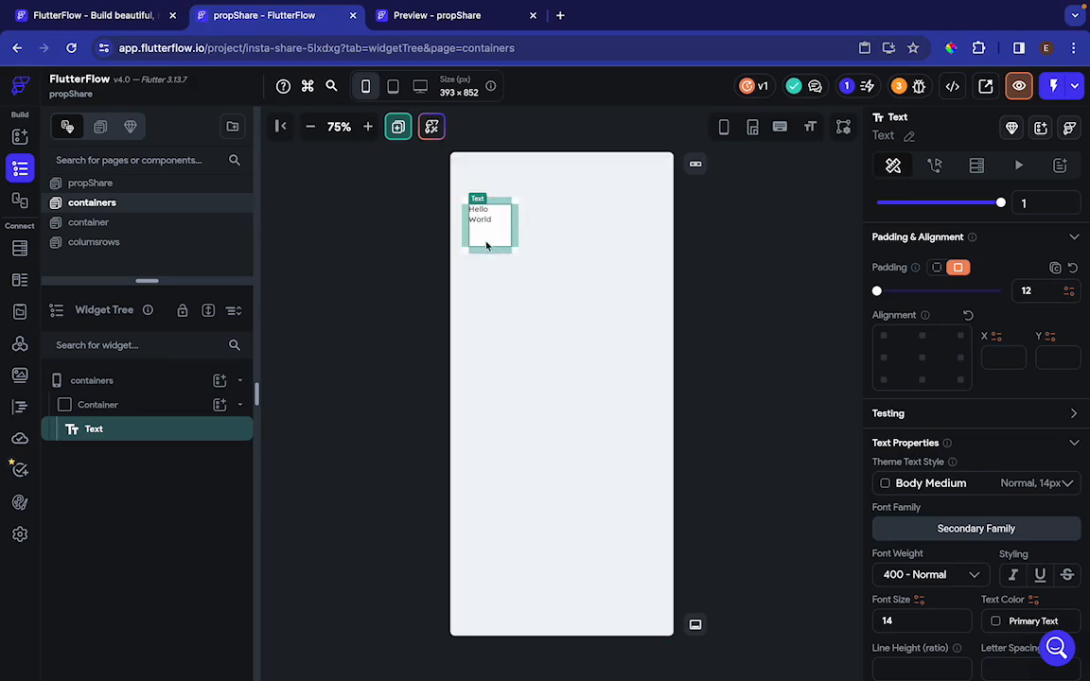
Step: Compare the container's padding with the padding of the text inside it
left_click(498, 291)
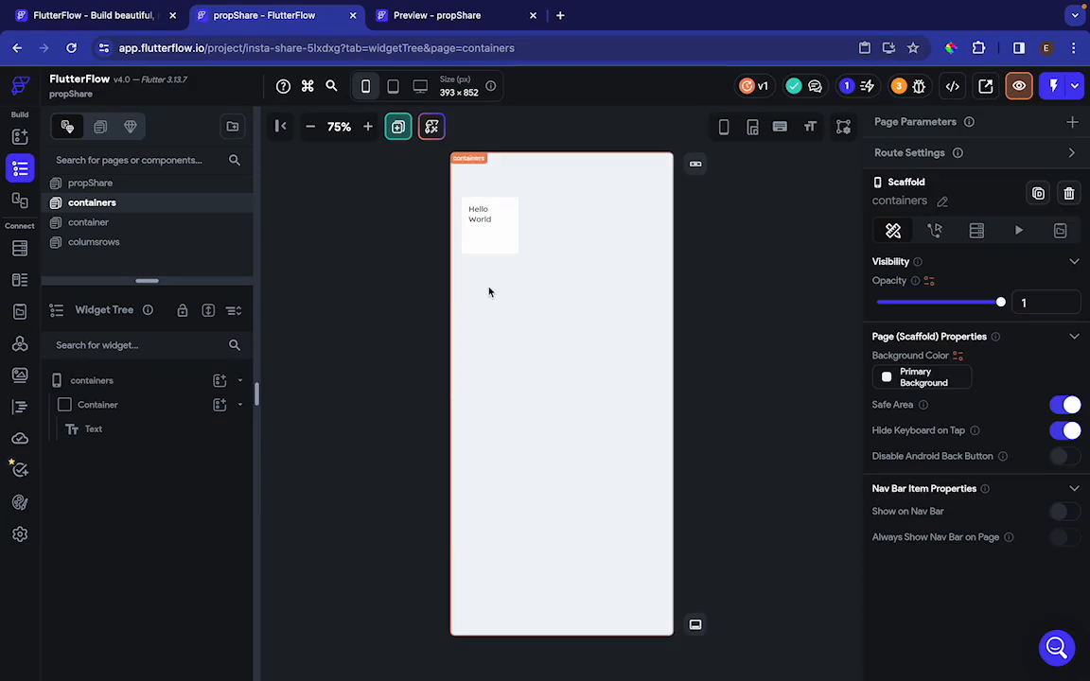
left_click(479, 252)
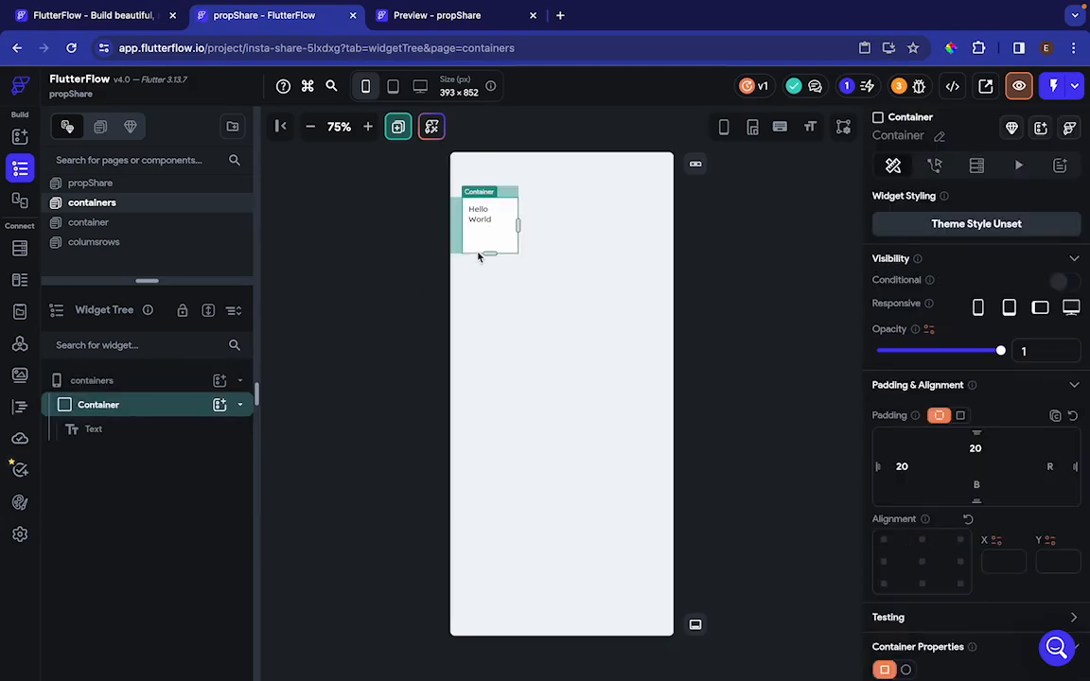
left_click(484, 226)
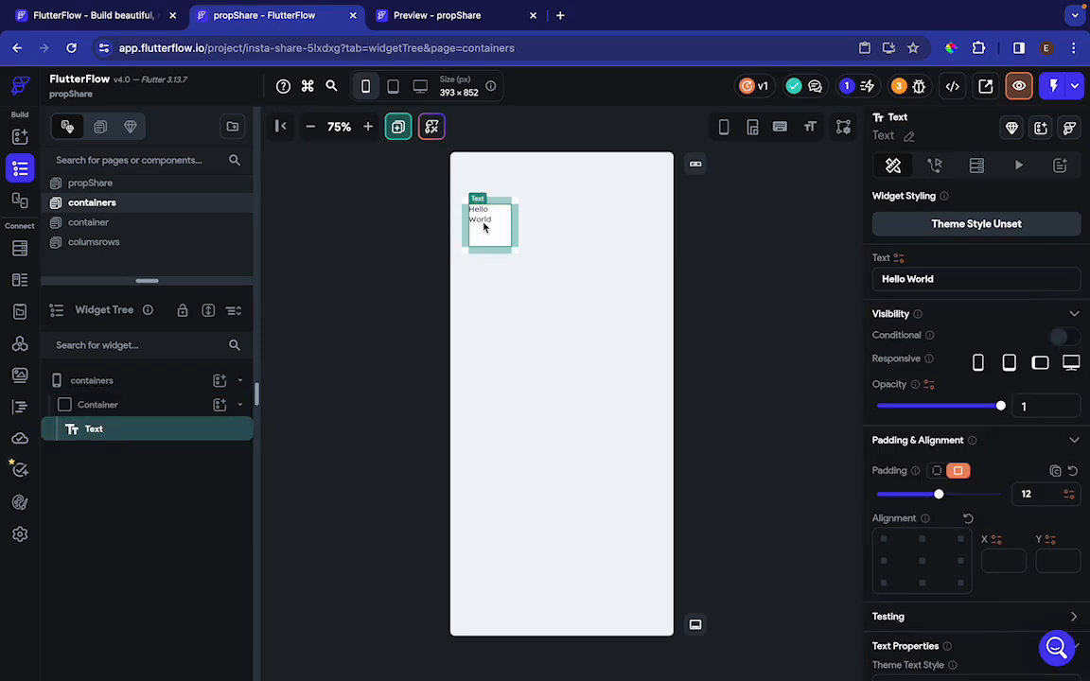
Step: Replace the container's text widget with a Button and undo the replacement
left_click(464, 245)
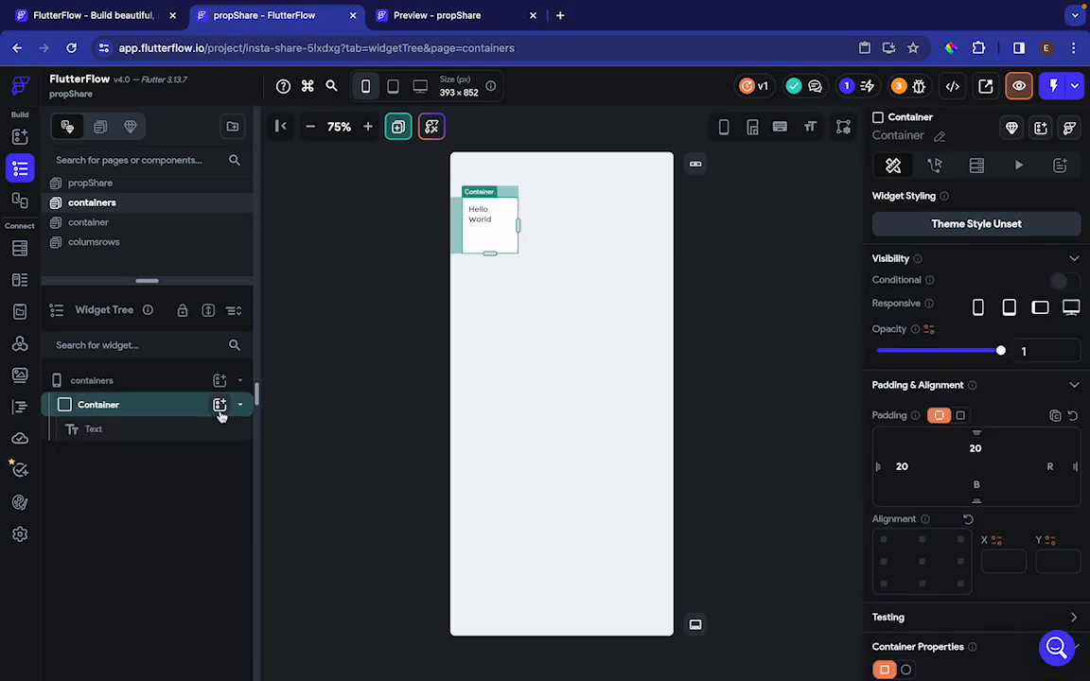
left_click(220, 406)
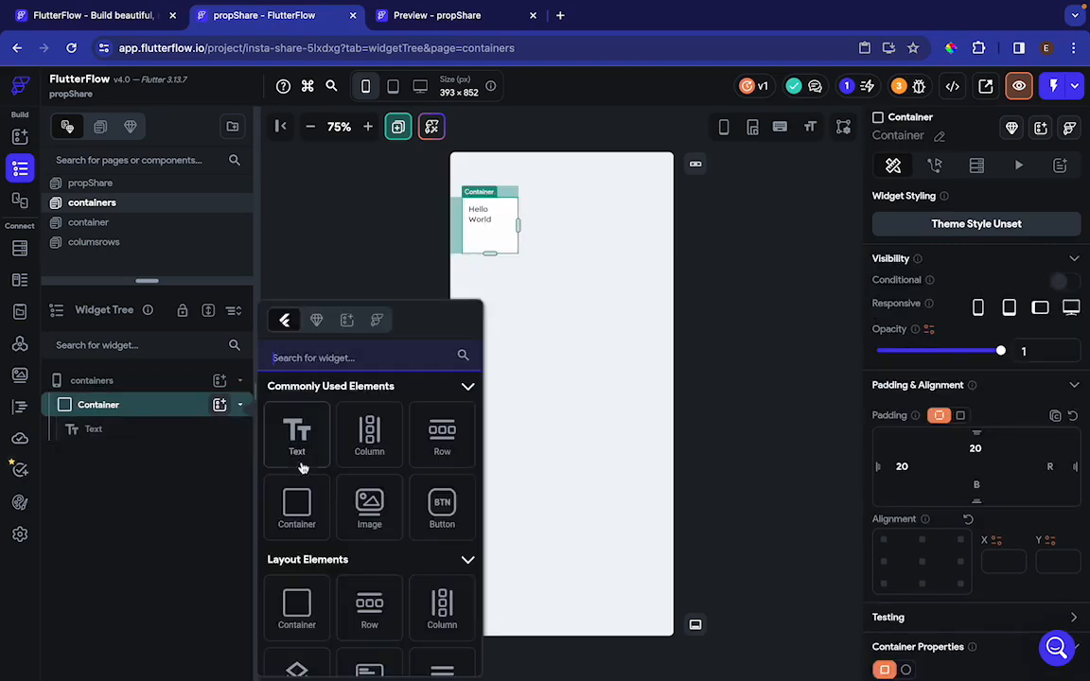
left_click(442, 506)
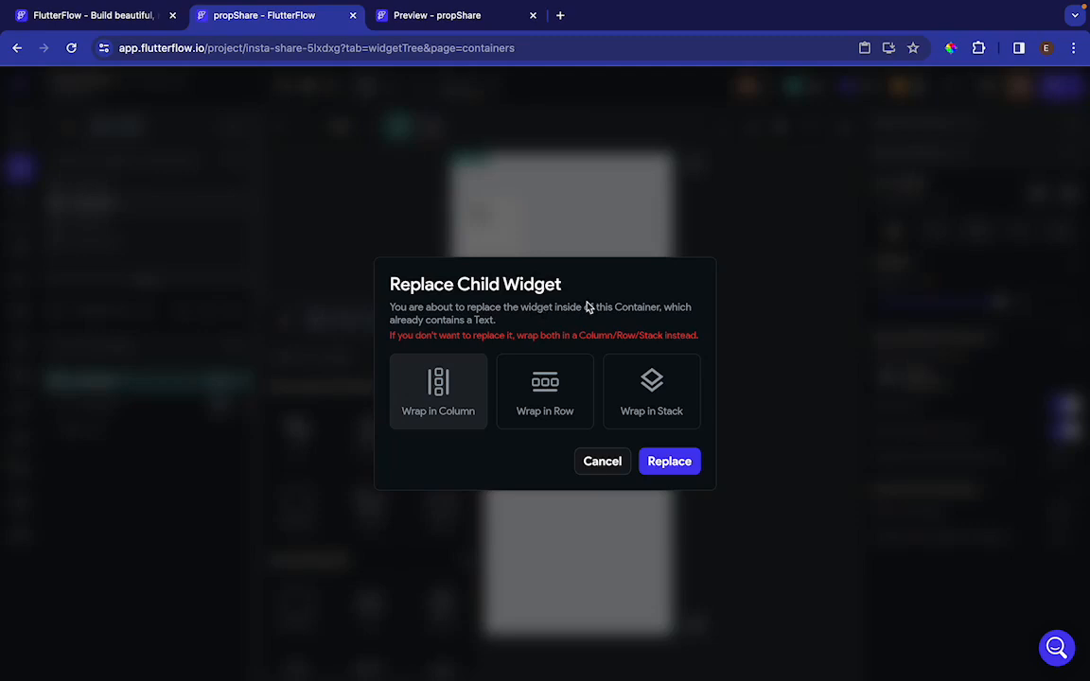
left_click(681, 463)
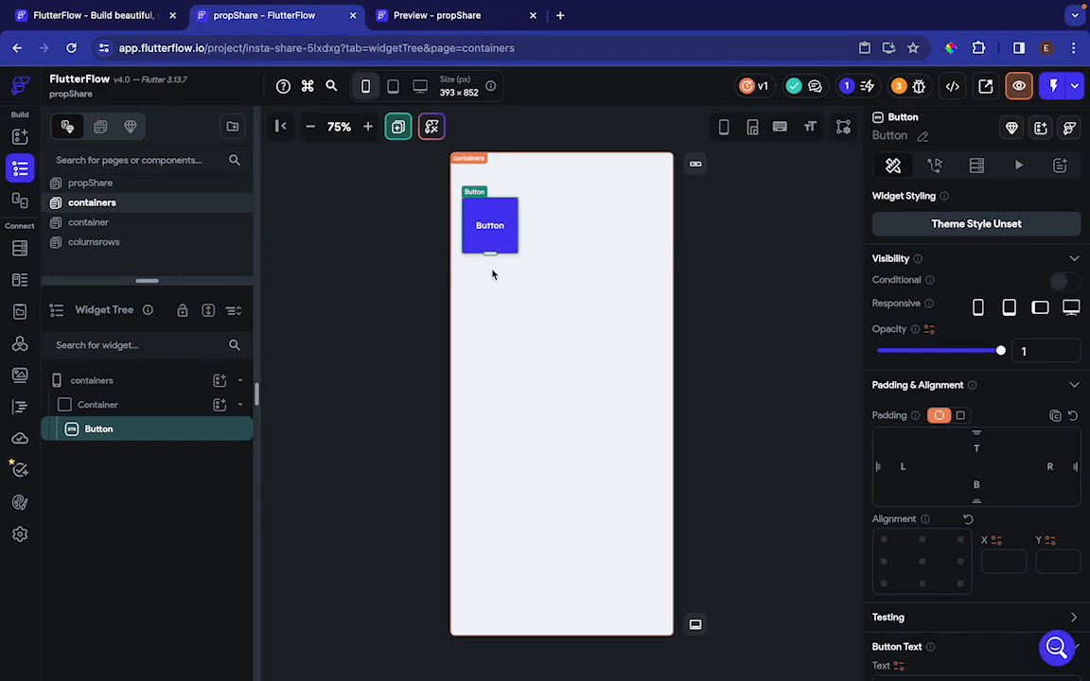
key("ctrl+z")
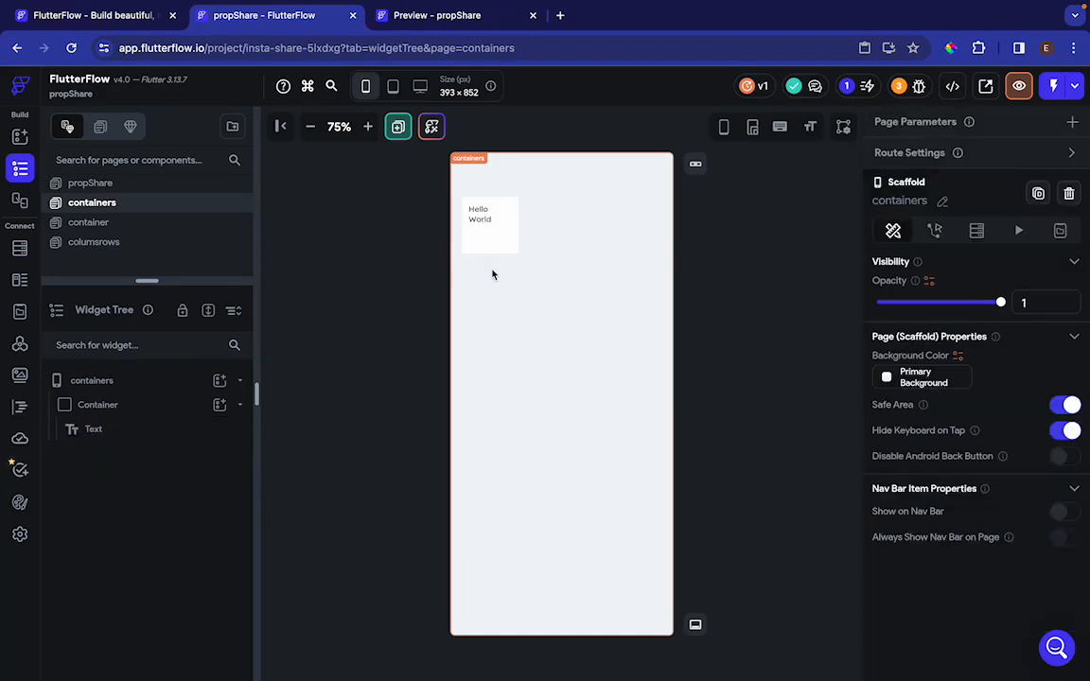
Step: Try to add a Button as another child of the Container that holds the Hello World text
left_click(196, 405)
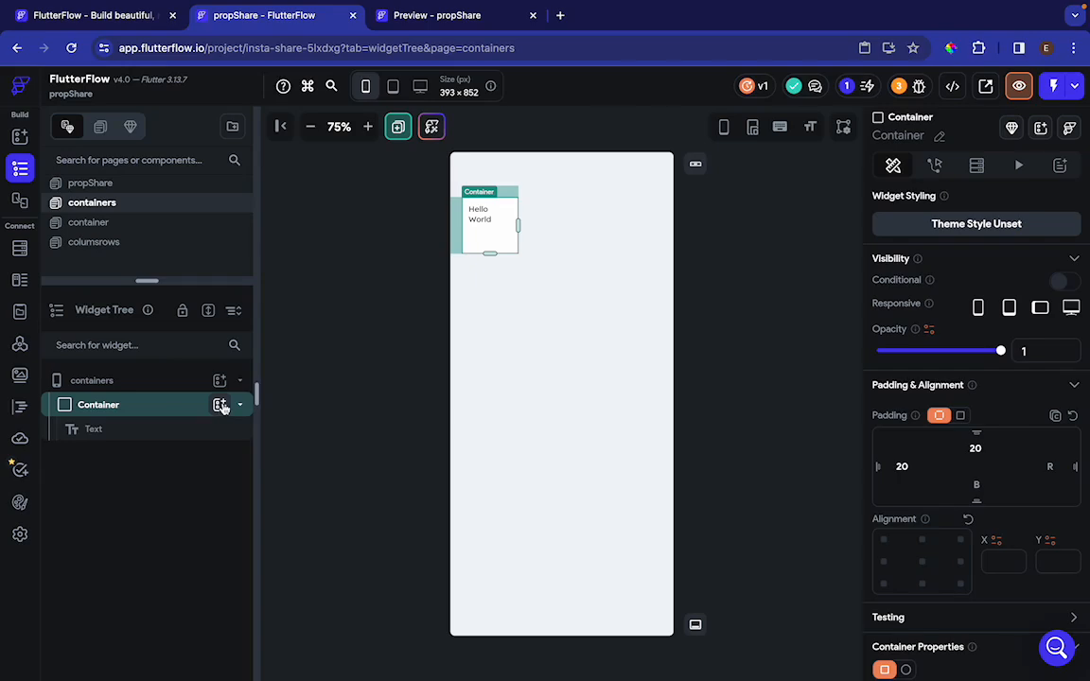
left_click(220, 405)
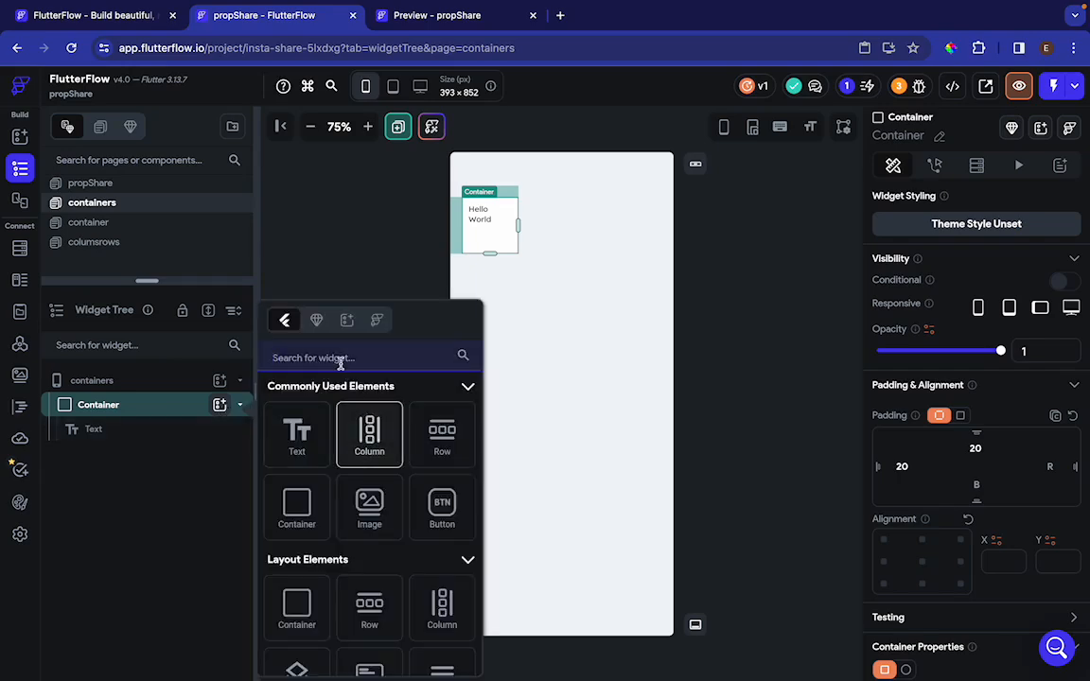
left_click(433, 514)
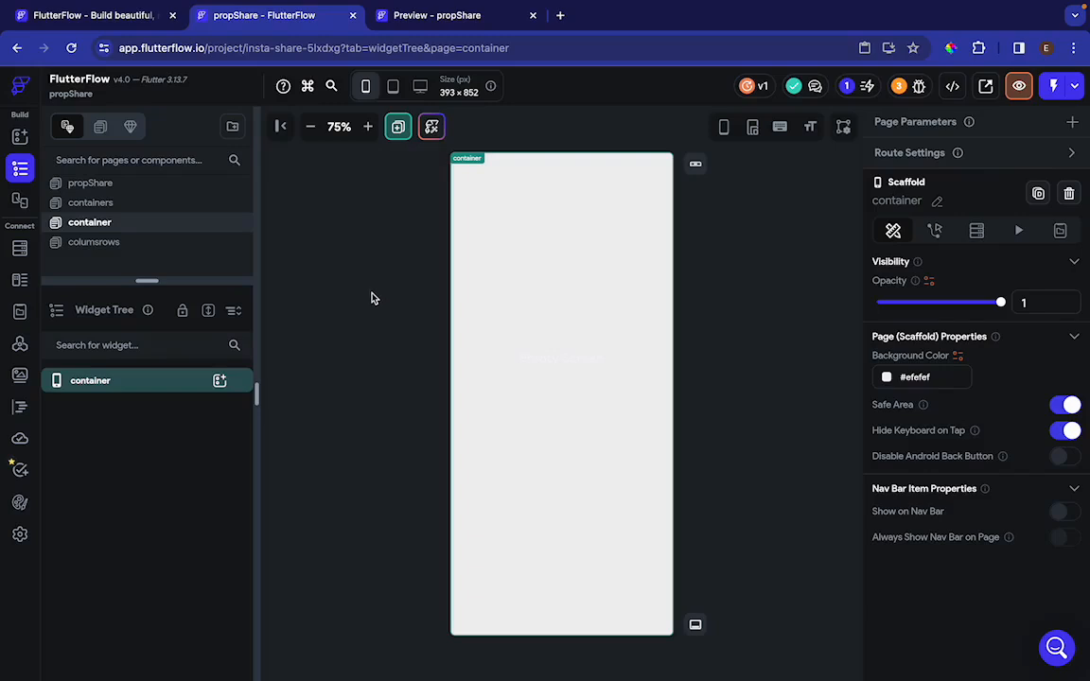
Step: Add a Column to the empty container page, using the search bar in the propShare preview as reference
left_click(451, 21)
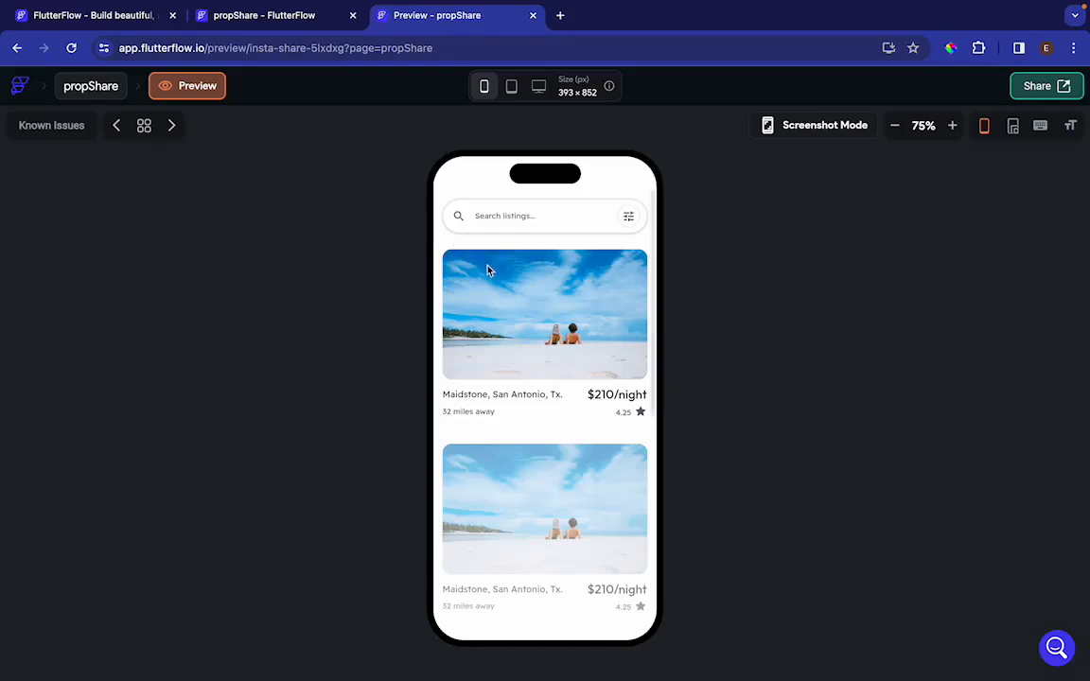
left_click(286, 25)
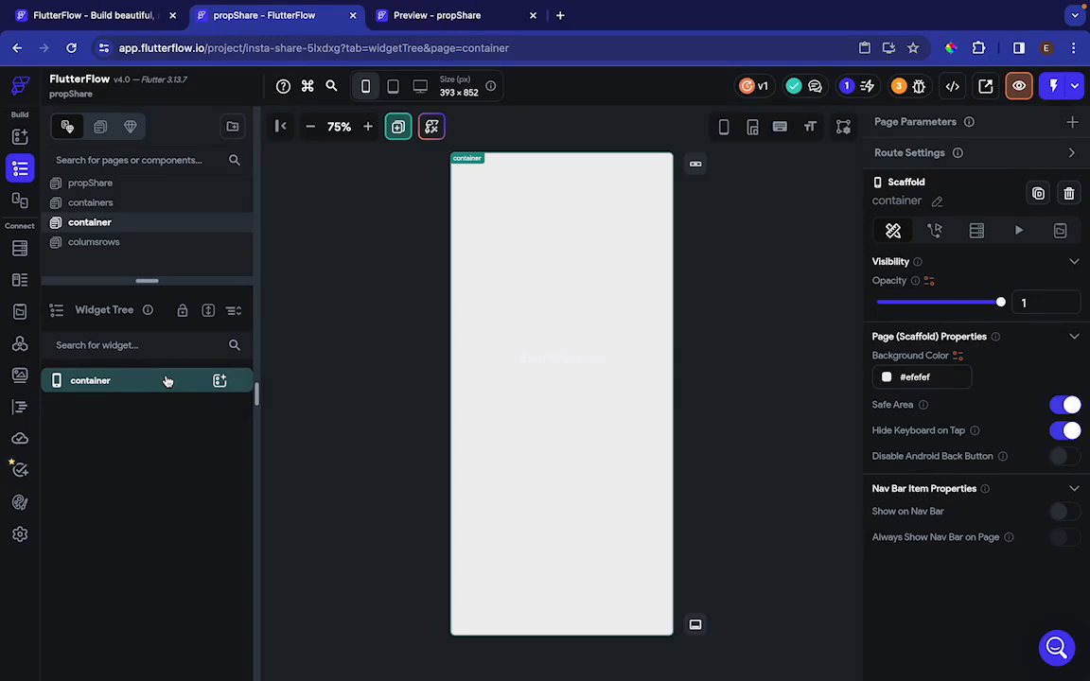
left_click(220, 382)
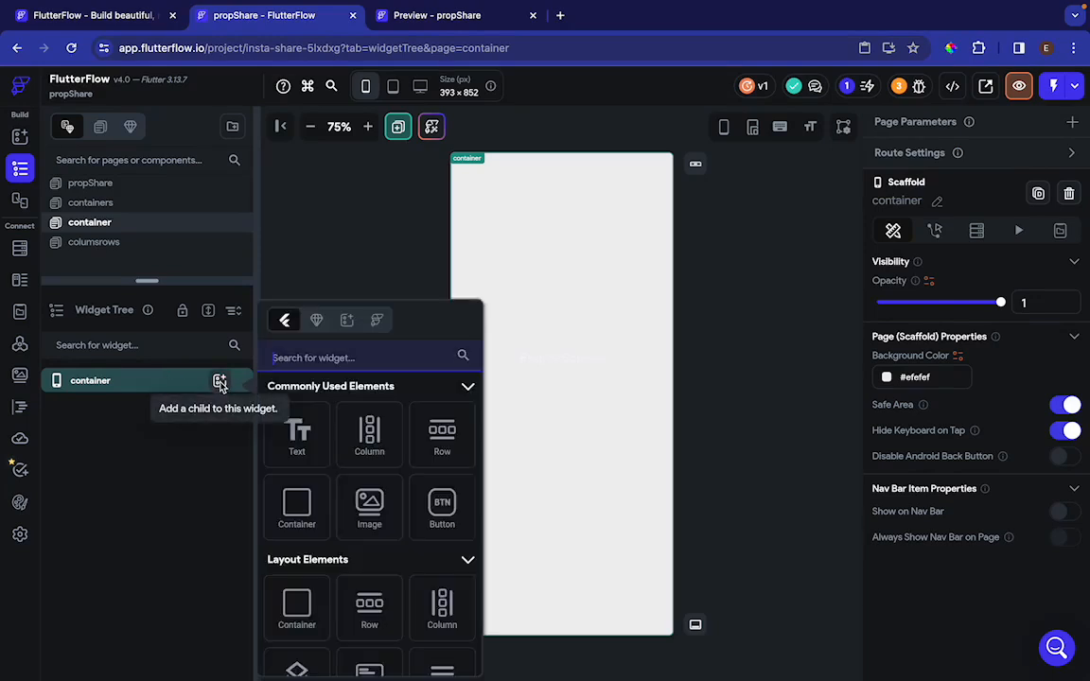
left_click(369, 437)
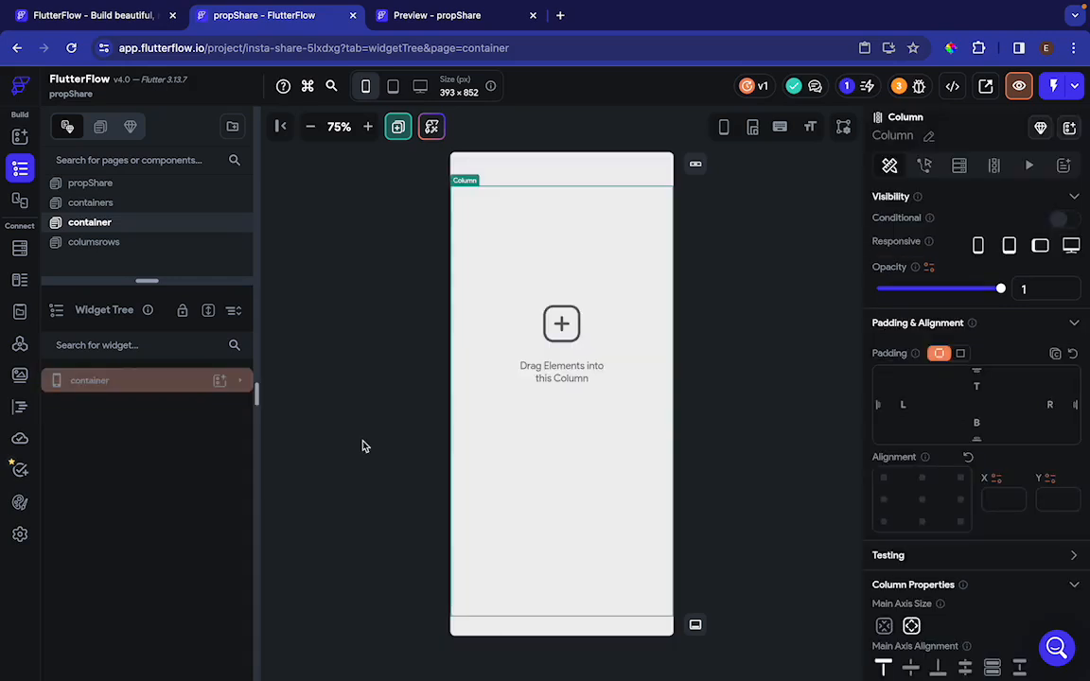
left_click(195, 381)
left_click(242, 383)
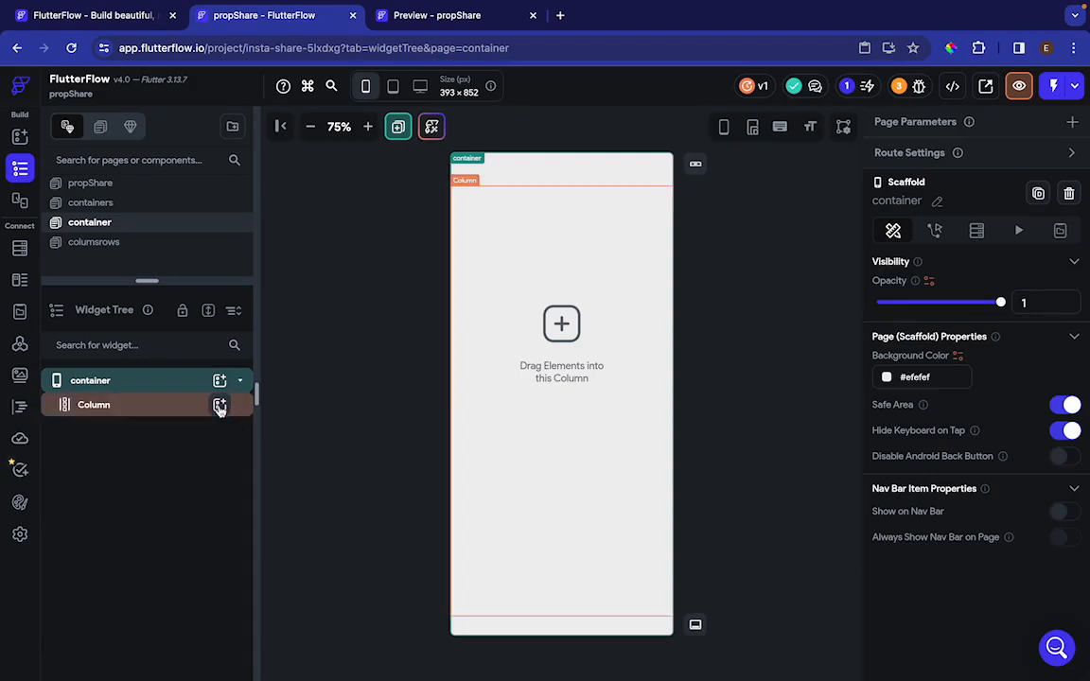
Step: Add a Row inside the Column and check the layout against the propShare preview
left_click(220, 405)
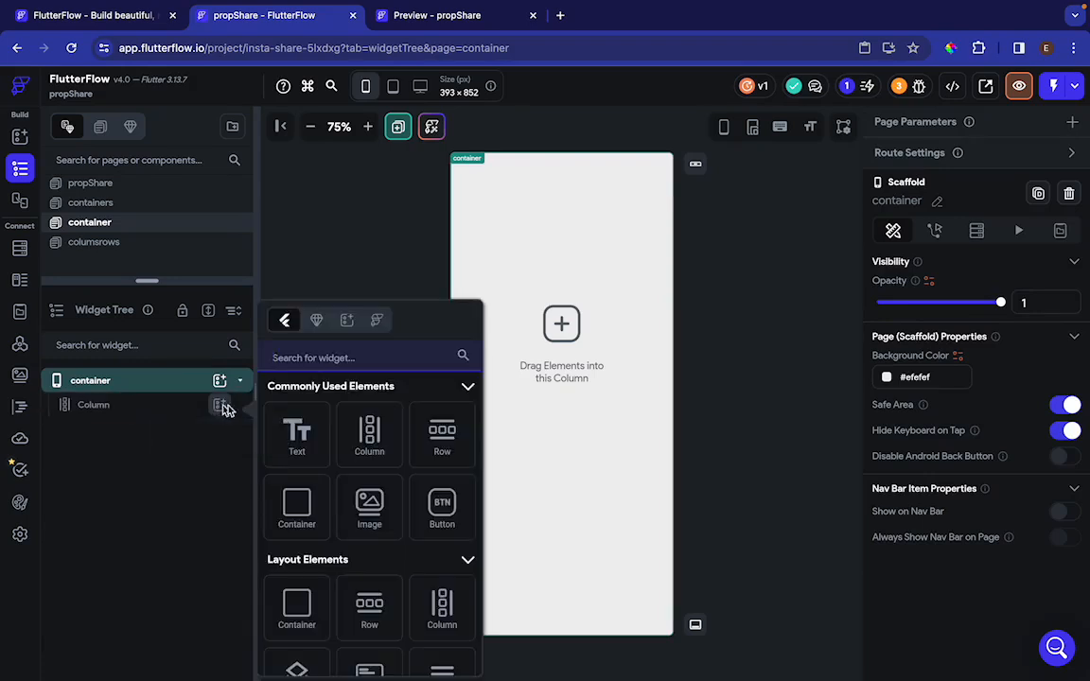
left_click(442, 435)
left_click(418, 17)
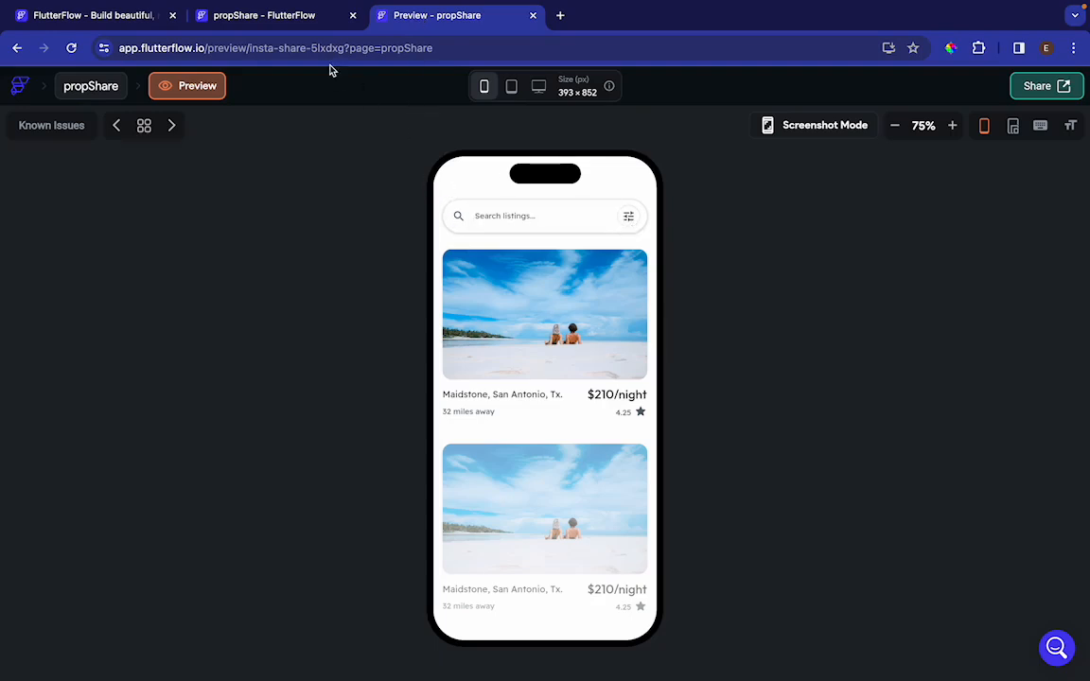
left_click(270, 15)
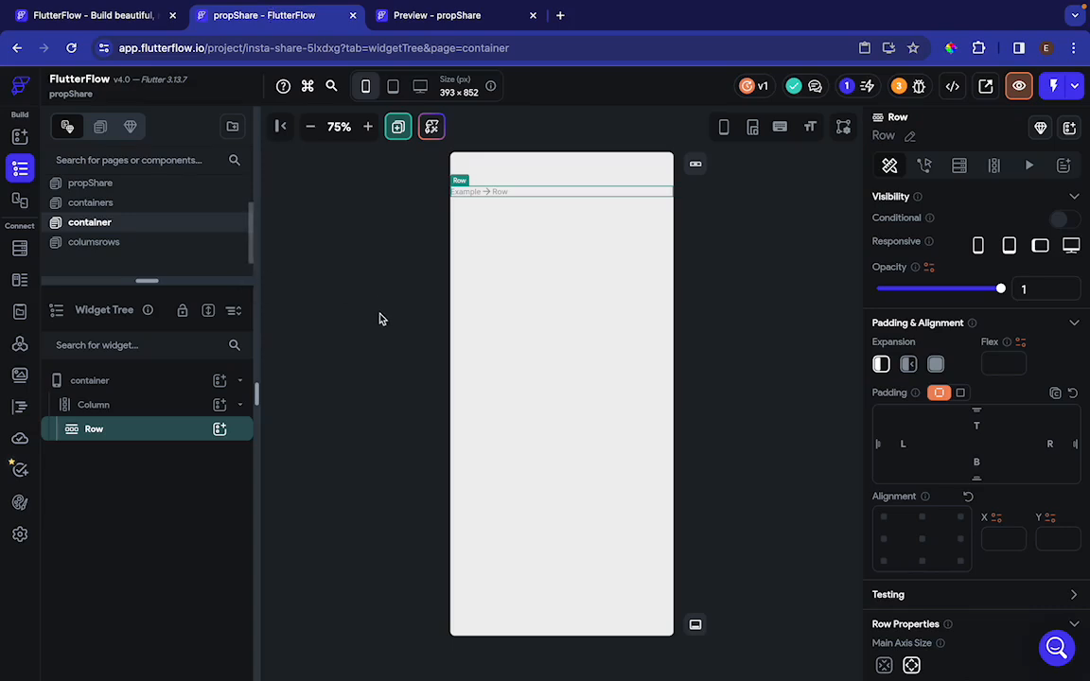
Step: Add an Icon to the Row and set it to the Material icon search_sharp
left_click(220, 429)
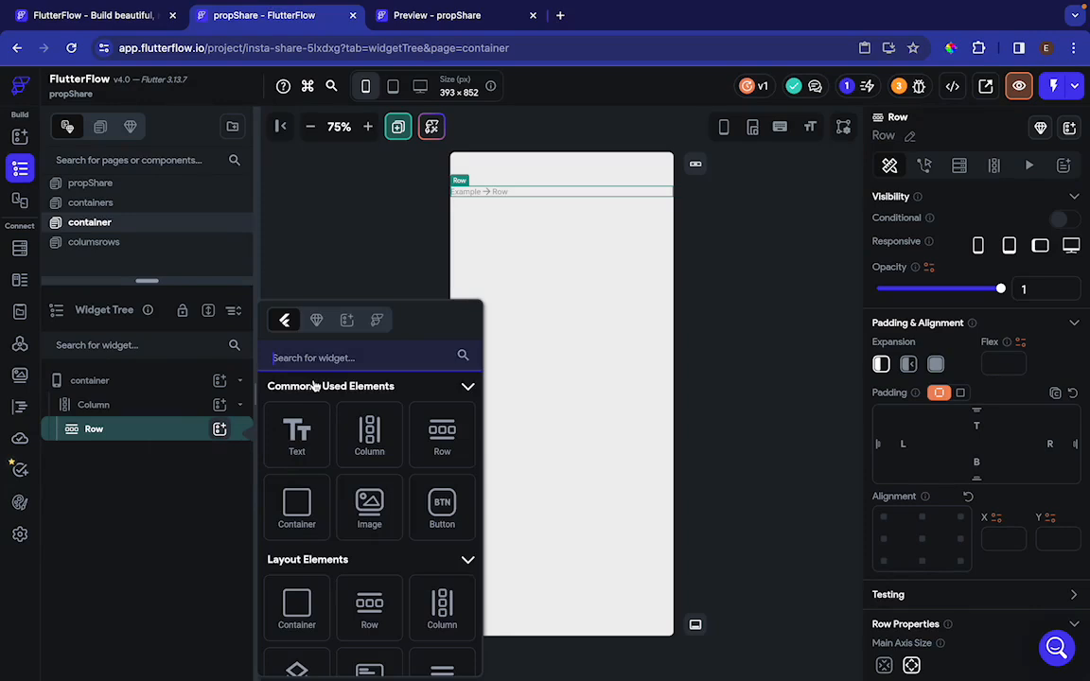
type("Icon")
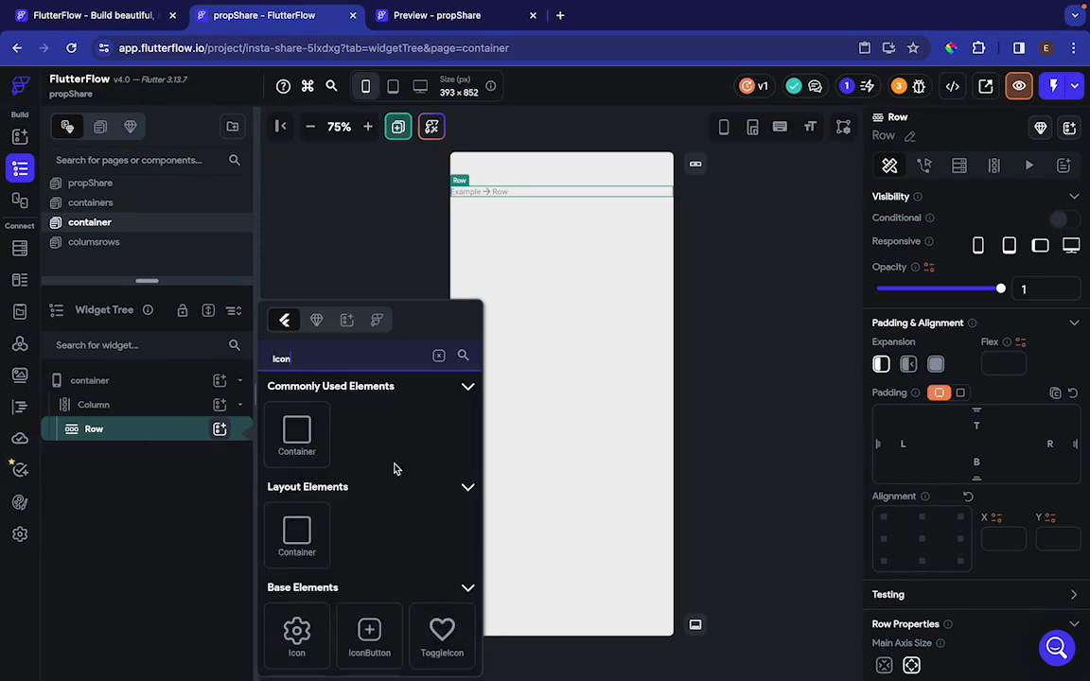
scroll(379, 474, "down", 2)
left_click(295, 537)
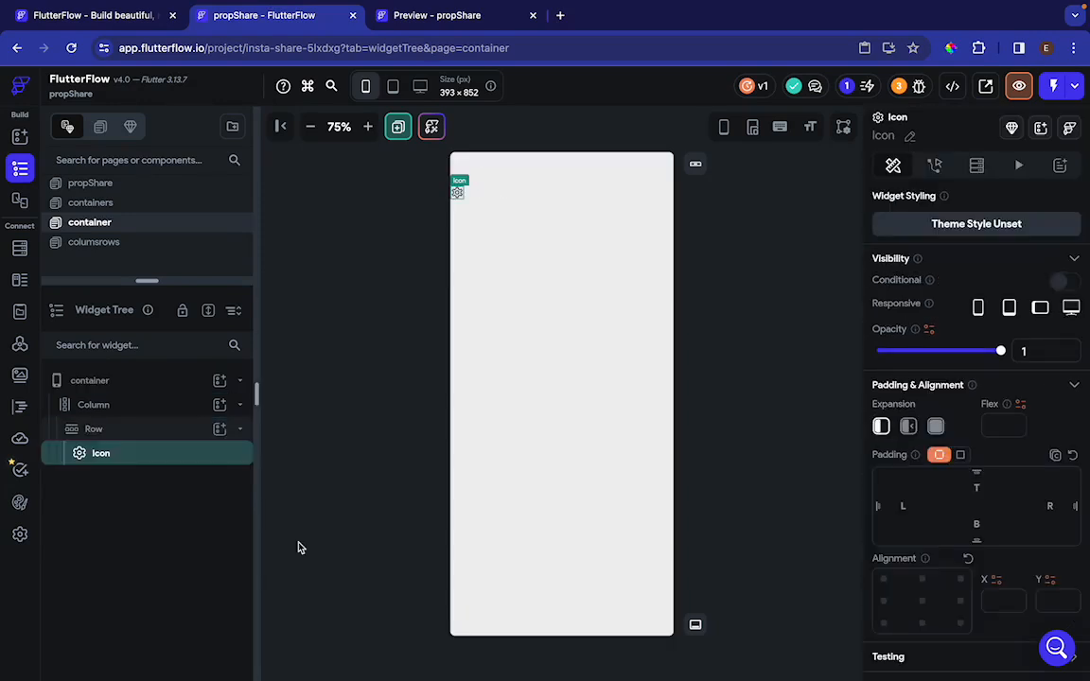
scroll(964, 519, "down", 4)
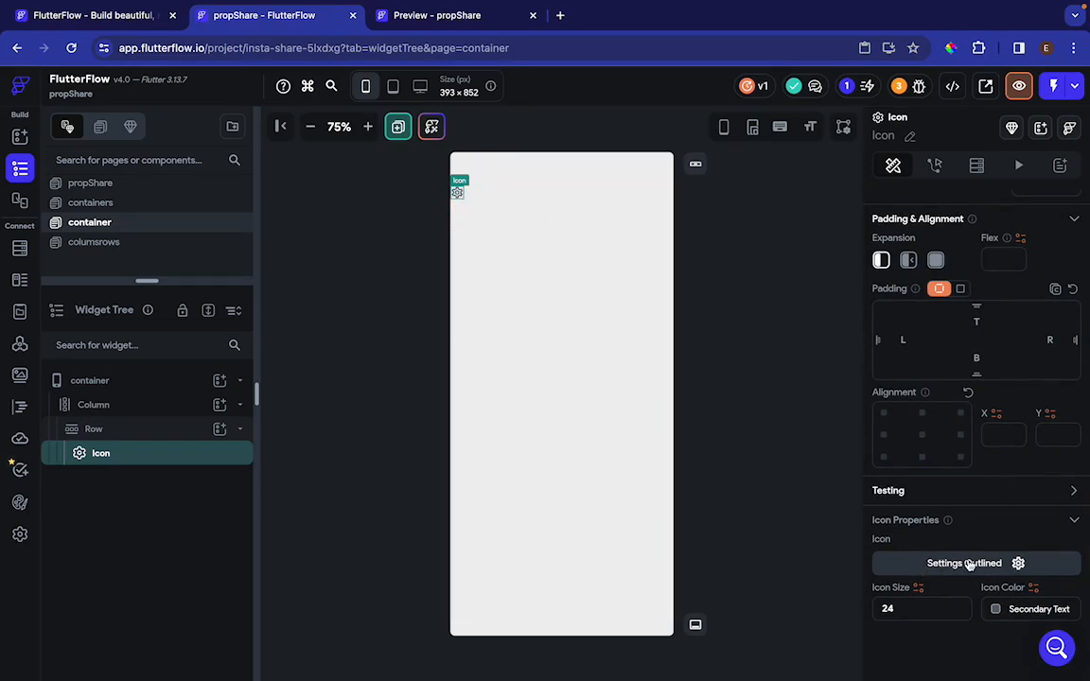
left_click(968, 565)
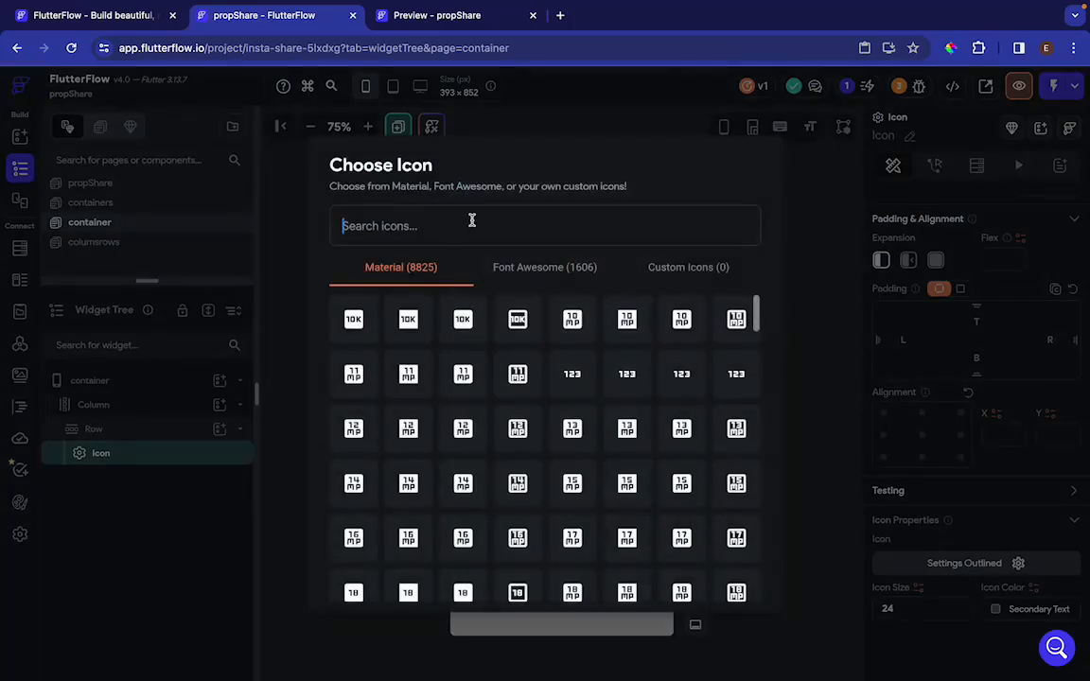
type("search")
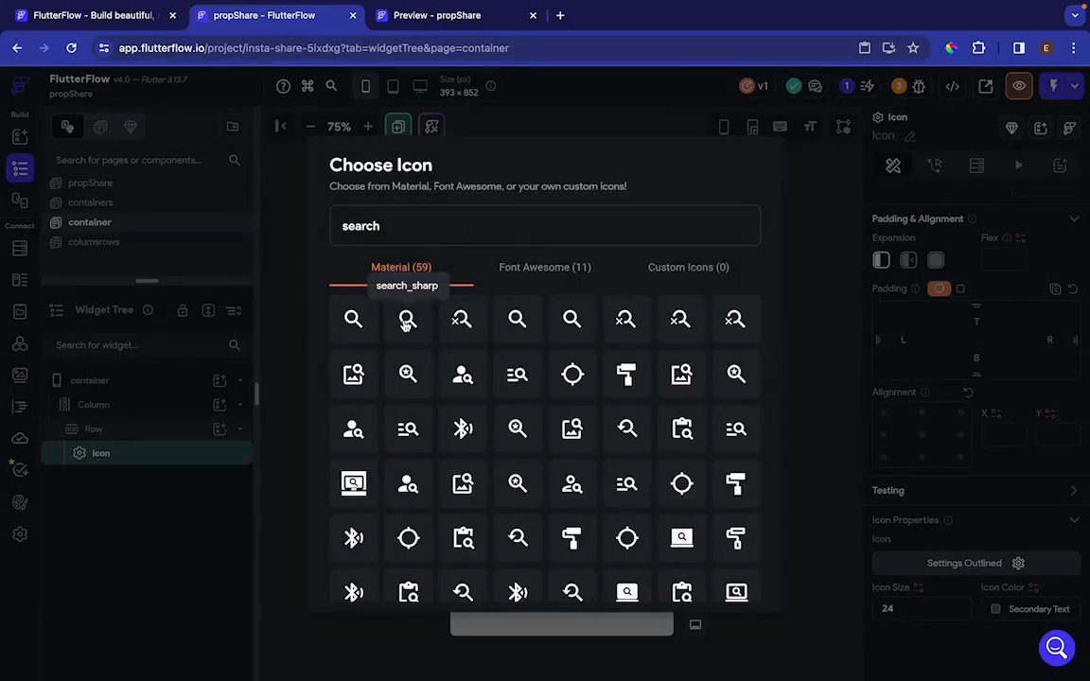
left_click(408, 319)
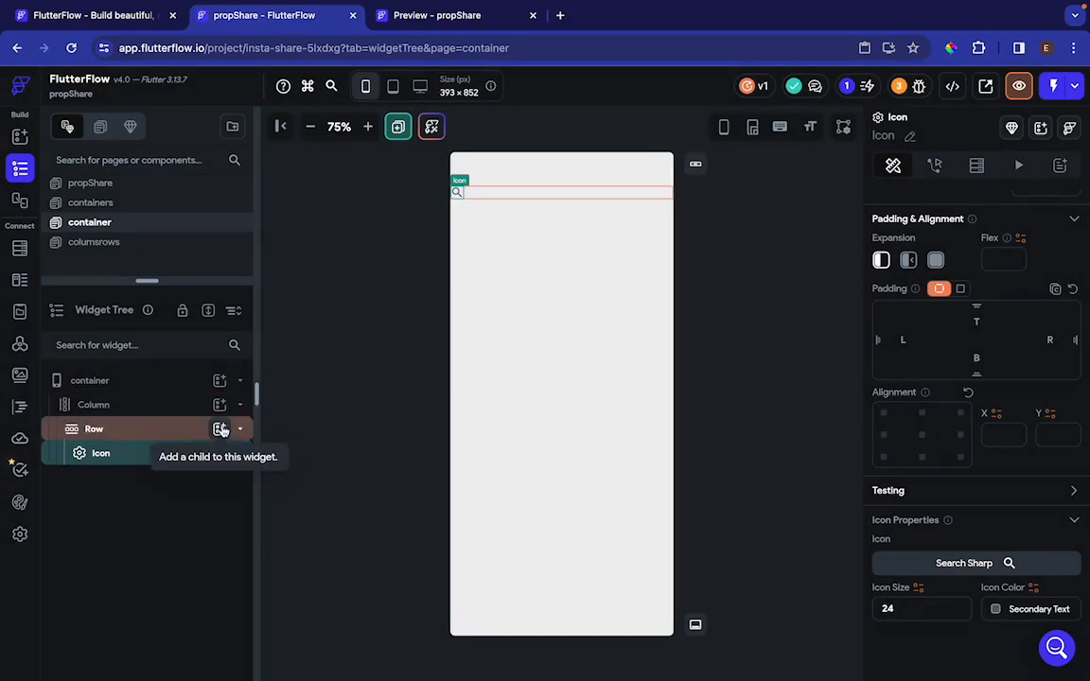
Step: Add a TextField to the Row after the search icon
left_click(220, 430)
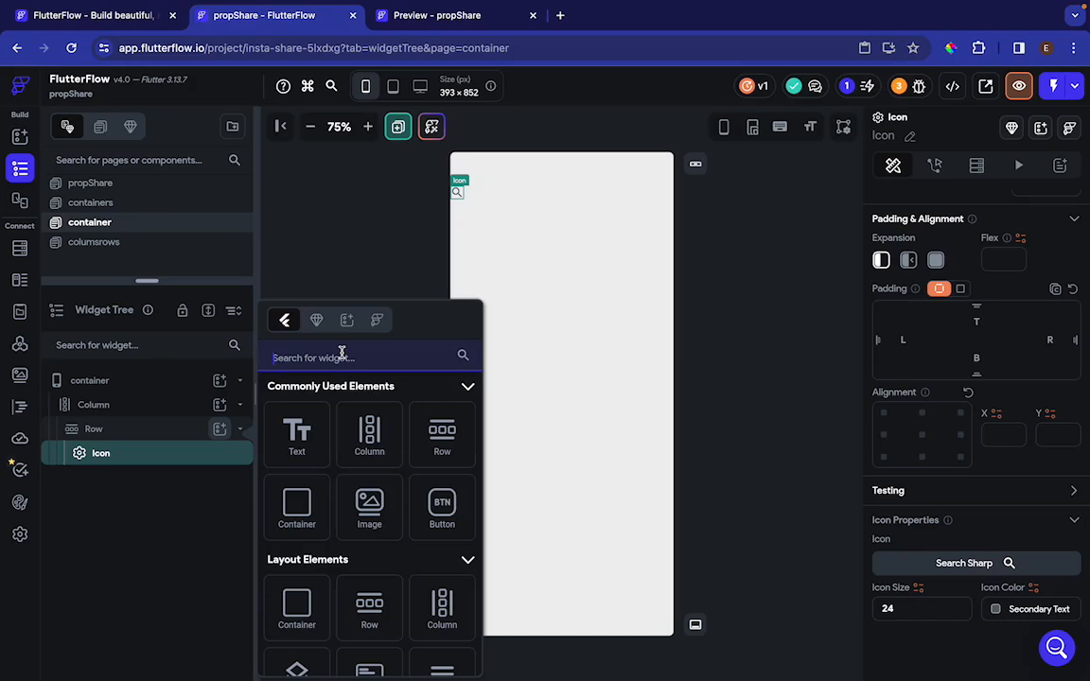
scroll(369, 435, "down", 8)
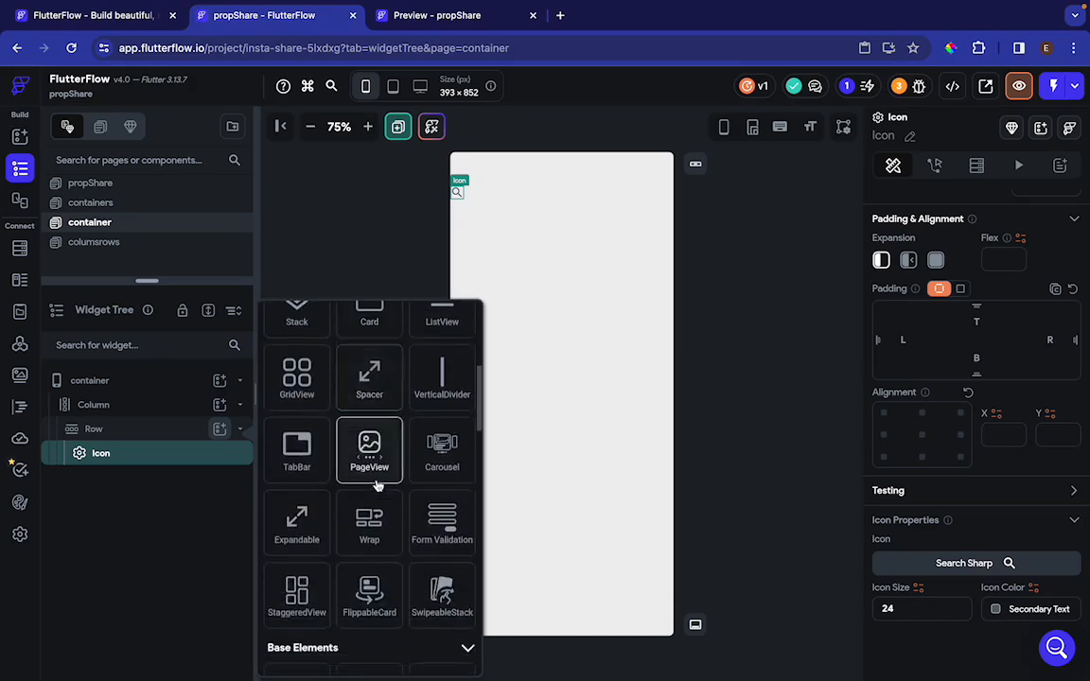
scroll(377, 485, "up", 8)
left_click(338, 354)
type("t")
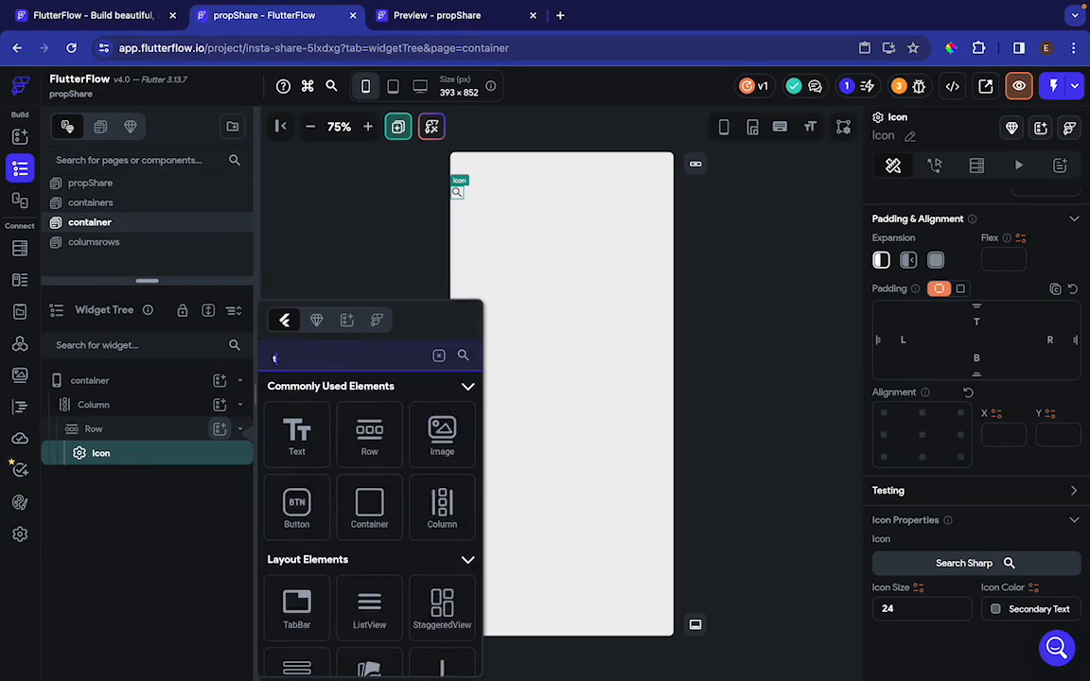
type("ext")
scroll(338, 531, "down", 3)
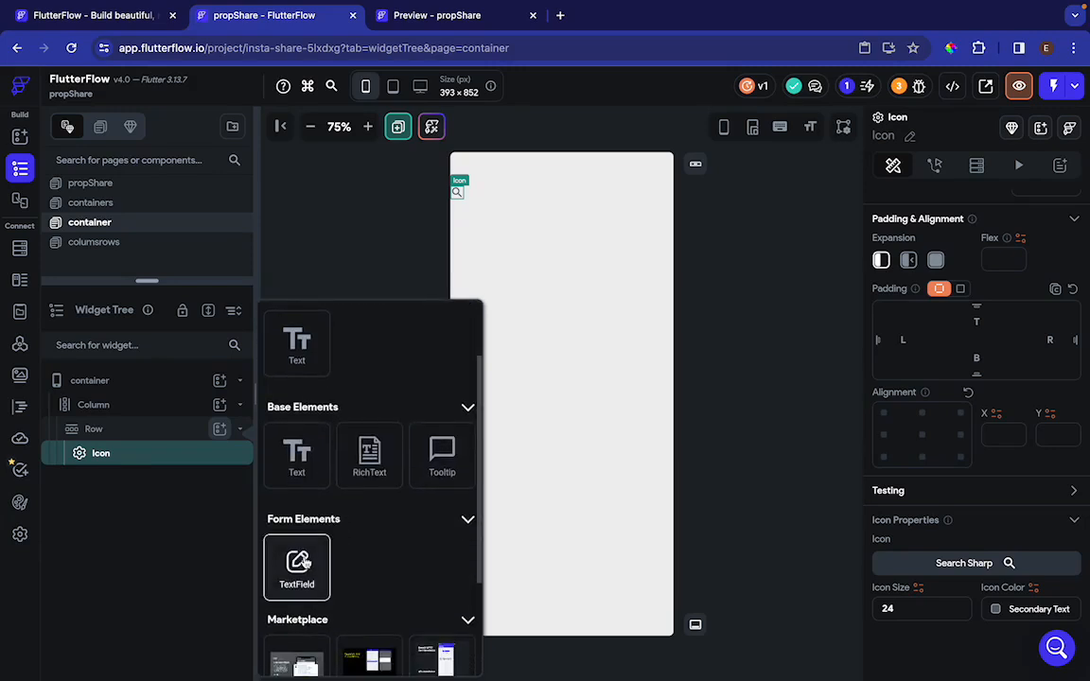
left_click(297, 565)
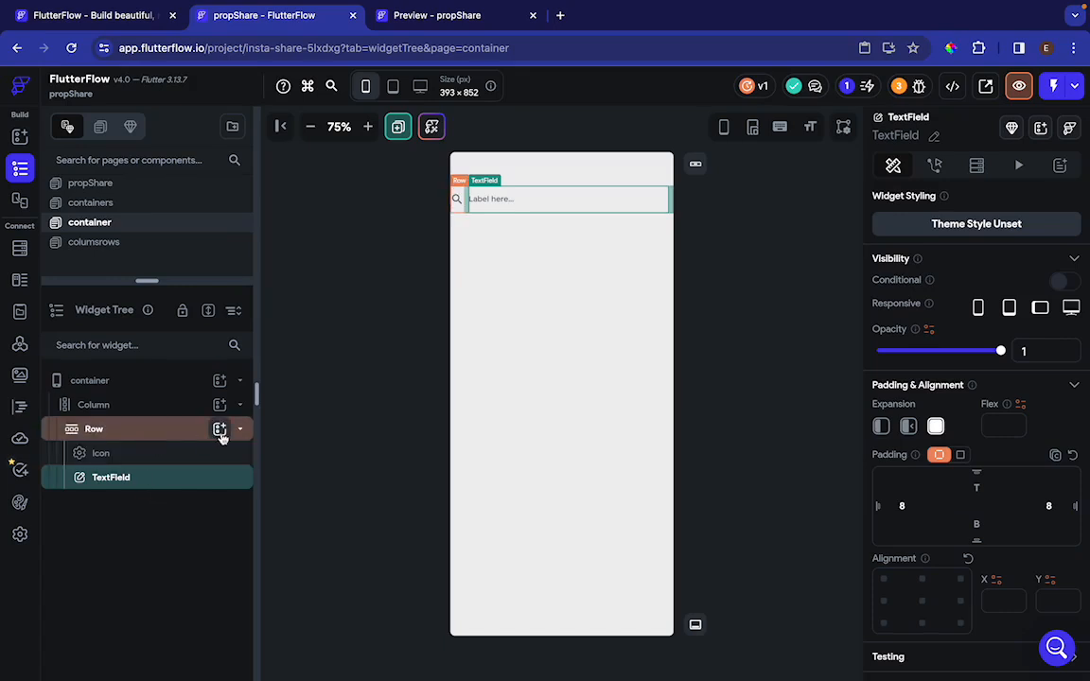
Step: Add a second Icon to the Row after the TextField and set it to the Material icon tune_rounded
left_click(219, 431)
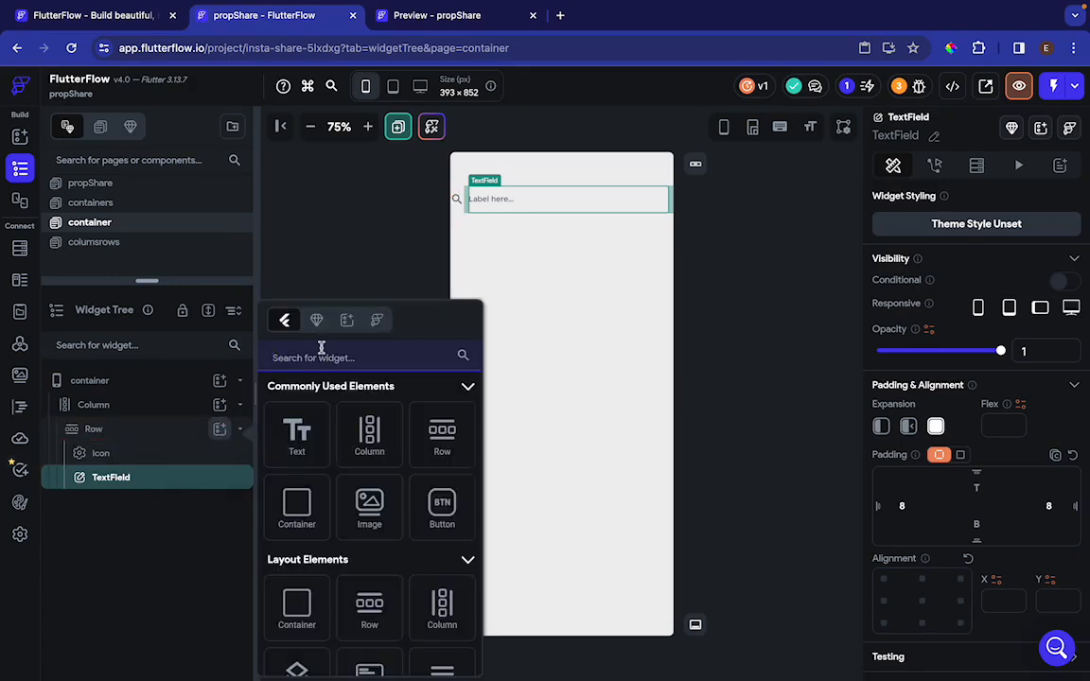
type("icon")
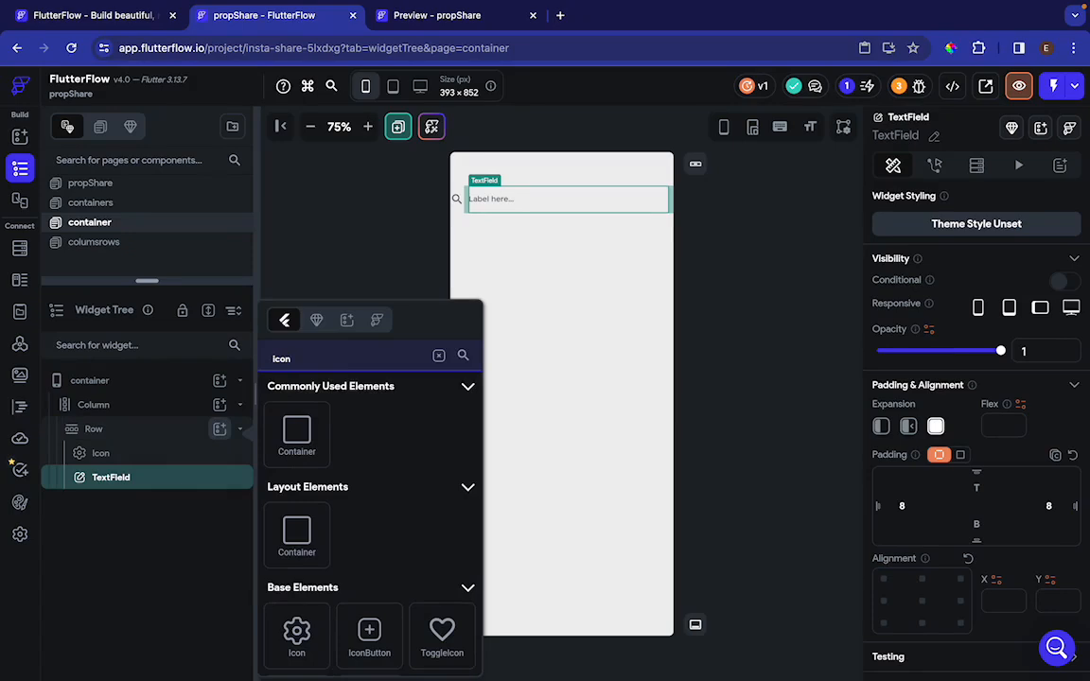
scroll(316, 562, "down", 1)
left_click(294, 575)
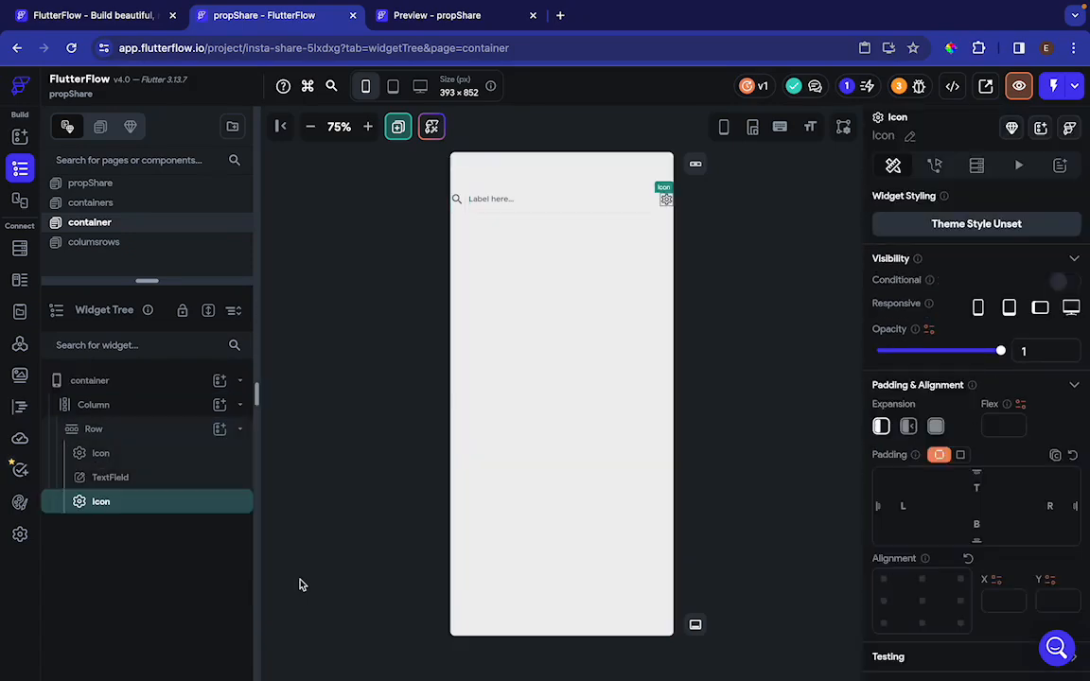
scroll(958, 463, "down", 2)
left_click(977, 563)
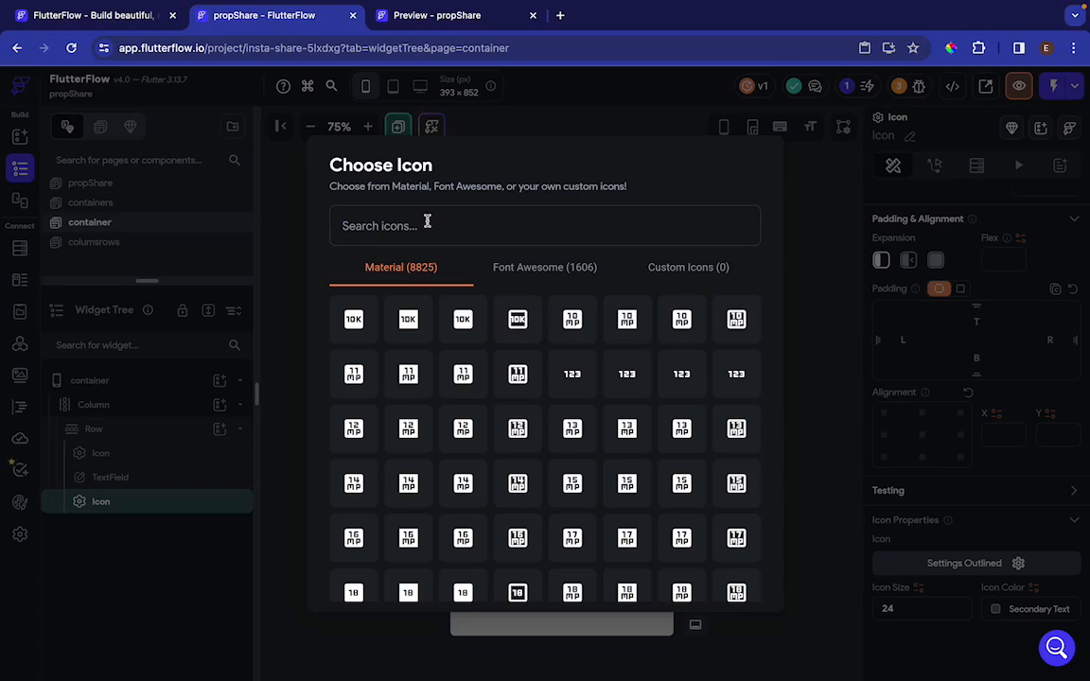
left_click(426, 223)
type("tune")
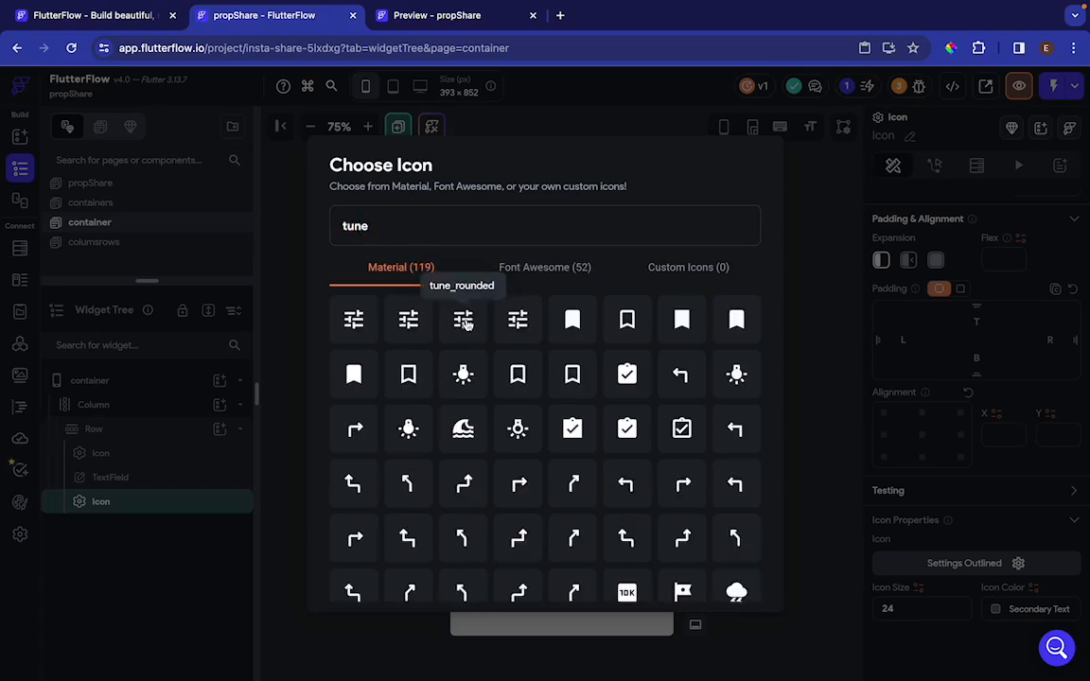
left_click(464, 321)
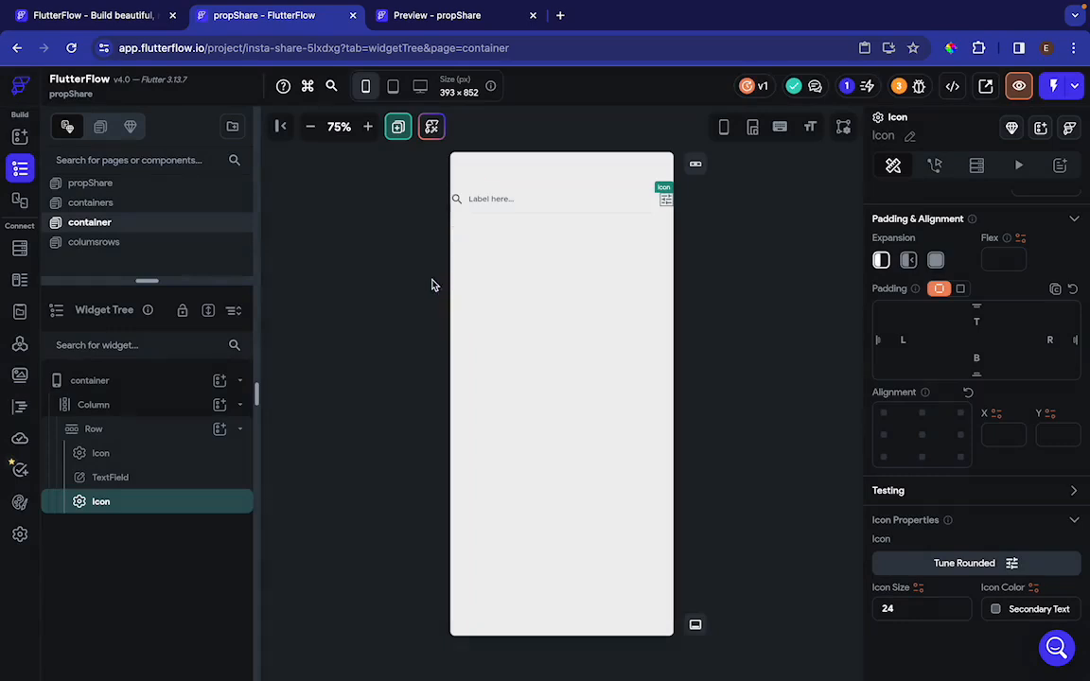
Step: Set the TextField's input border type to None in its input decoration properties
left_click(147, 477)
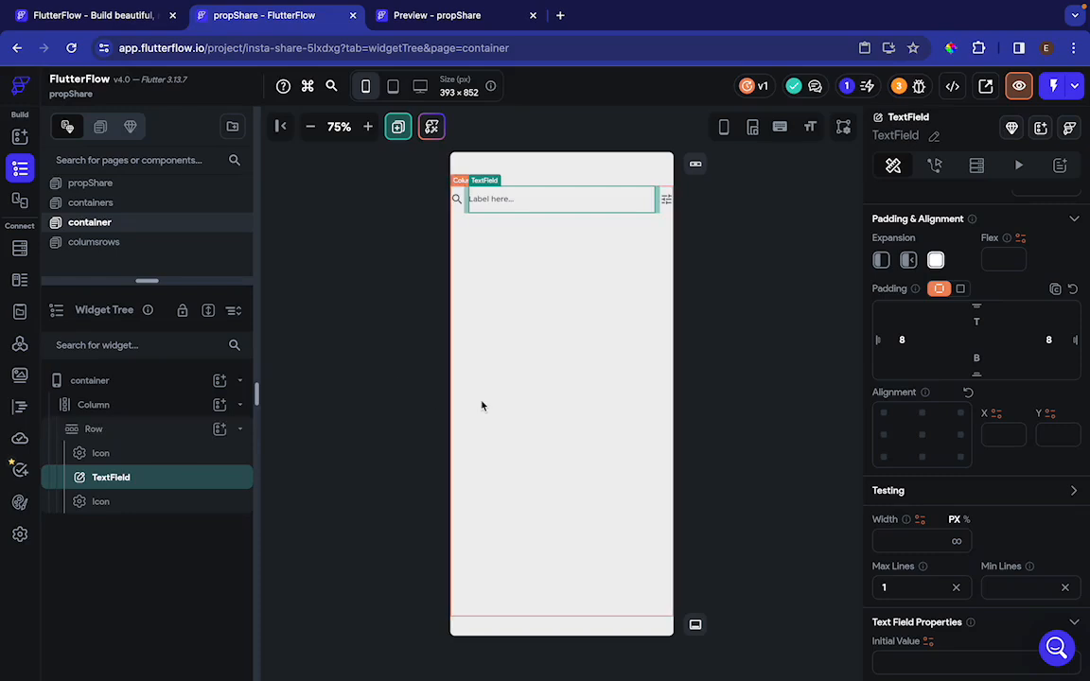
left_click(493, 257)
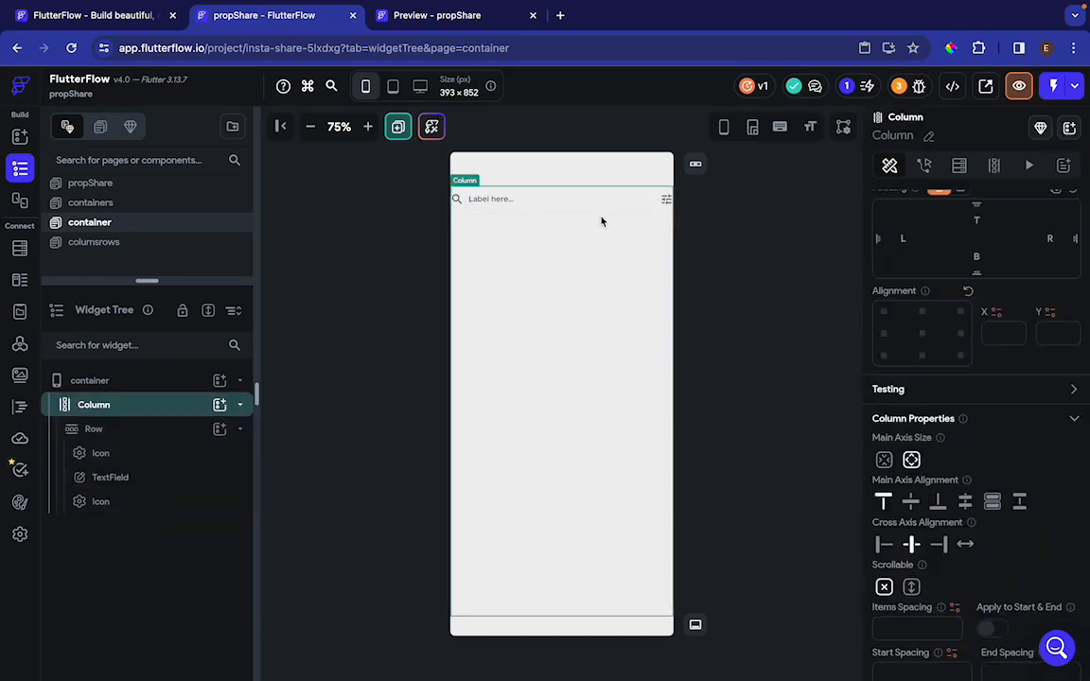
left_click(140, 479)
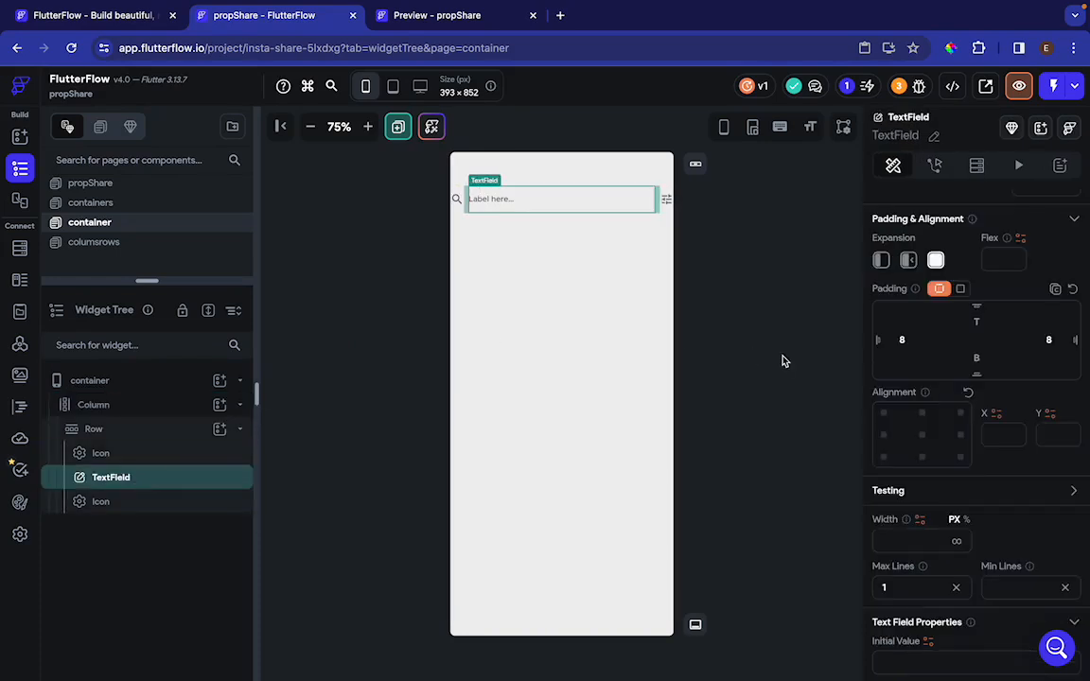
scroll(968, 528, "down", 5)
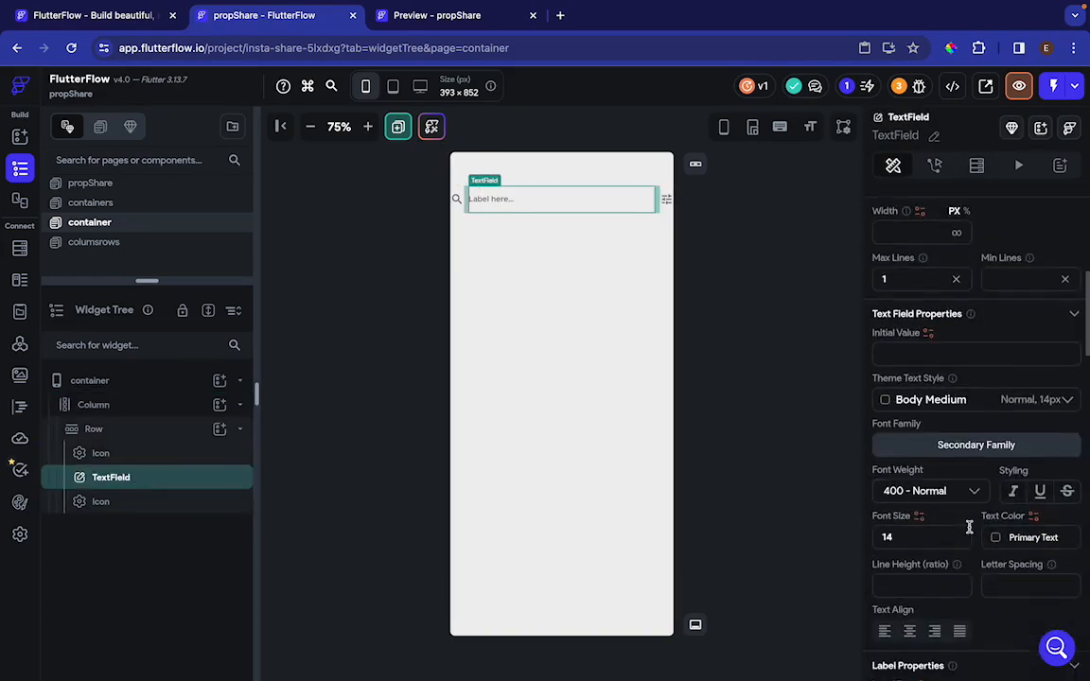
scroll(970, 531, "down", 3)
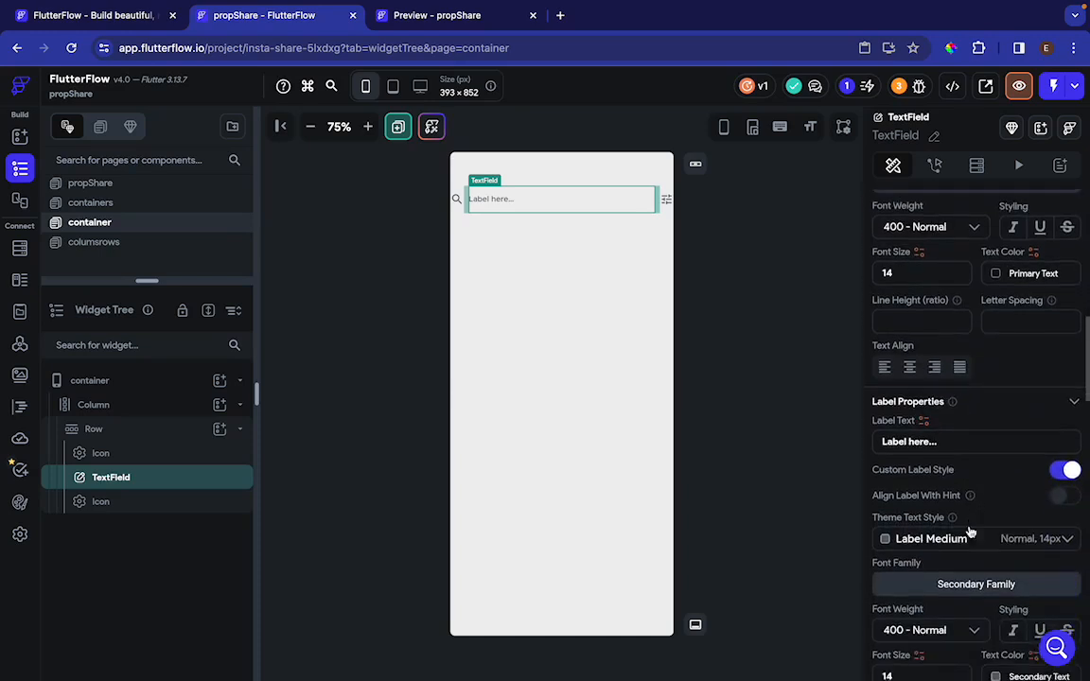
scroll(969, 532, "down", 5)
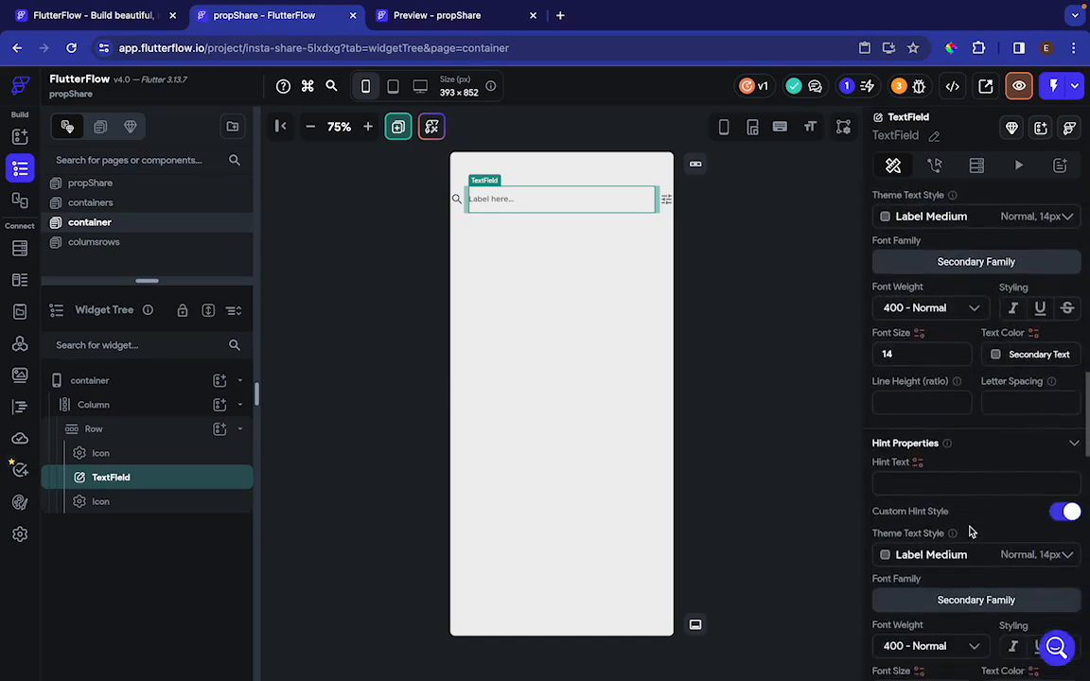
scroll(970, 532, "down", 4)
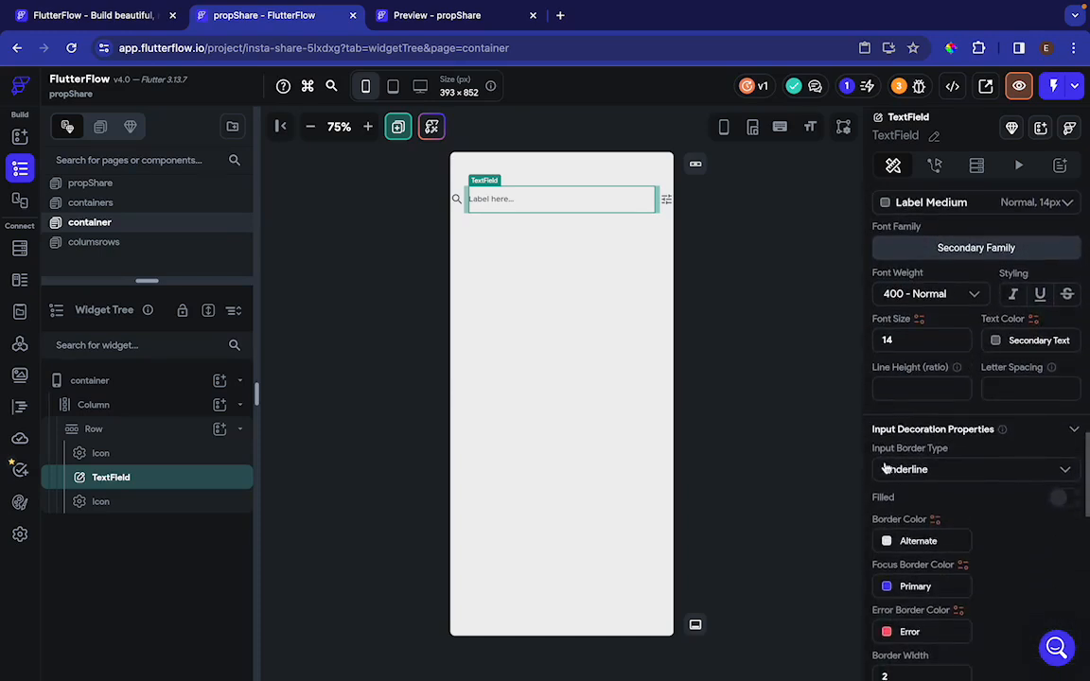
left_click(1022, 473)
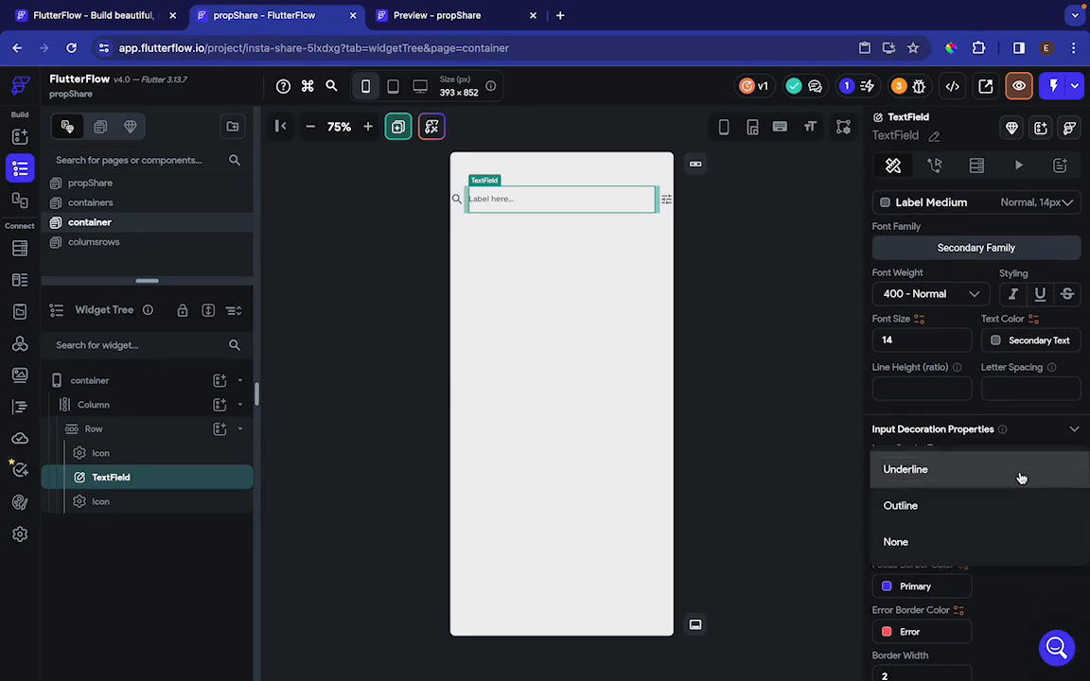
left_click(927, 541)
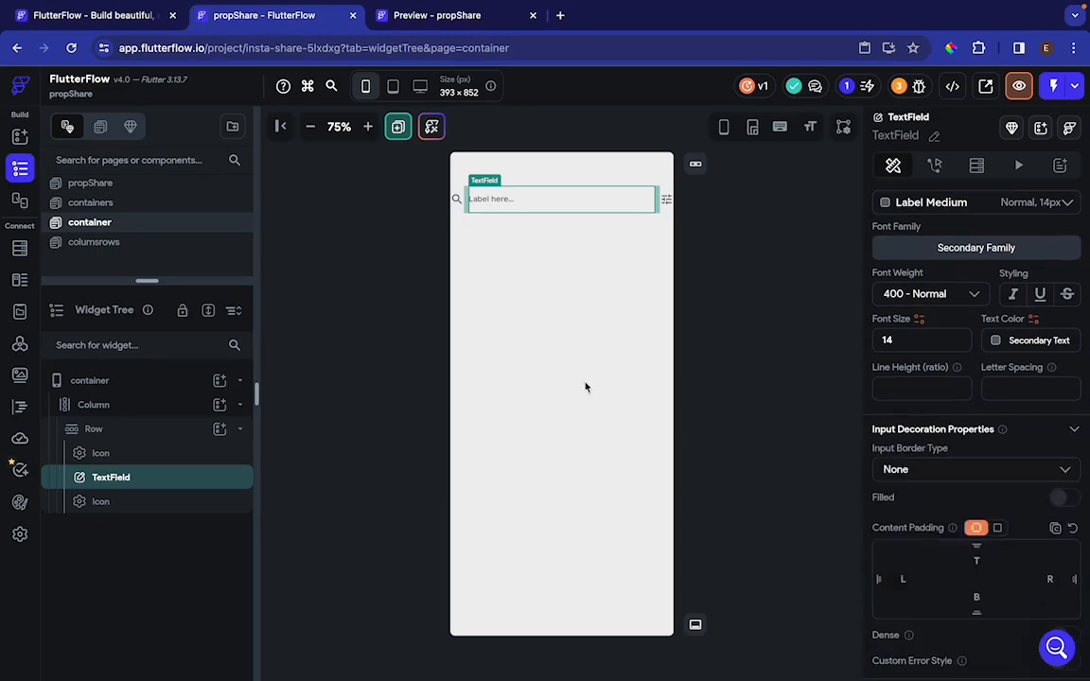
left_click(544, 379)
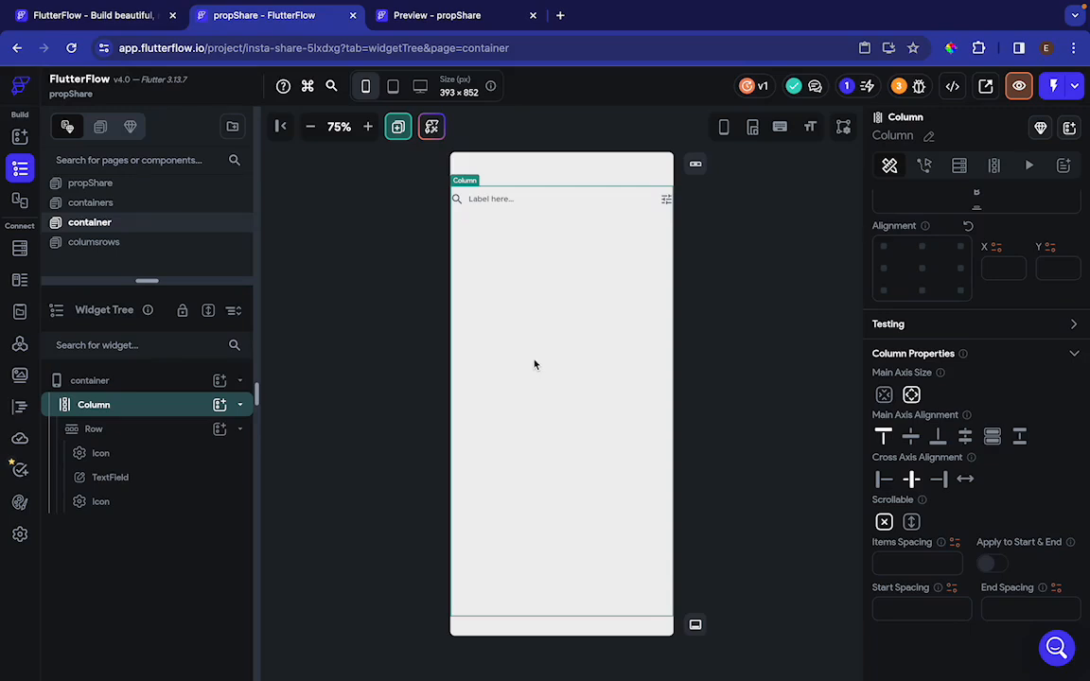
Step: Set the Row's left and right padding to 12
left_click(113, 432)
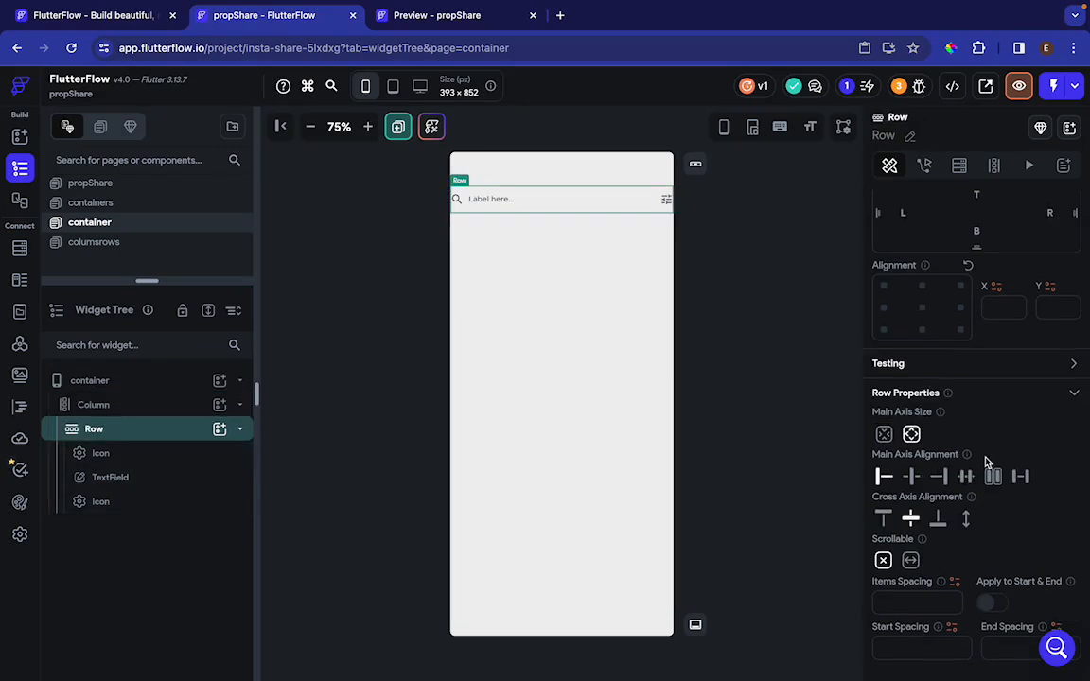
scroll(985, 459, "up", 3)
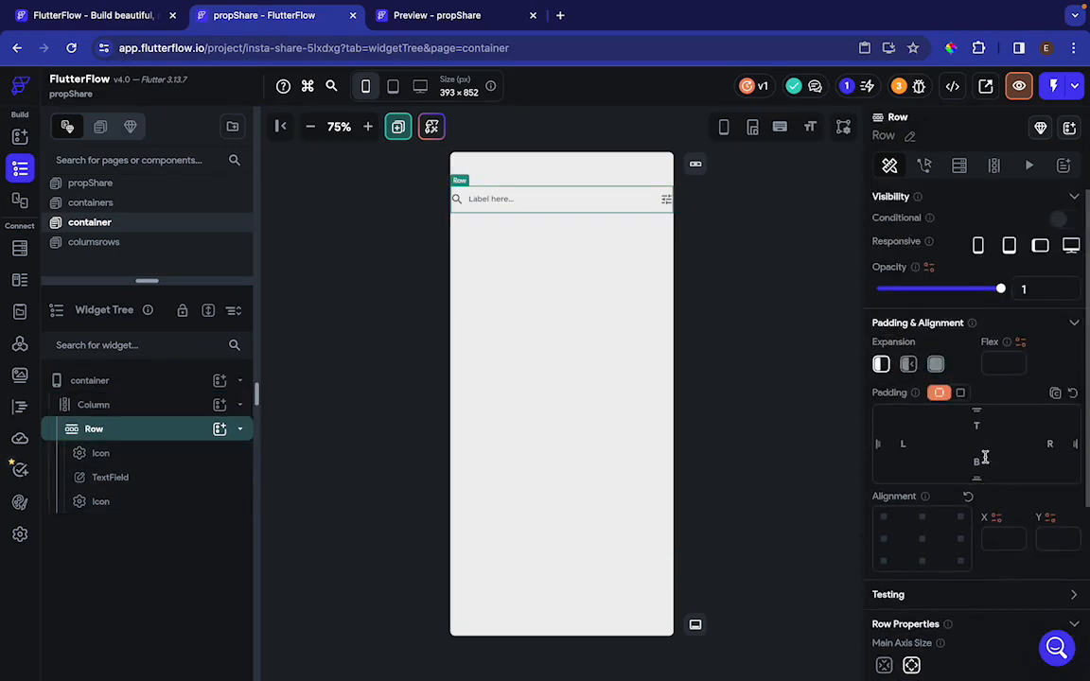
left_click(903, 444)
type("12")
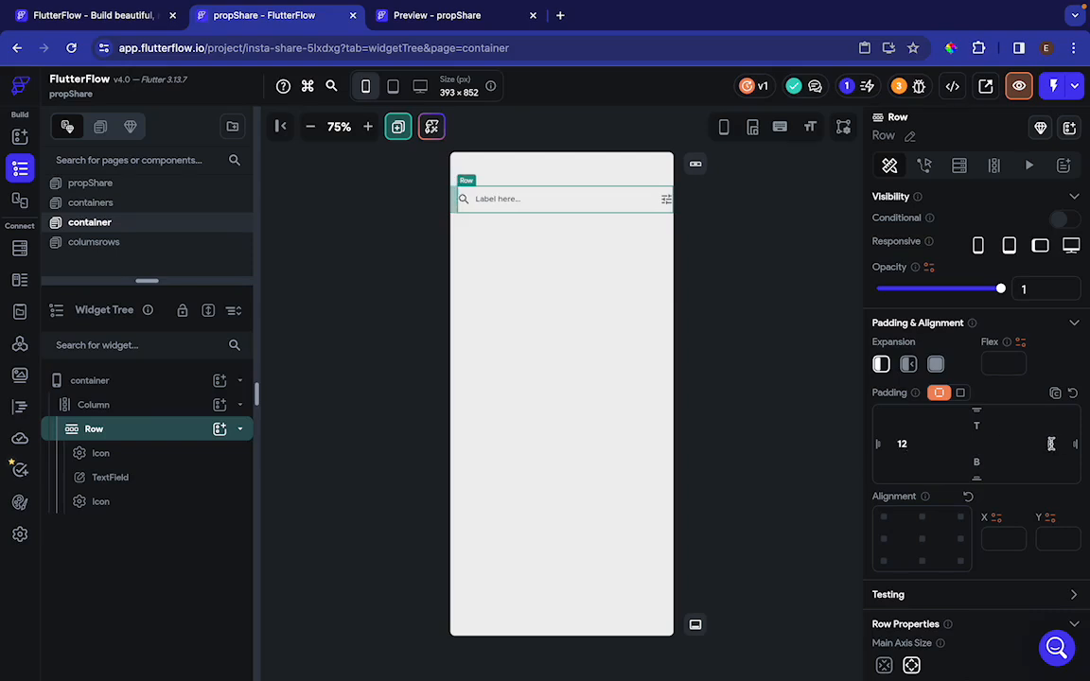
left_click(634, 470)
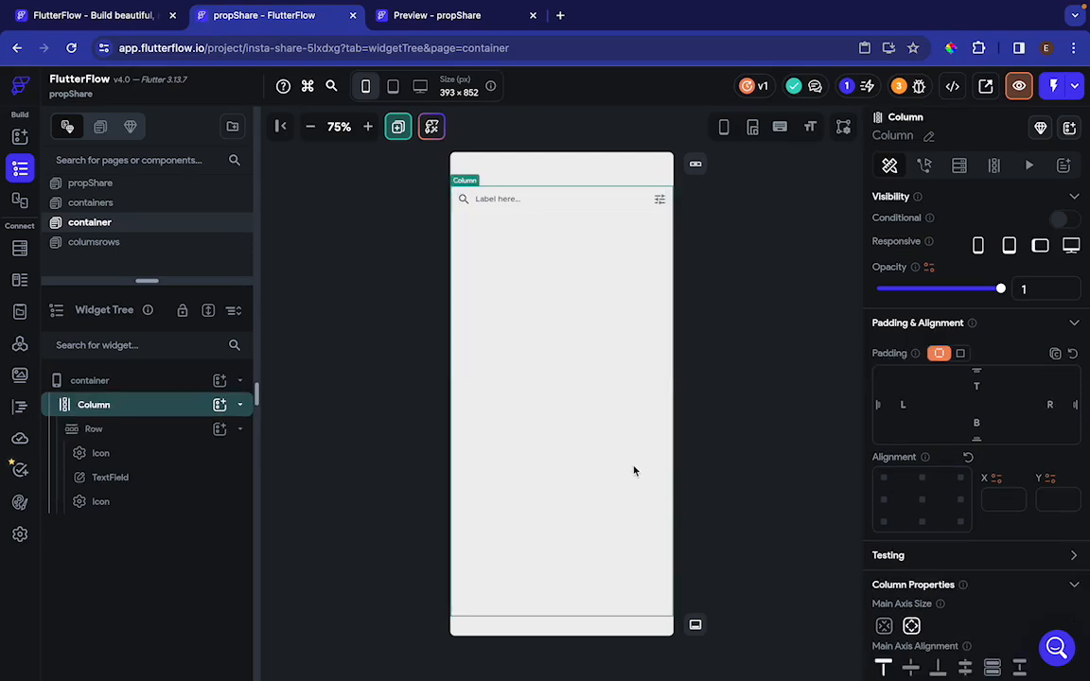
Step: Check the search bar in the propShare preview and wrap the Row in a Container
left_click(440, 15)
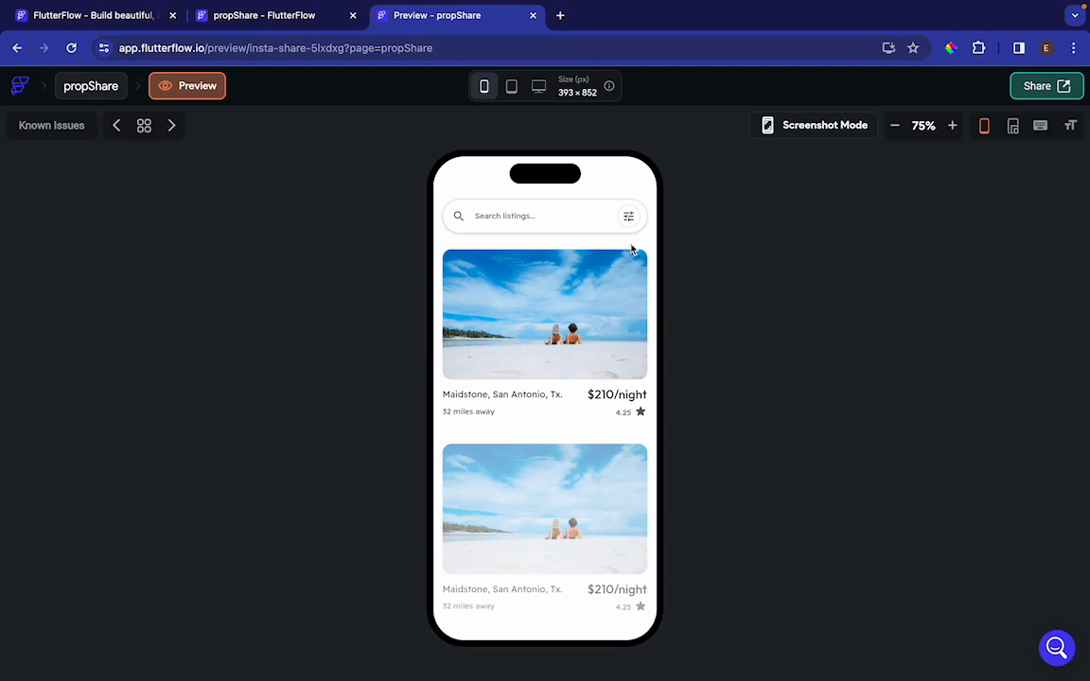
left_click(284, 17)
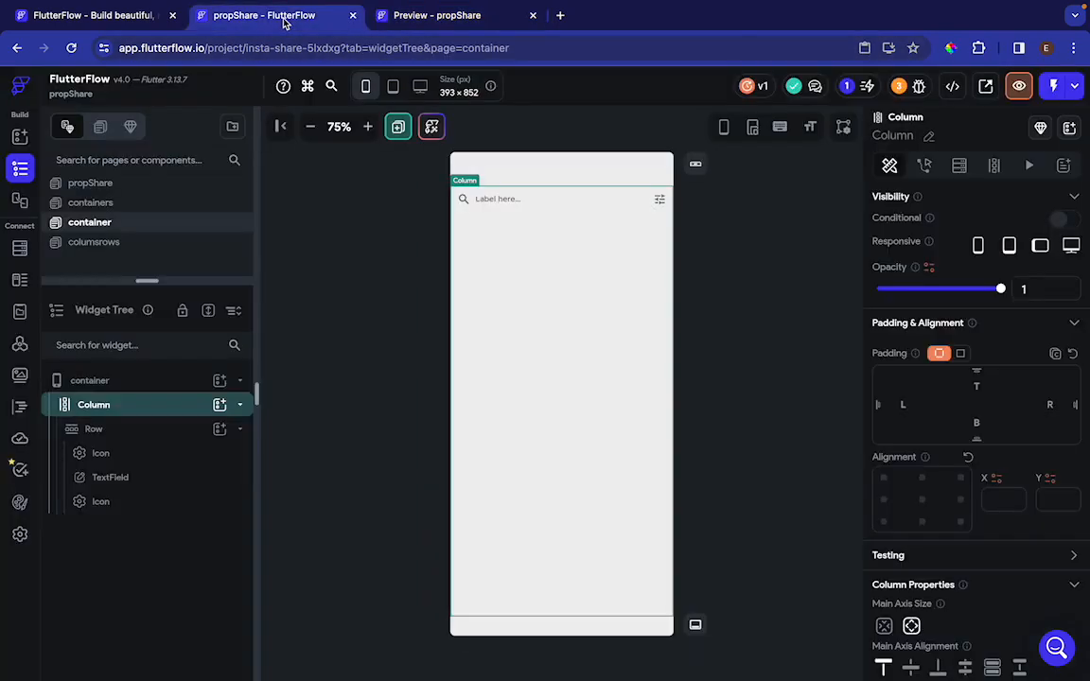
left_click(132, 430)
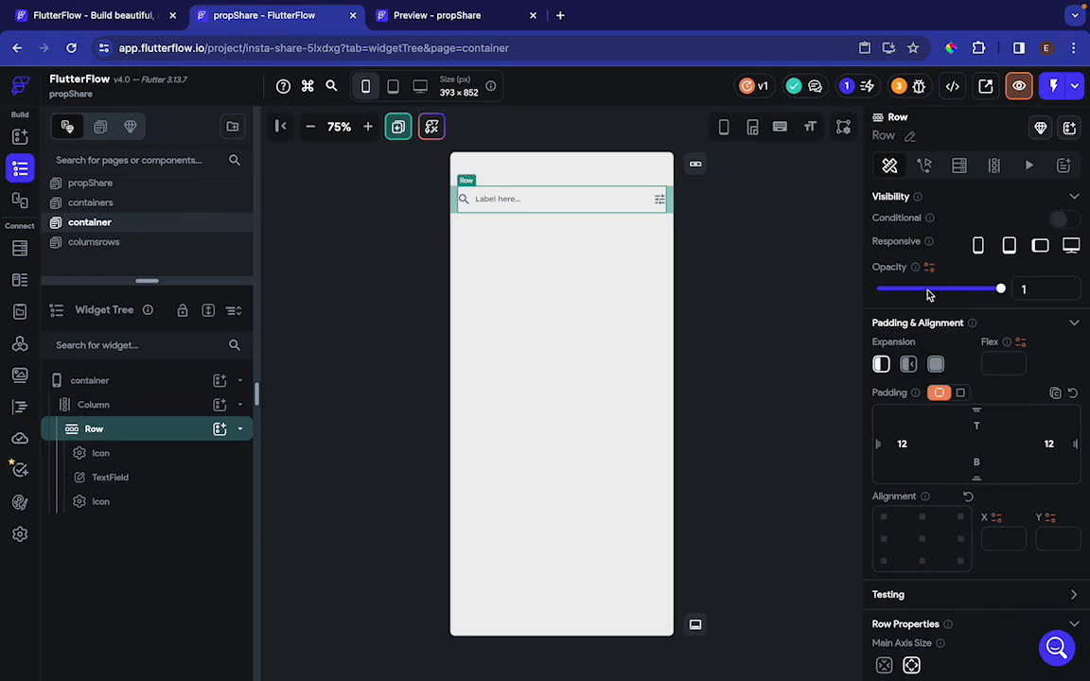
scroll(963, 480, "down", 3)
scroll(965, 485, "down", 2)
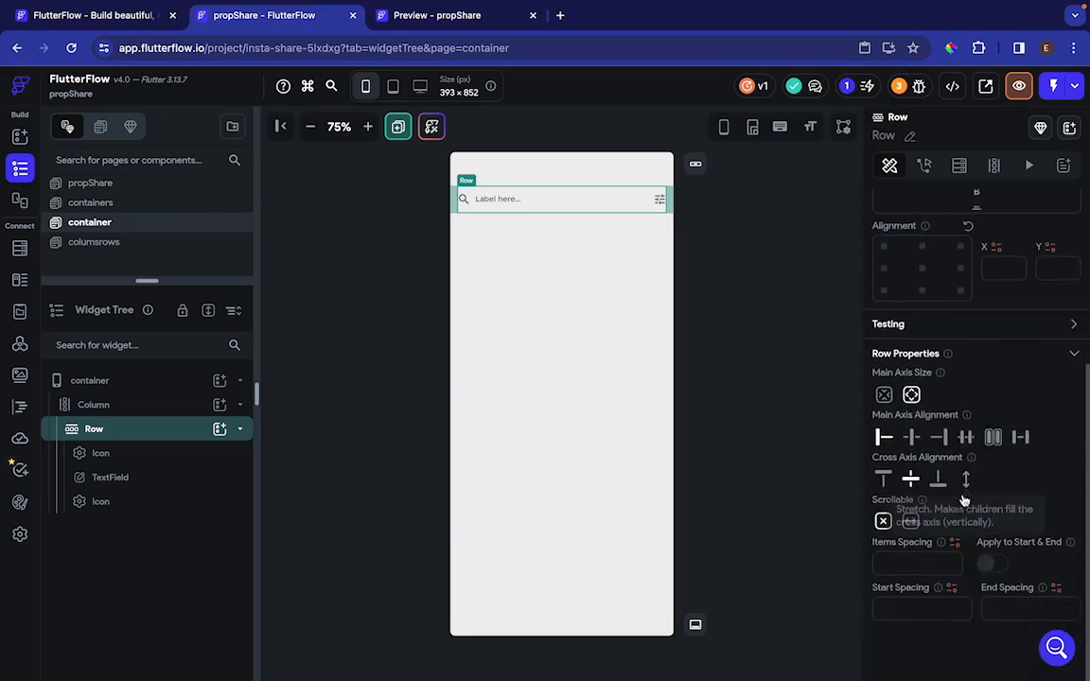
scroll(969, 589, "up", 3)
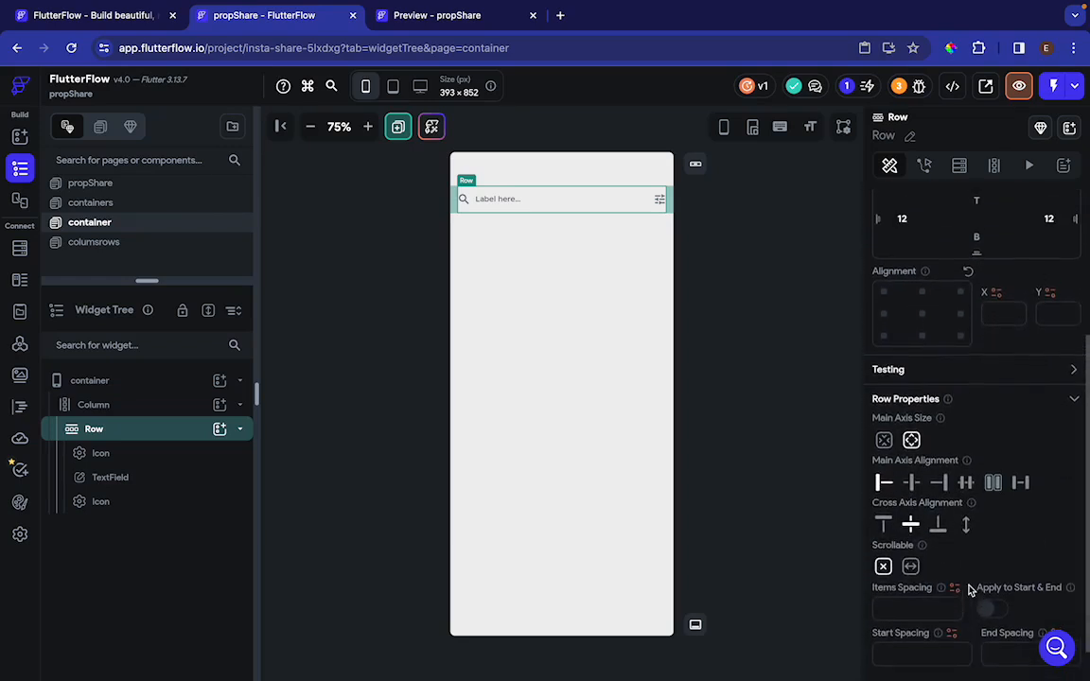
scroll(969, 589, "up", 3)
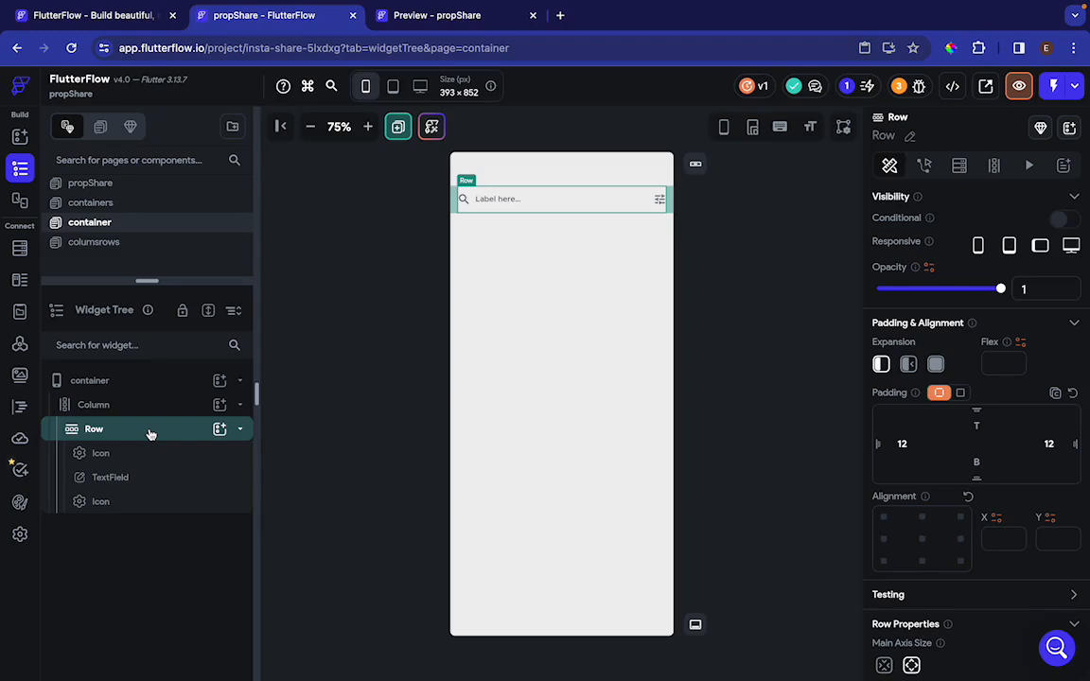
key("ctrl+b")
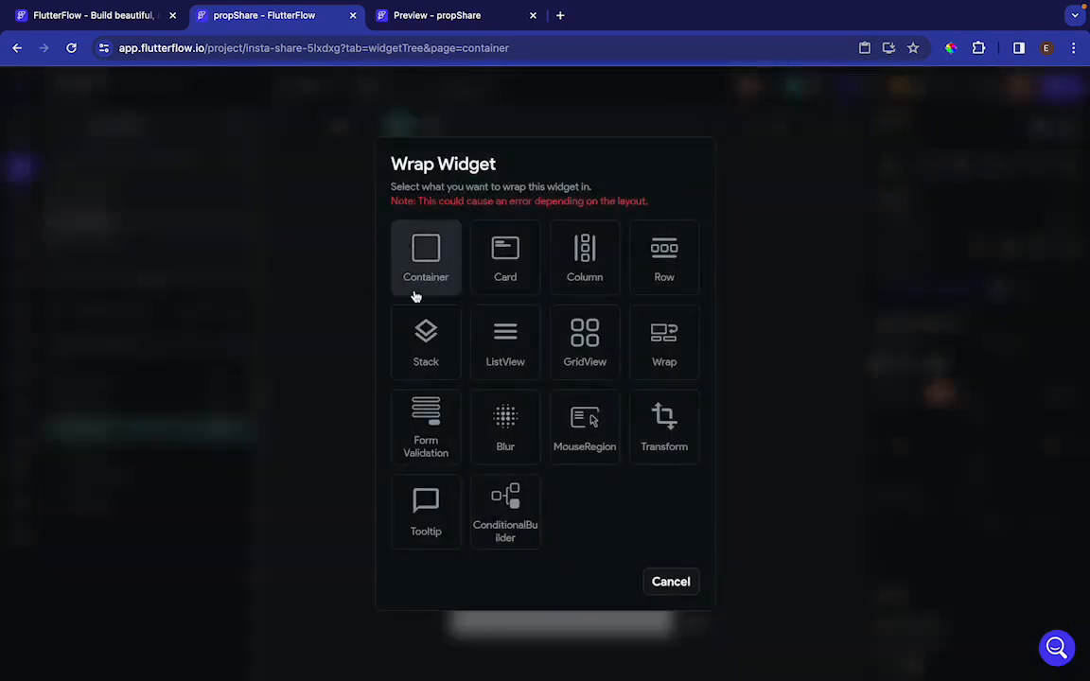
left_click(422, 249)
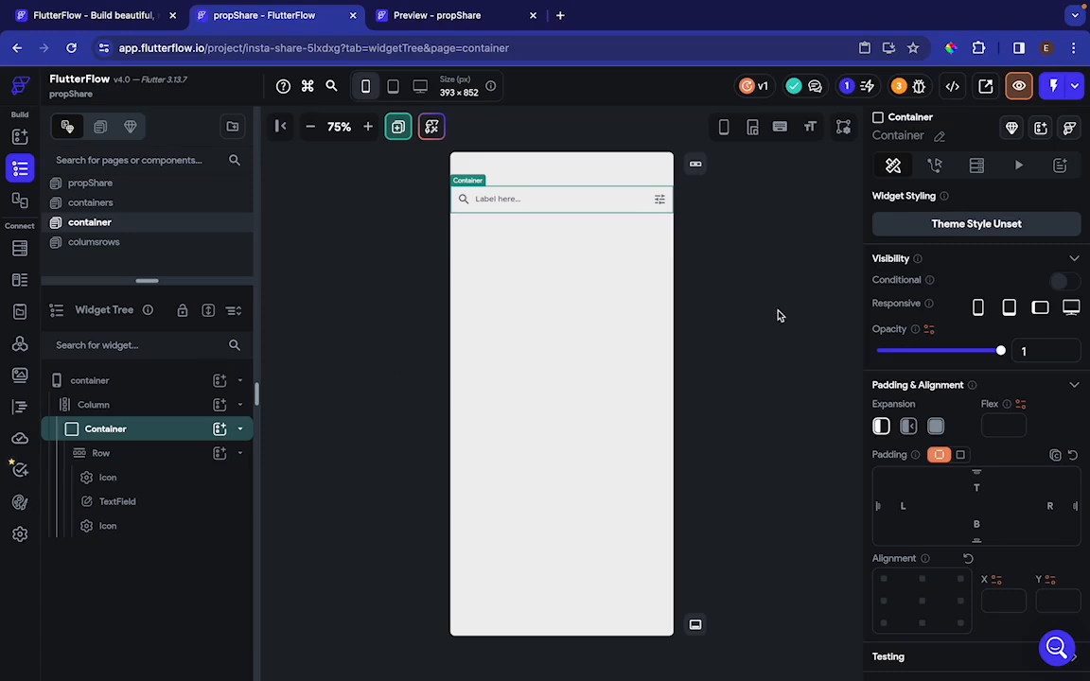
Step: Compare with the propShare preview and set the height of the Container around the Row to 60 px
left_click(448, 17)
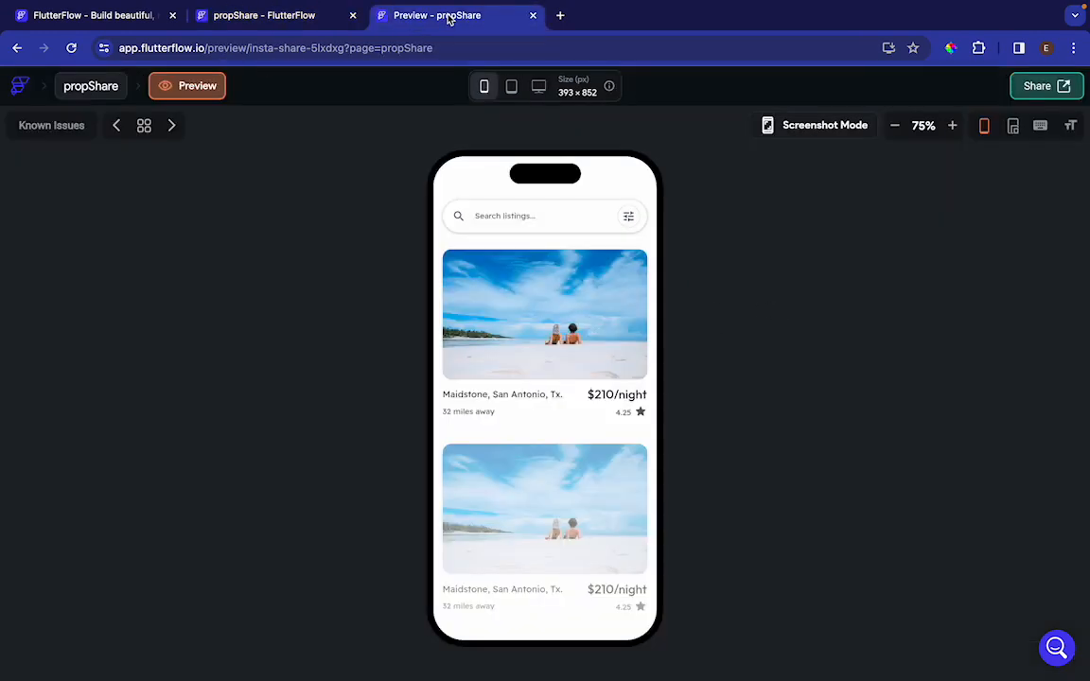
left_click(288, 23)
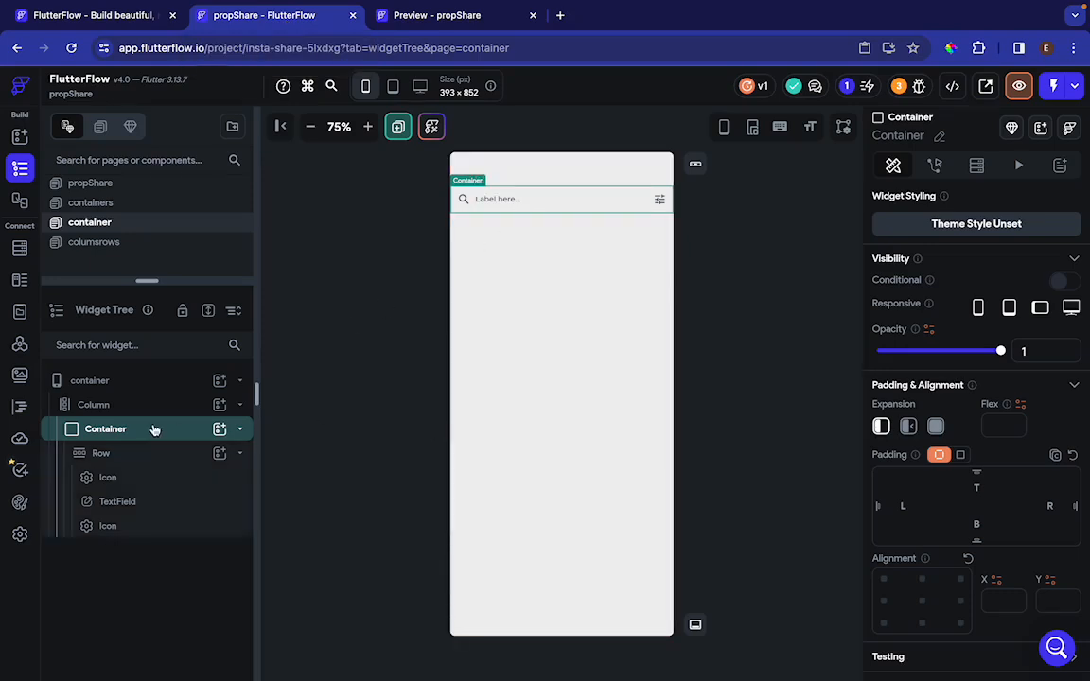
left_click(154, 428)
scroll(922, 394, "down", 5)
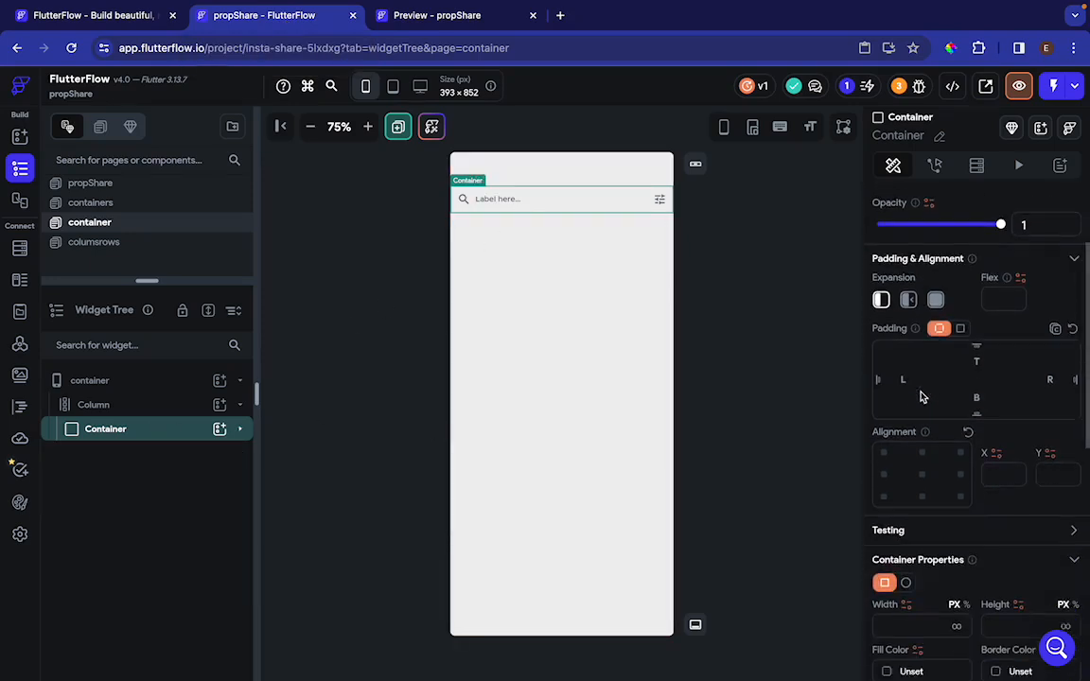
scroll(923, 396, "down", 2)
left_click(1005, 423)
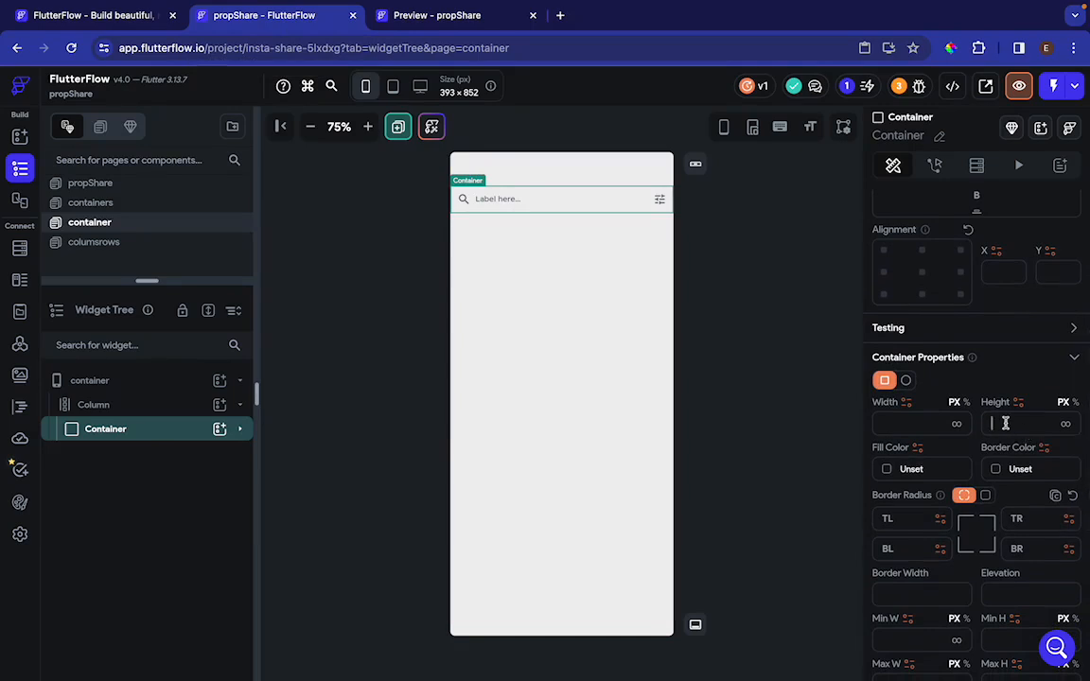
type("60")
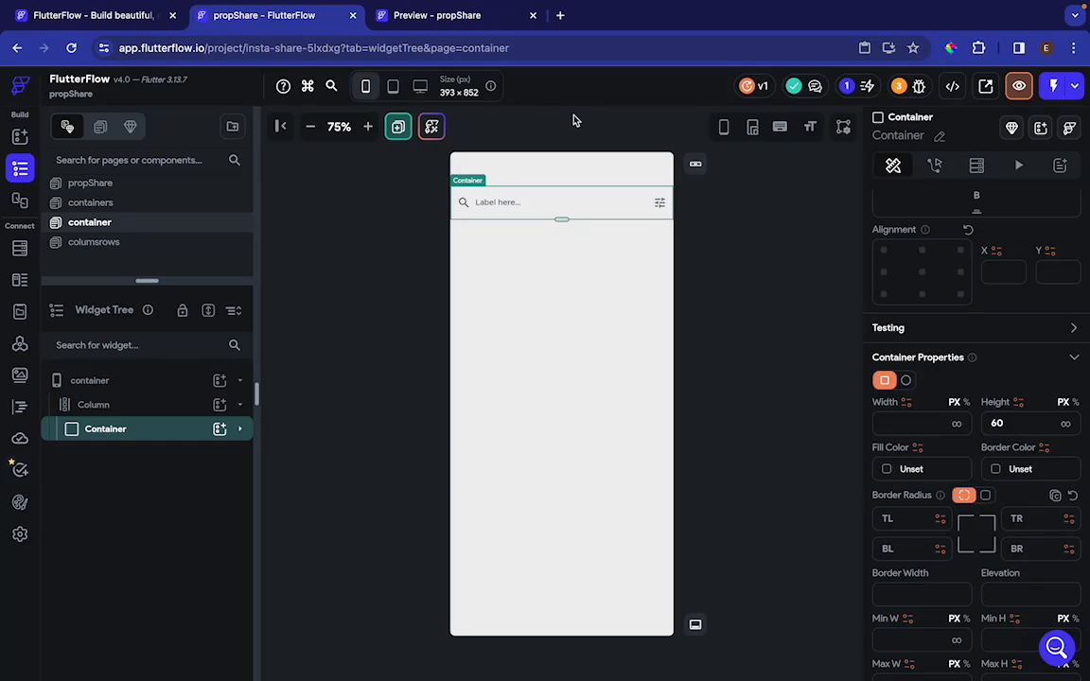
Step: Recheck the preview's rounded search bar and give the Container a uniform border radius of 100
left_click(473, 17)
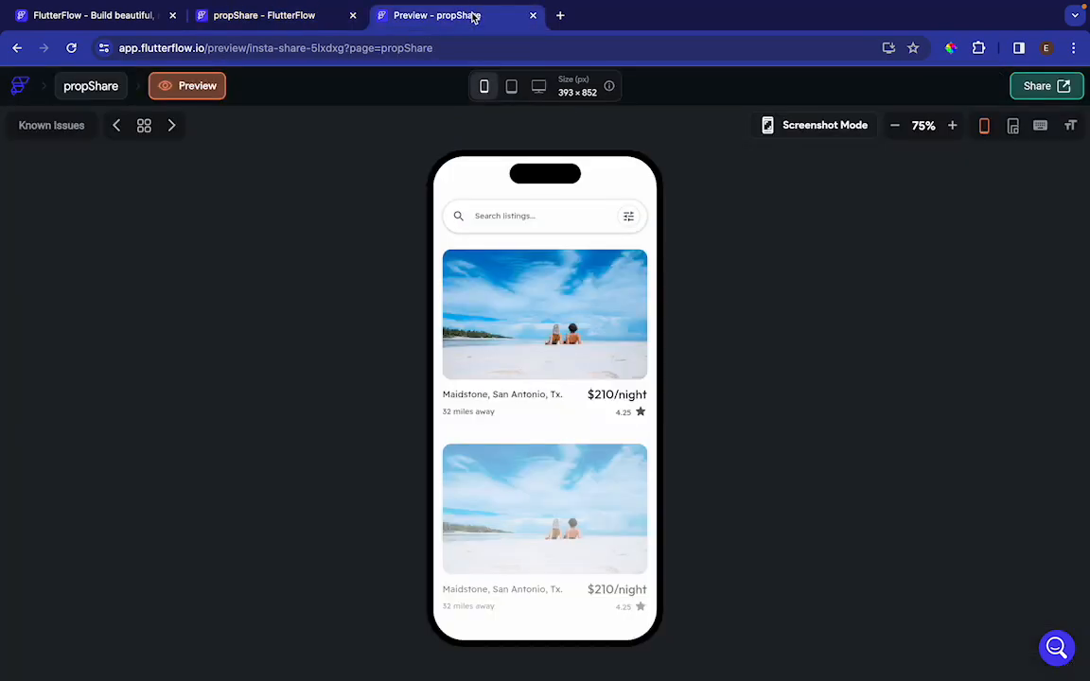
left_click(299, 16)
left_click(161, 430)
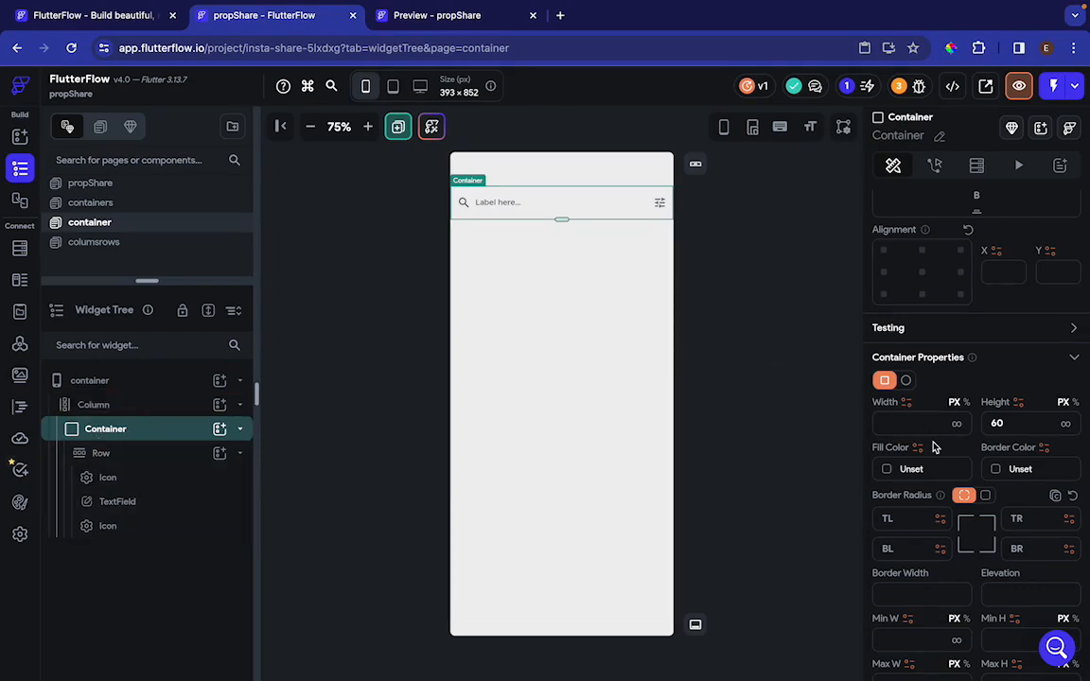
scroll(932, 445, "down", 2)
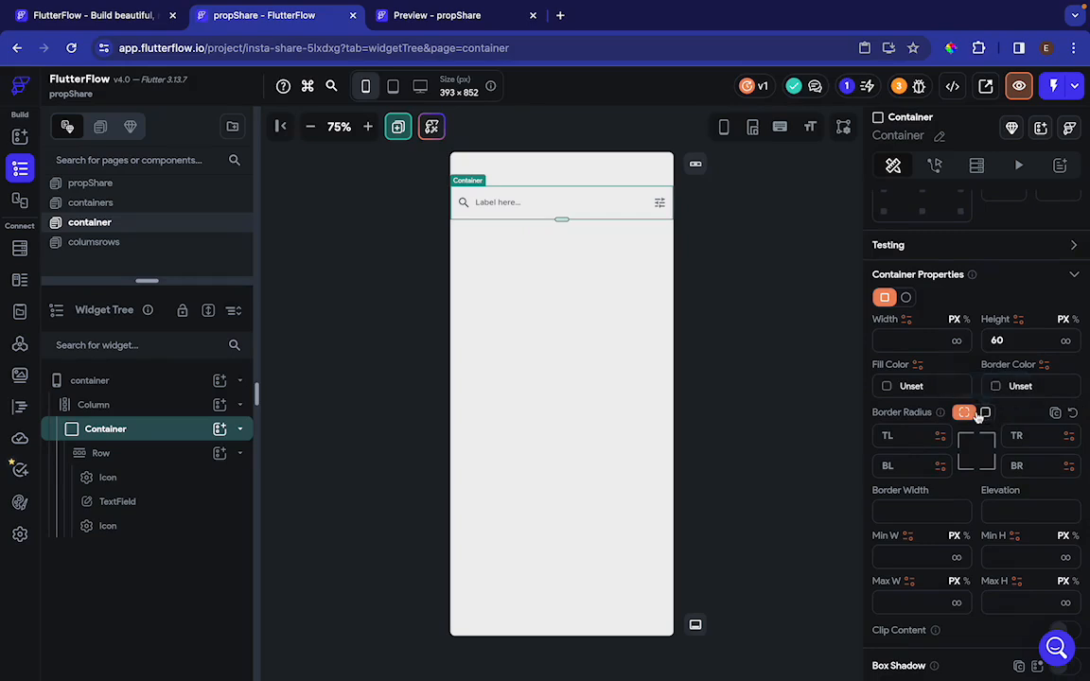
left_click(986, 414)
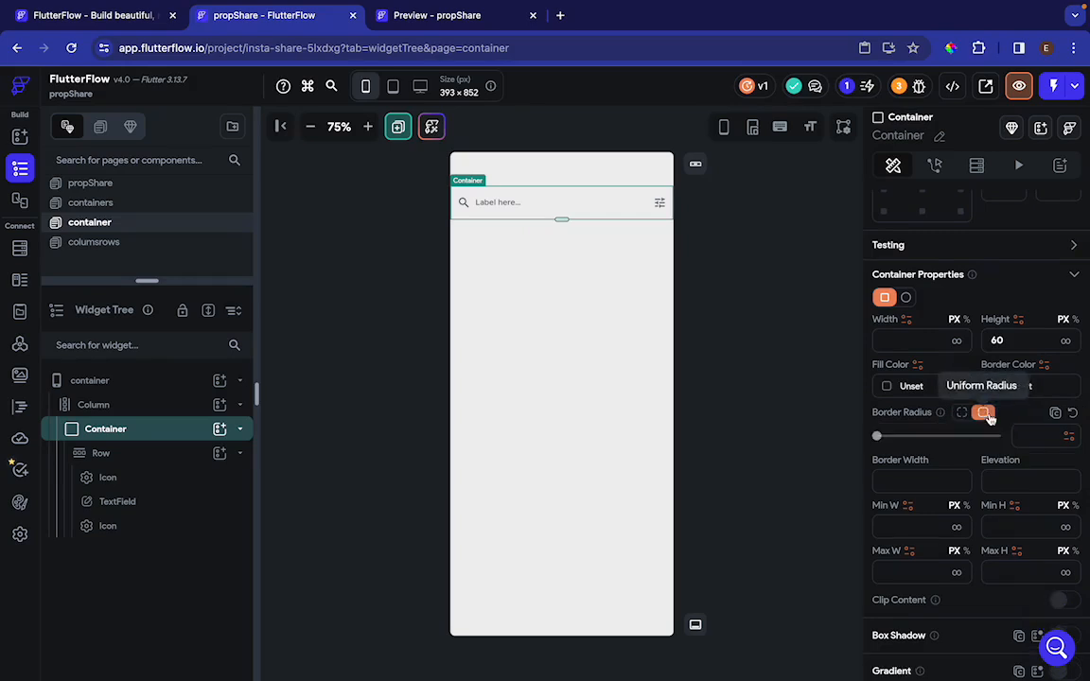
left_click(1034, 437)
type("100")
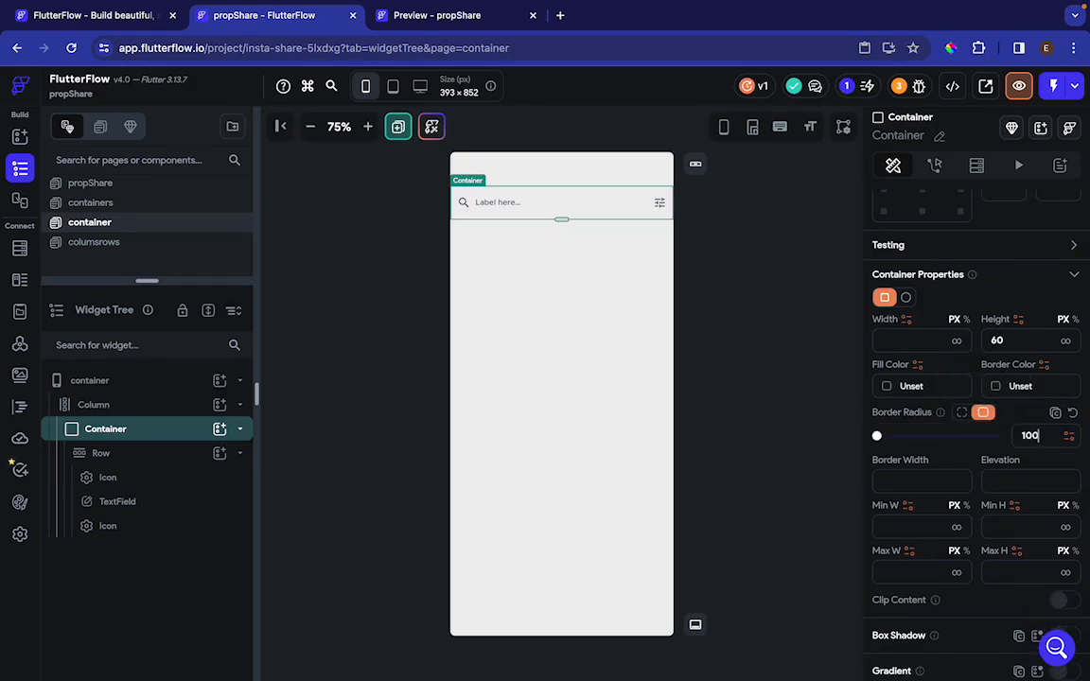
left_click(596, 365)
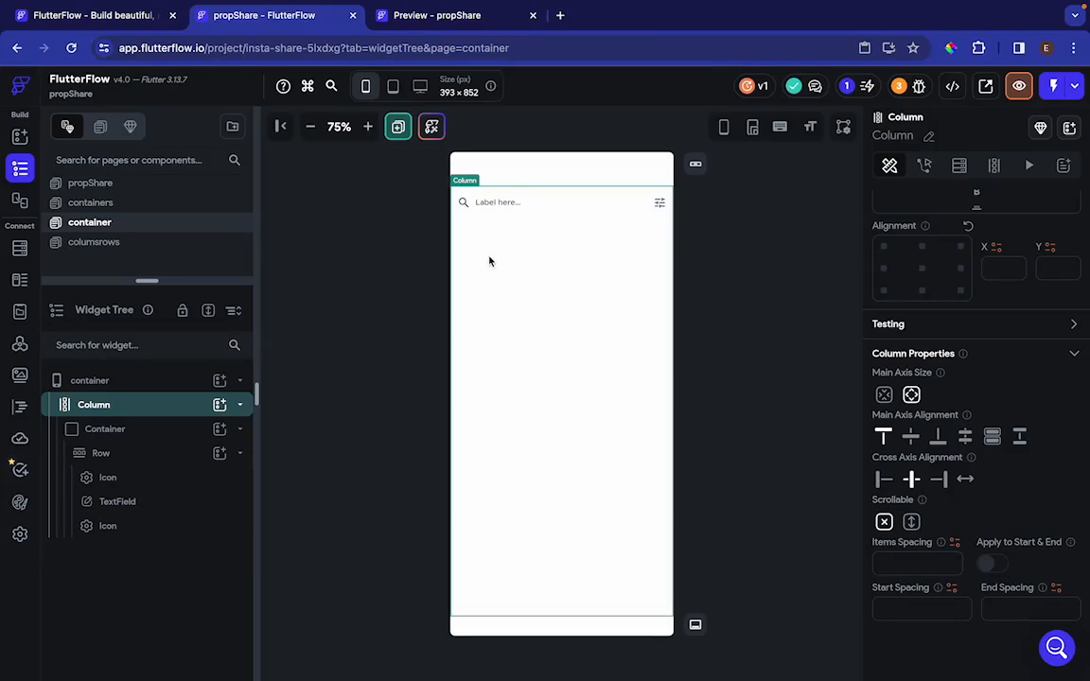
Step: Set the fill color of the Container around the Row to the Secondary Background theme color
left_click(132, 436)
scroll(1010, 507, "down", 3)
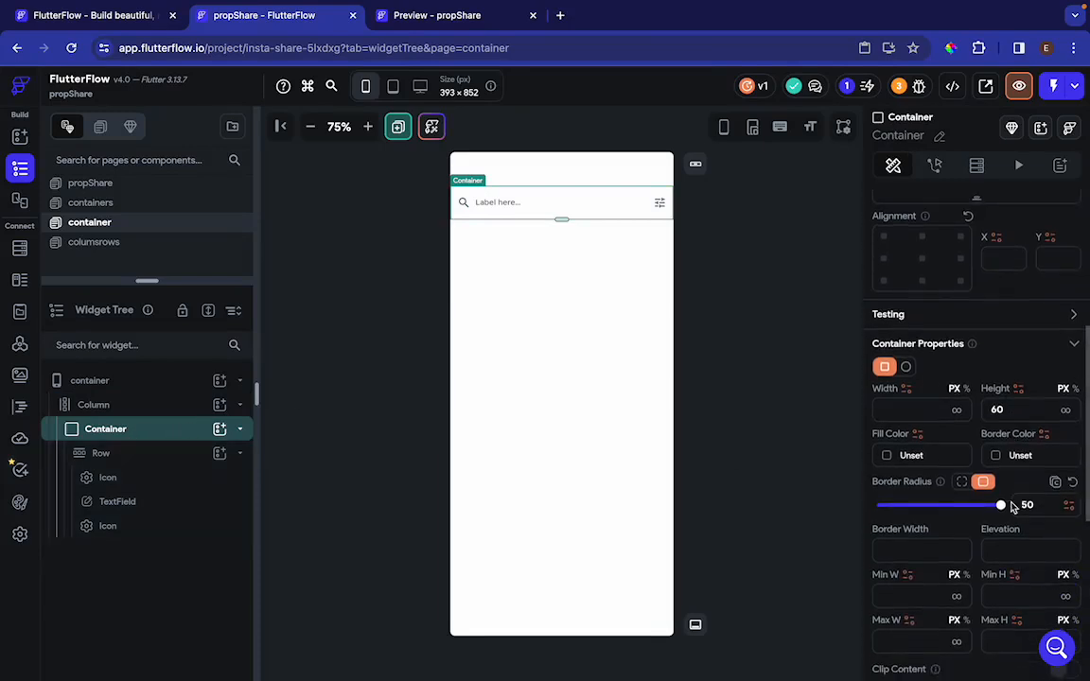
scroll(1012, 508, "down", 1)
left_click(890, 376)
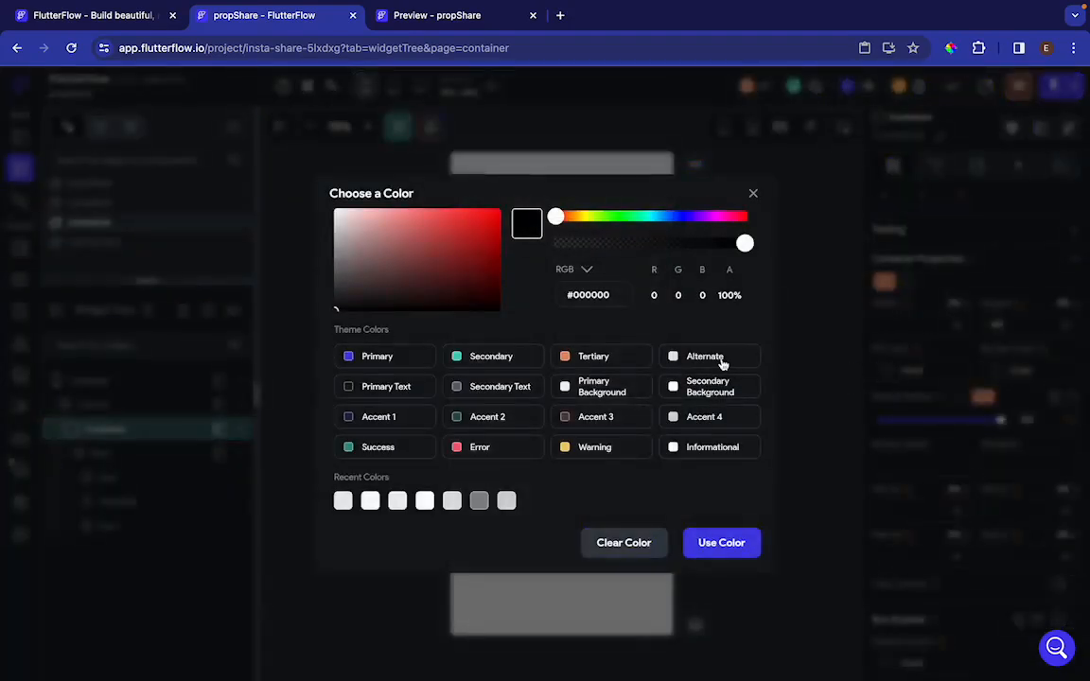
left_click(339, 215)
left_click_drag(338, 215, 318, 211)
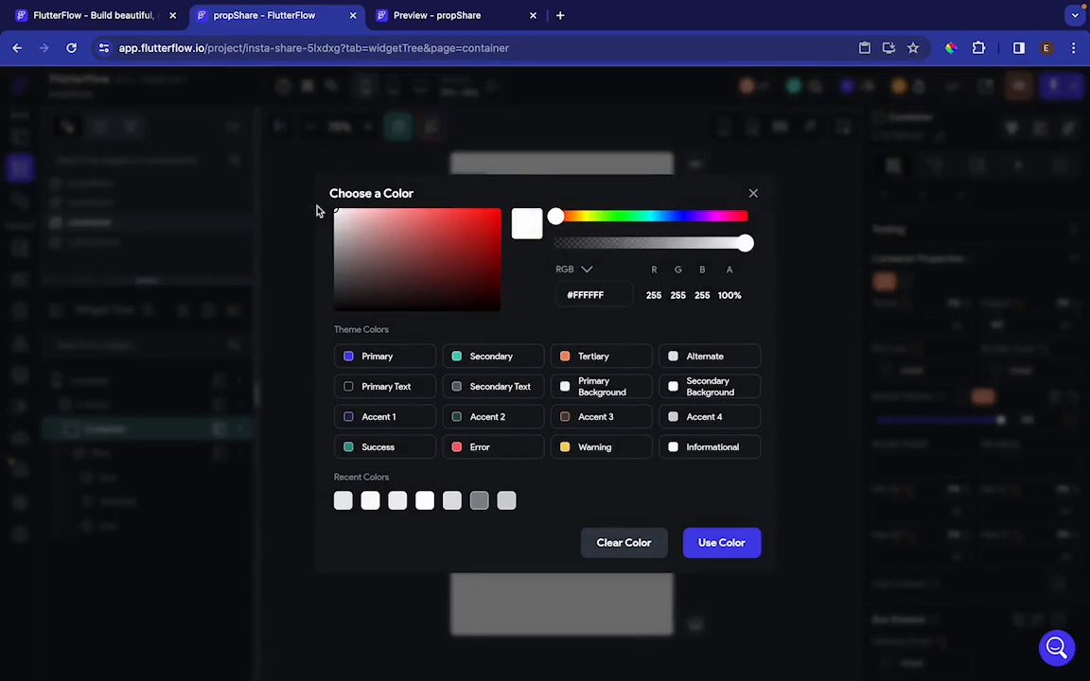
left_click(722, 542)
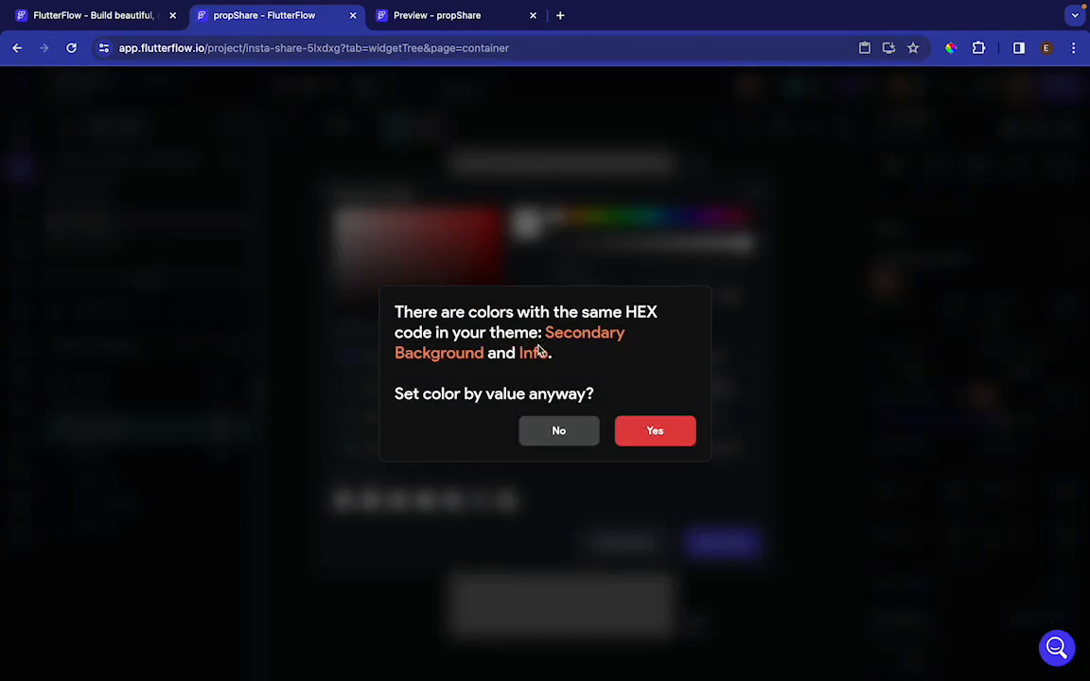
left_click(558, 434)
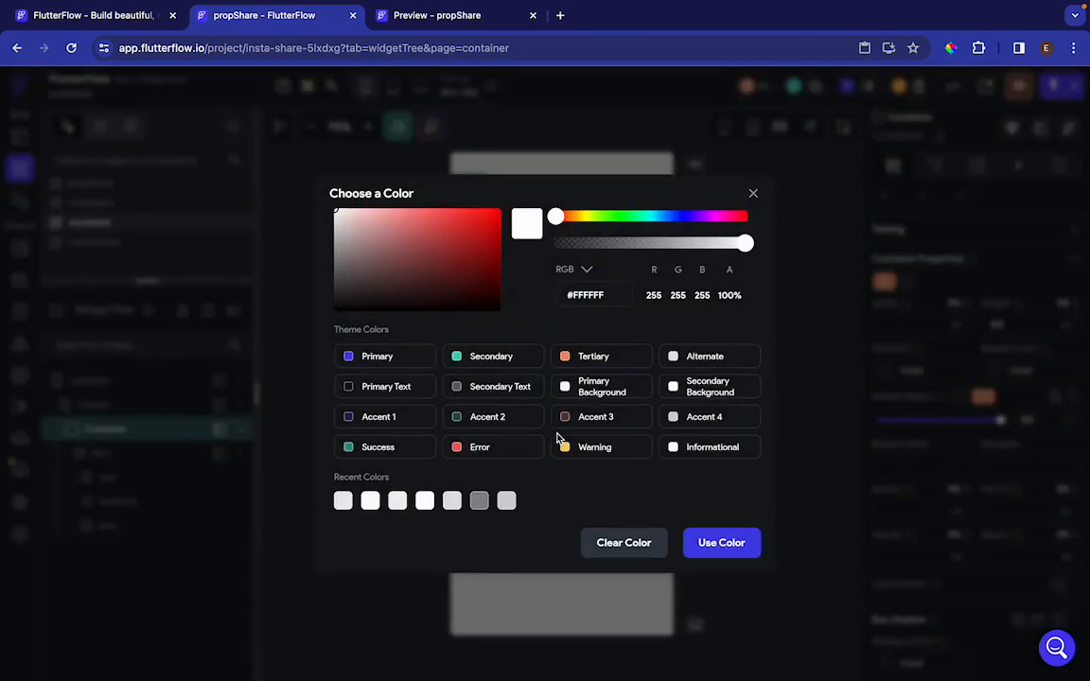
left_click(709, 390)
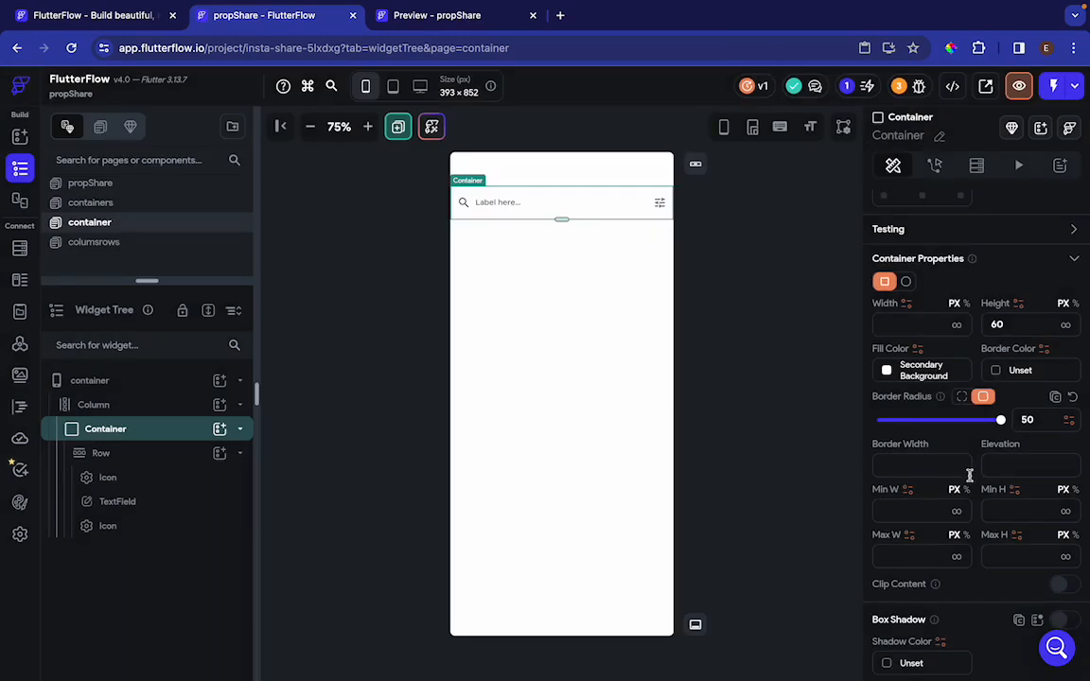
Step: Enable the Container's box shadow, compare it with the propShare preview, and set the shadow color to Alternate
scroll(969, 477, "down", 2)
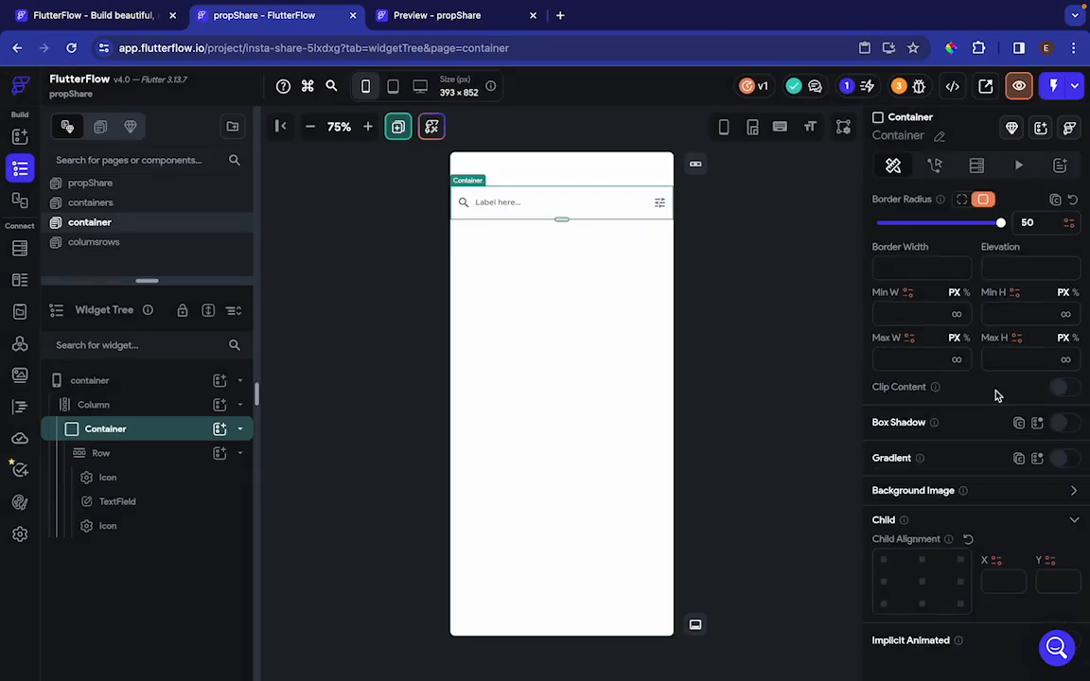
left_click(1067, 423)
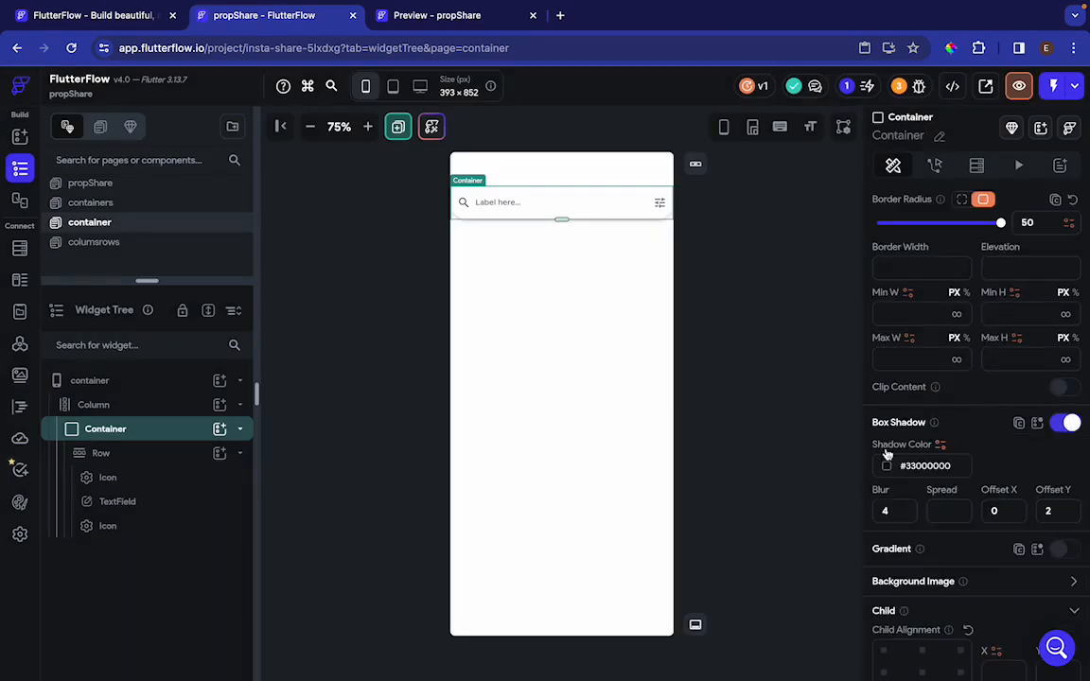
left_click(425, 20)
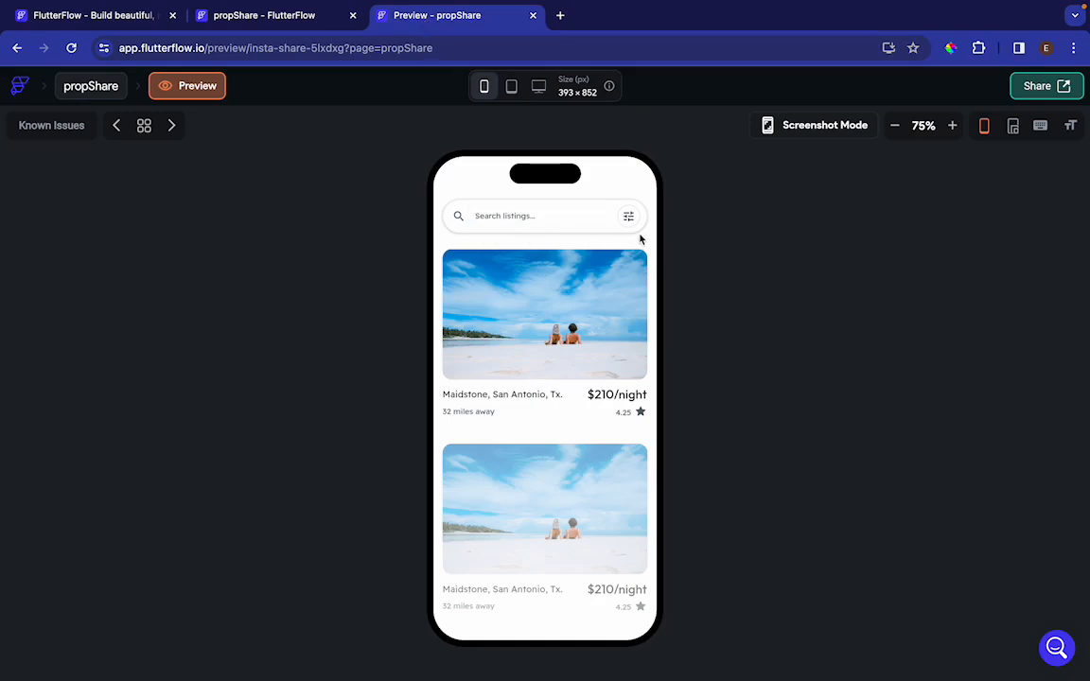
left_click(281, 17)
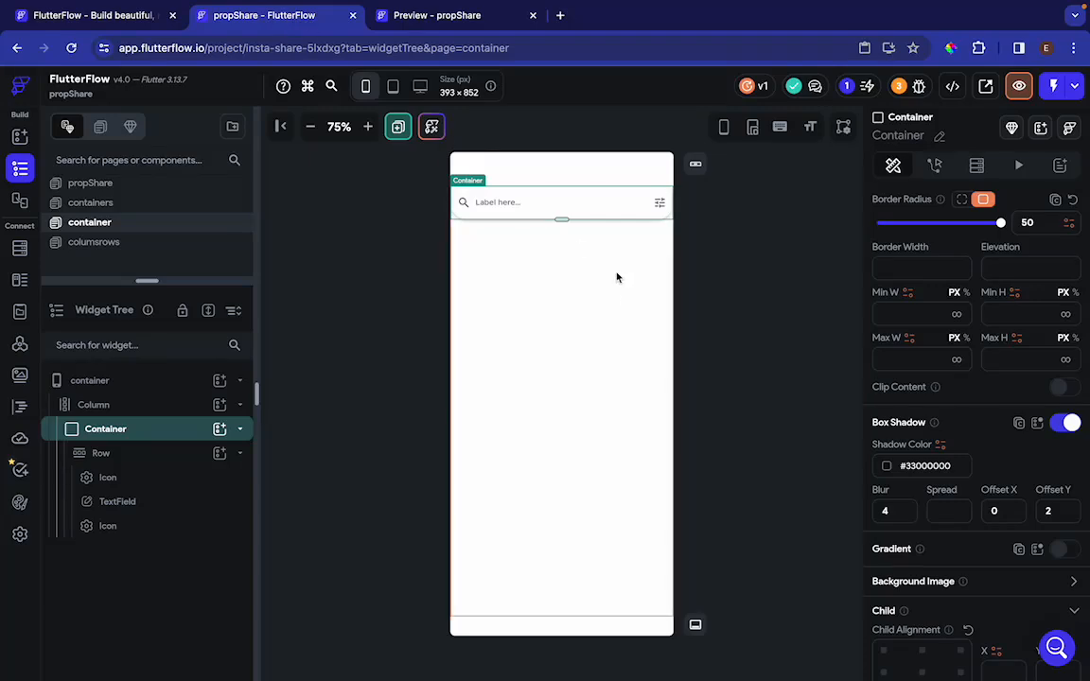
left_click(887, 468)
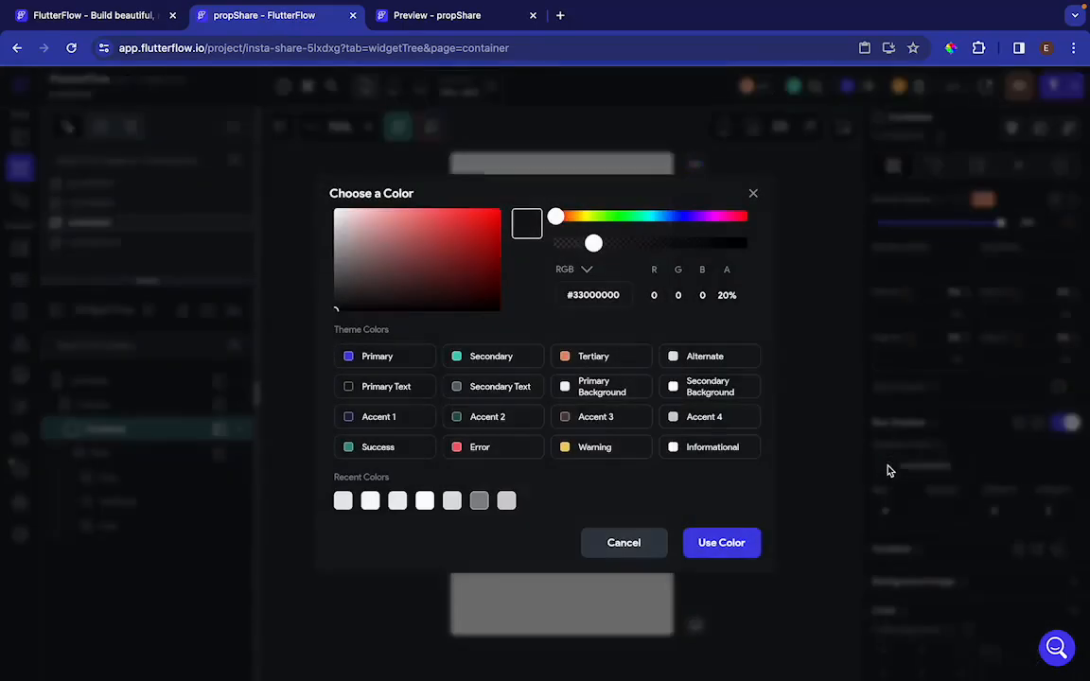
left_click(719, 364)
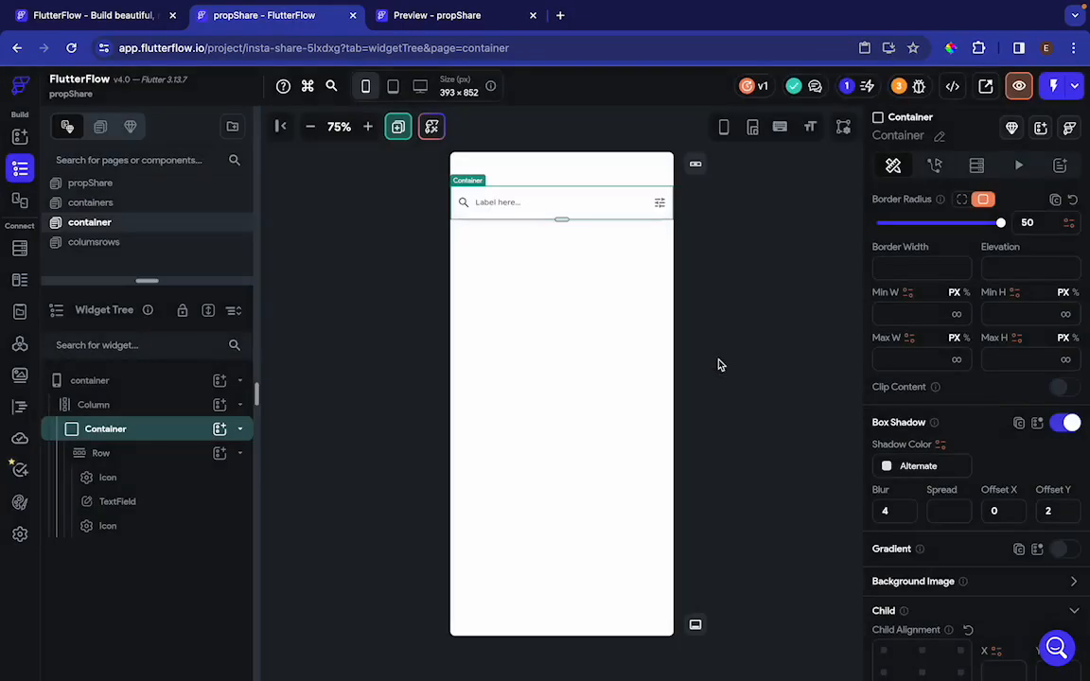
left_click(599, 401)
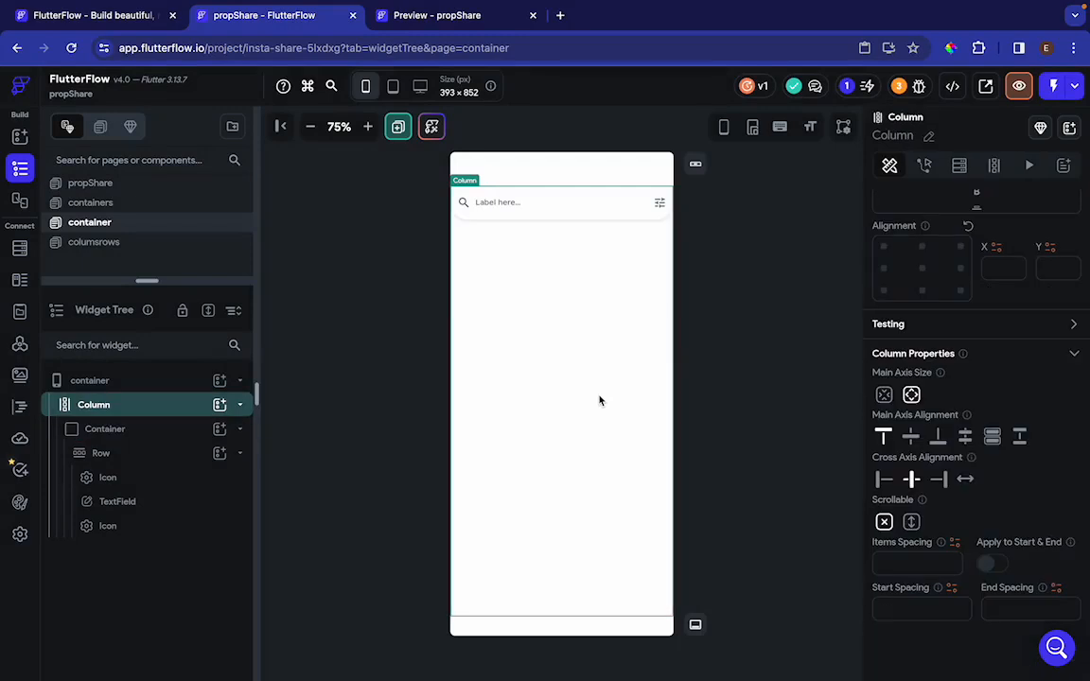
Step: Preview the container page at 75% zoom to check the search bar's shadow
left_click(985, 86)
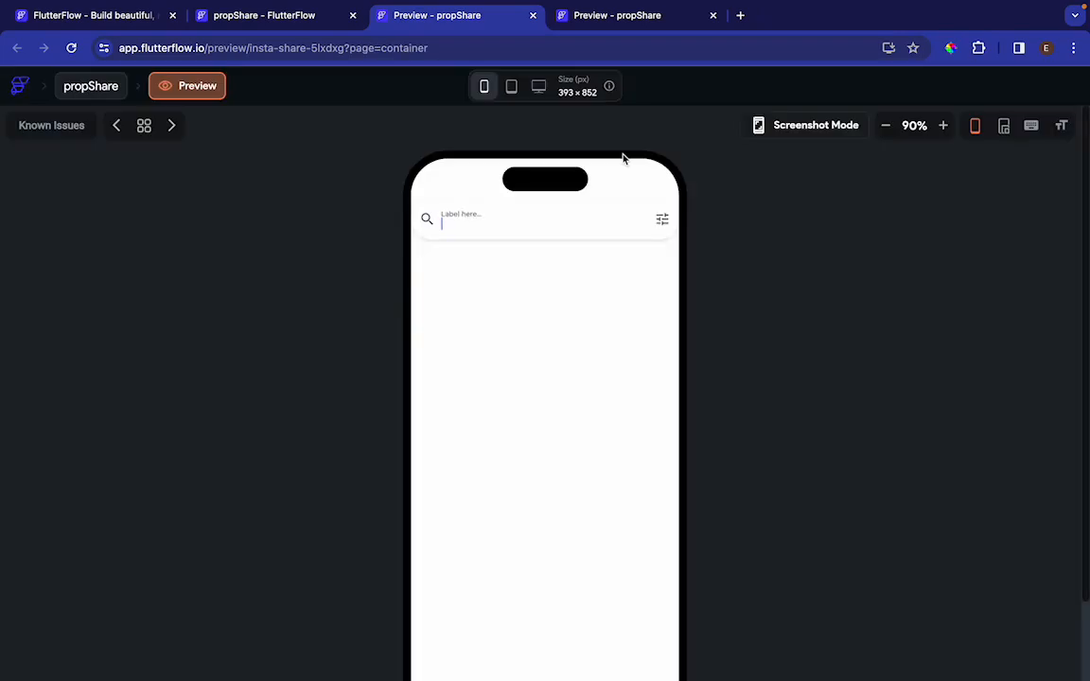
left_click(883, 126)
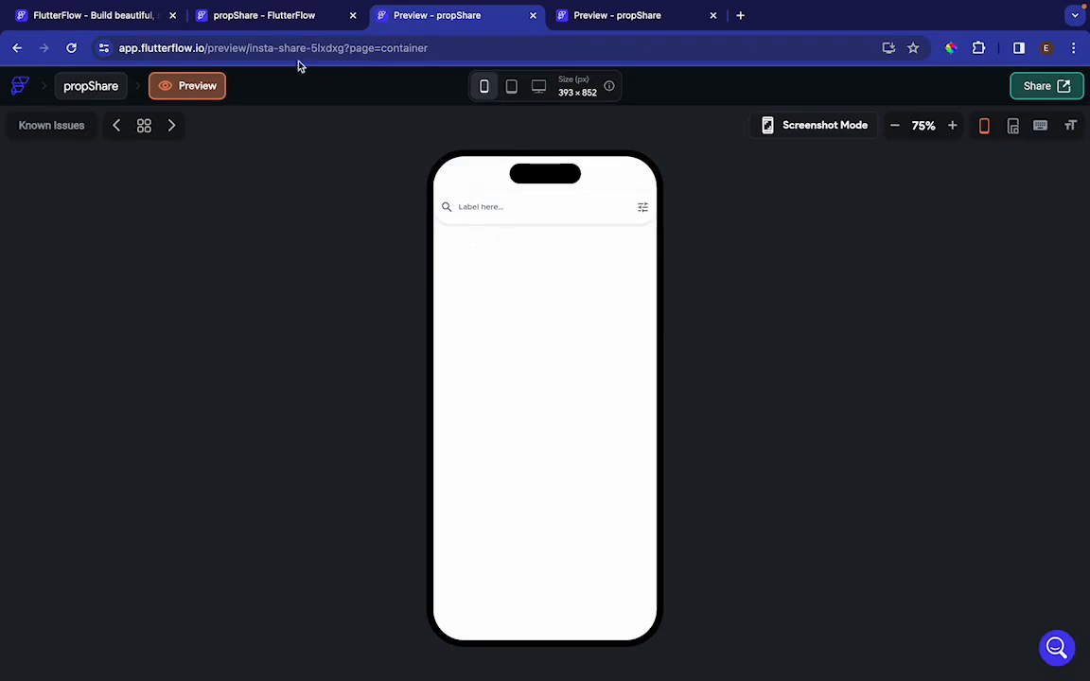
left_click(275, 23)
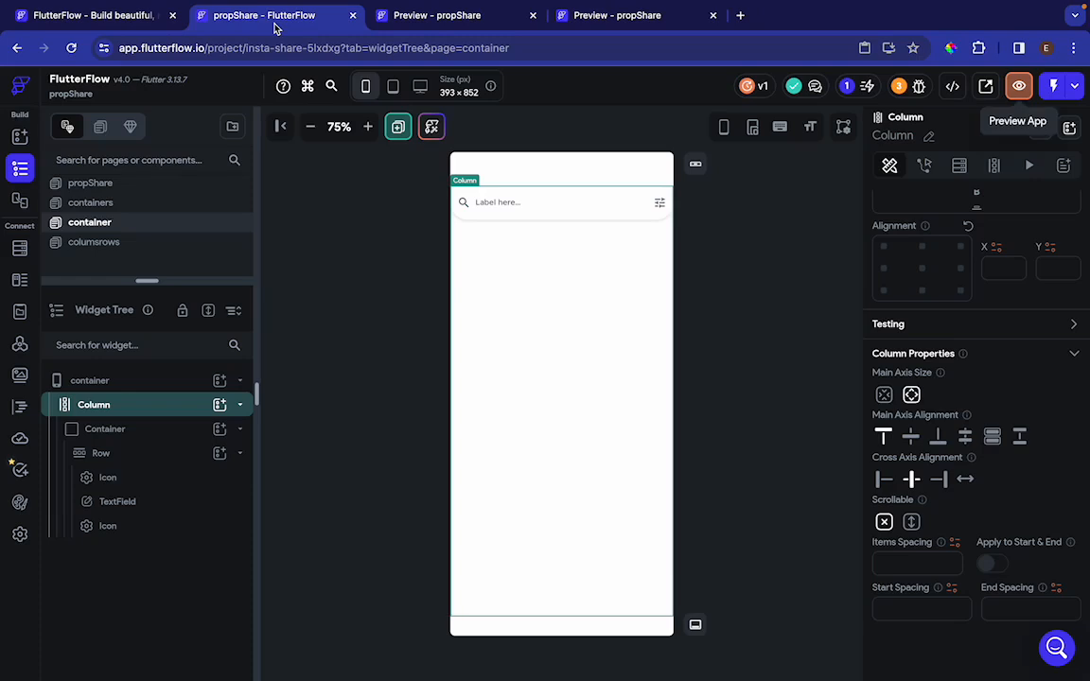
Step: Set the spread of the Container's box shadow to 4
left_click(130, 431)
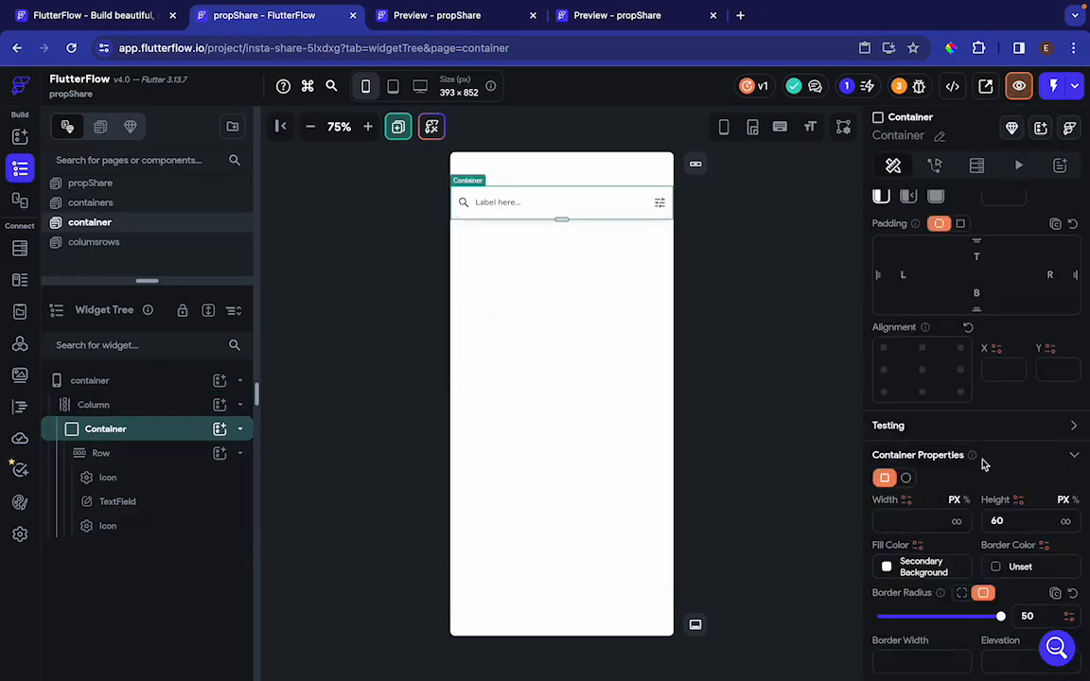
scroll(1011, 511, "down", 4)
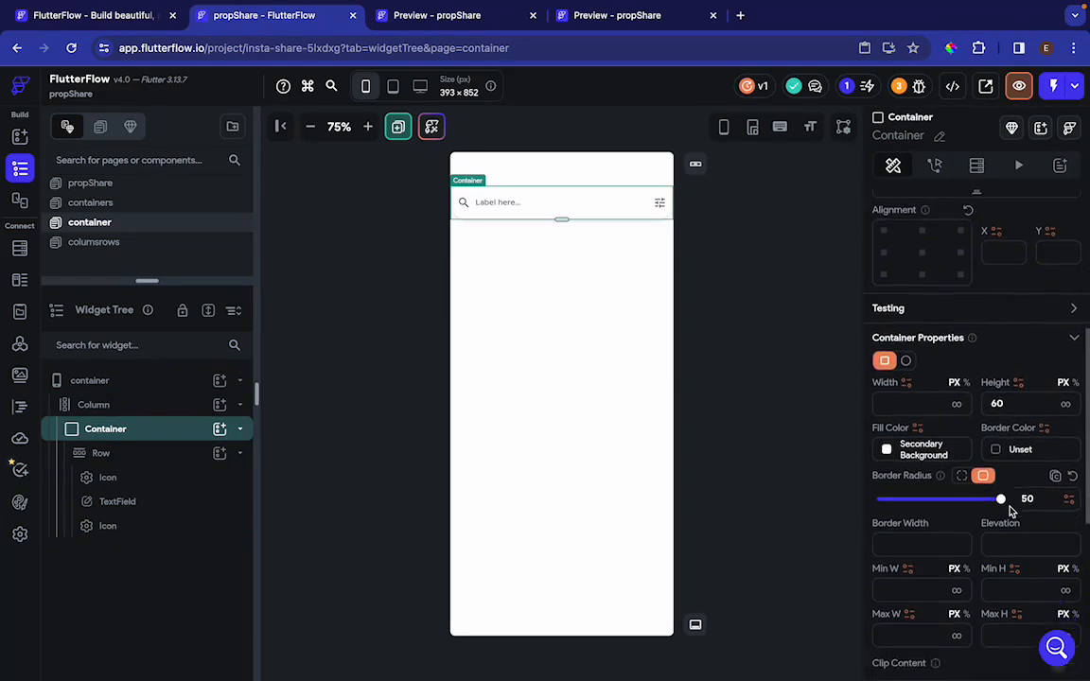
scroll(1011, 511, "down", 1)
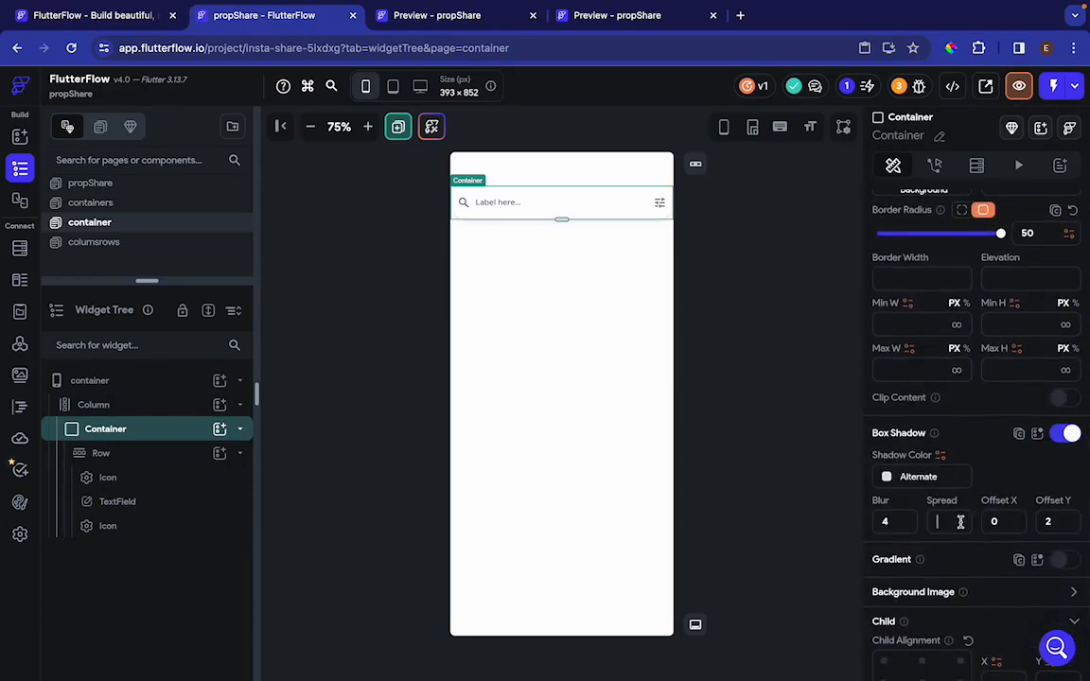
type("4")
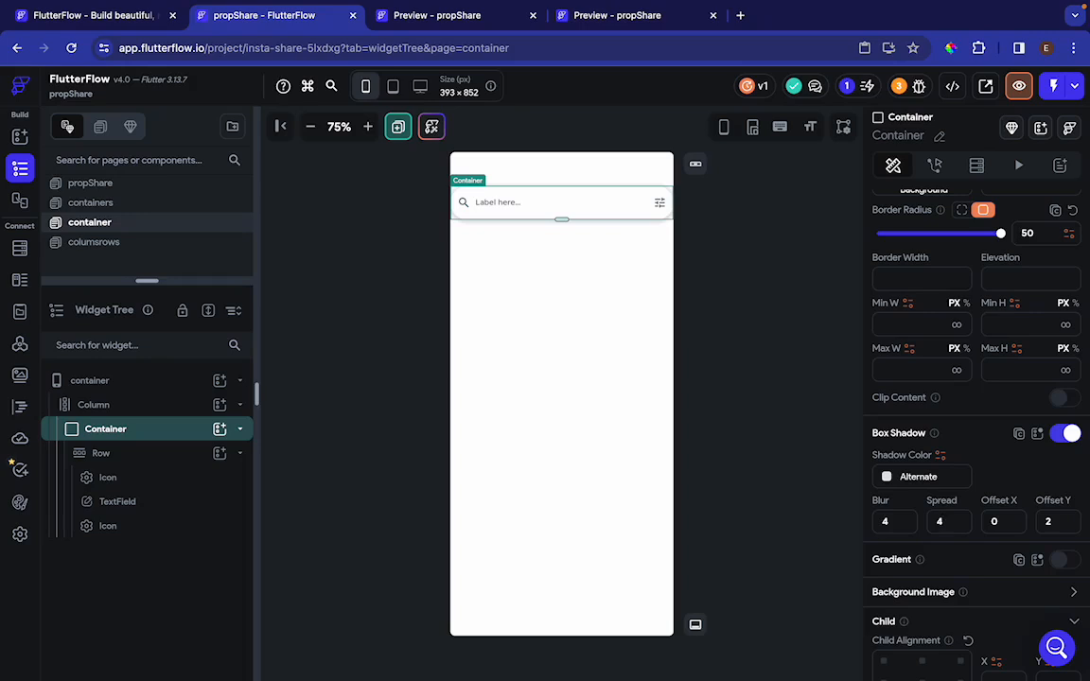
left_click(608, 457)
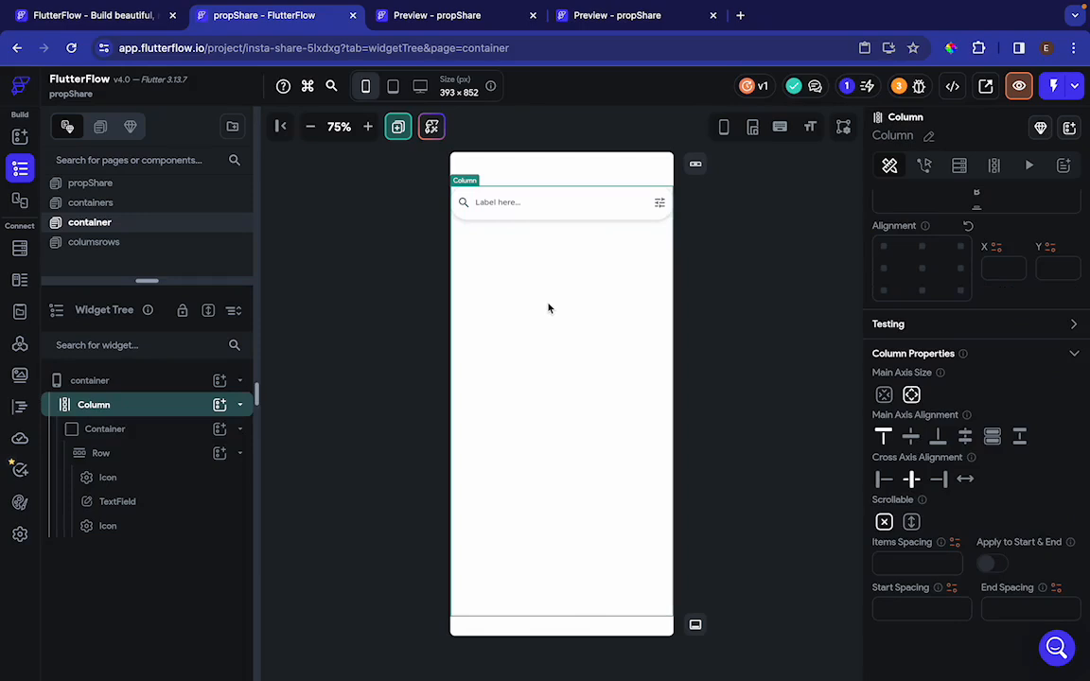
Step: Set the Container's left, right and top padding to 20
left_click(126, 433)
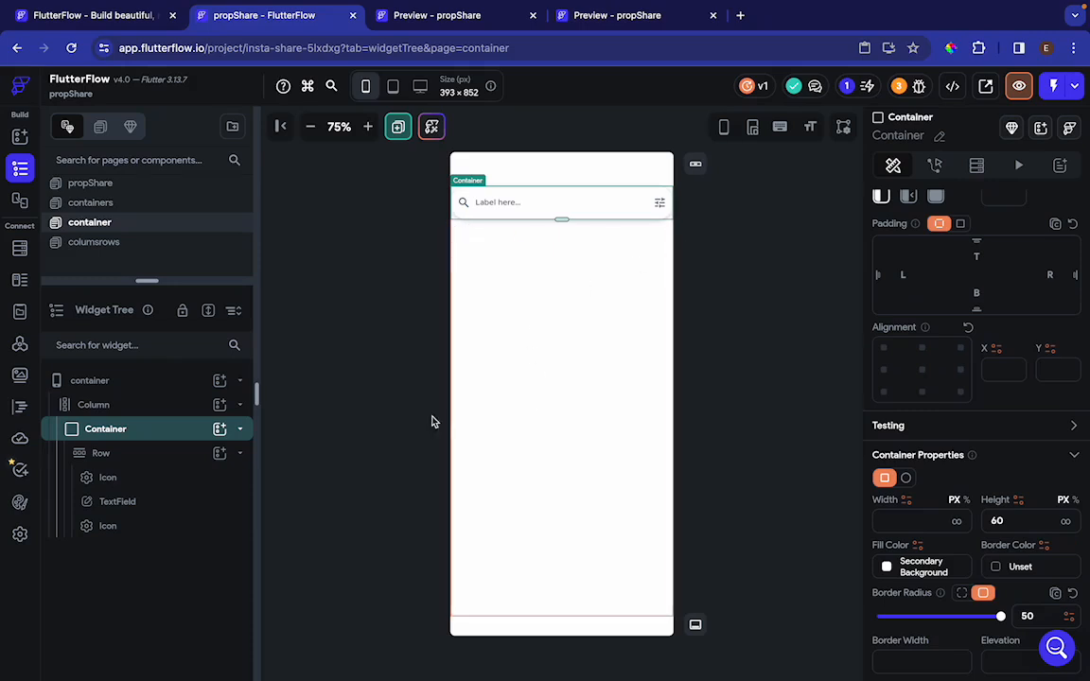
scroll(977, 440, "down", 1)
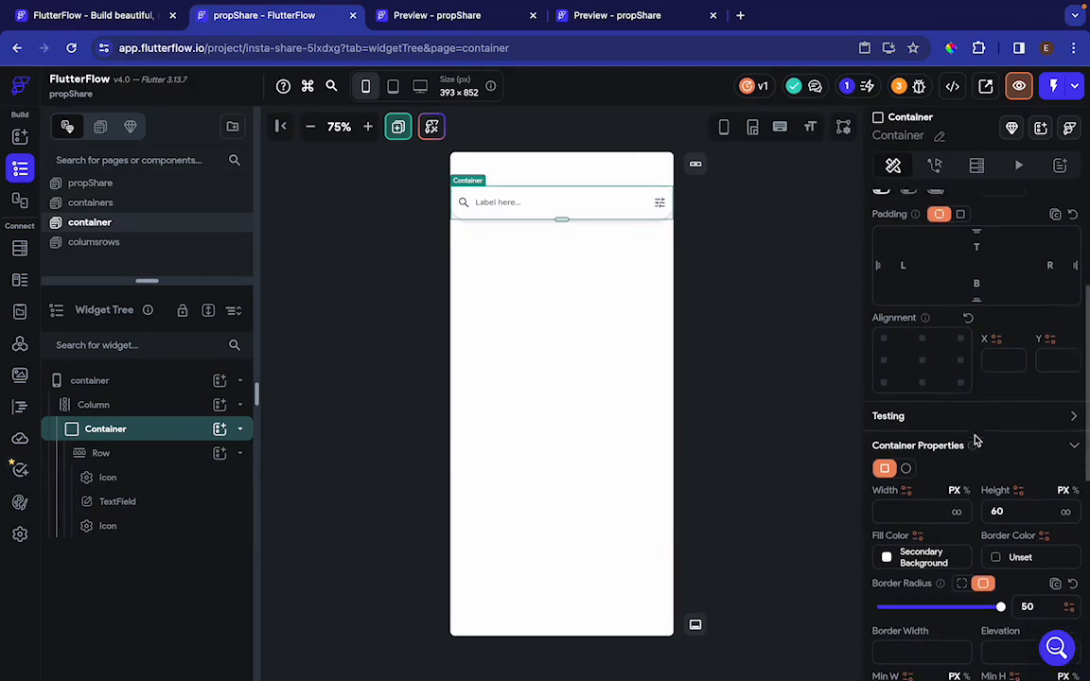
scroll(976, 440, "up", 1)
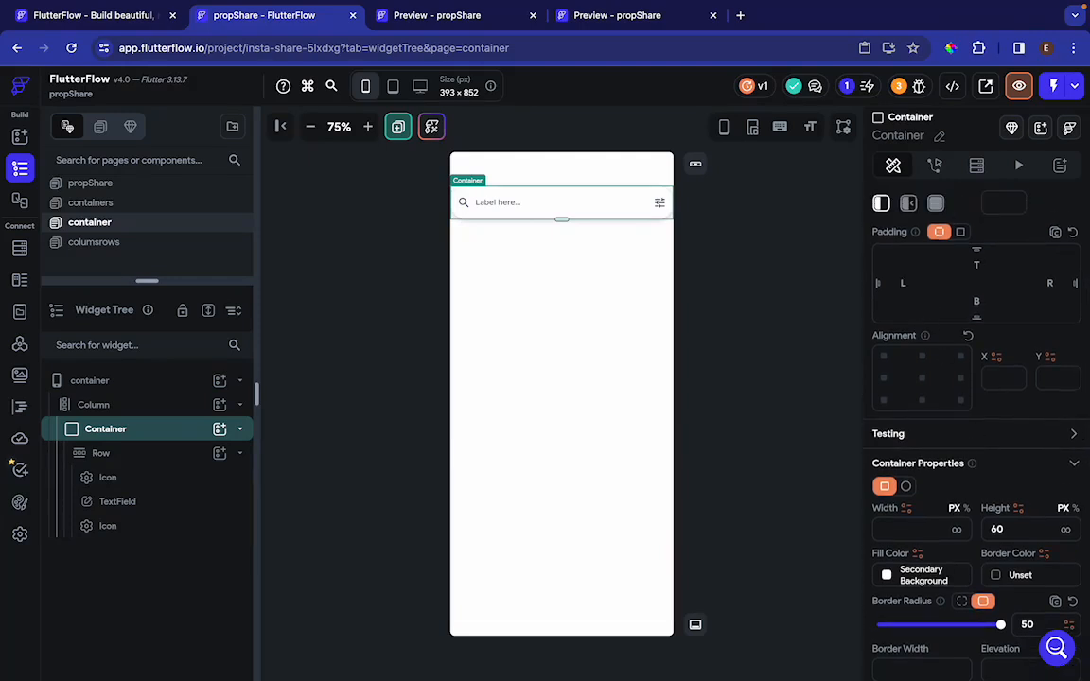
type("20")
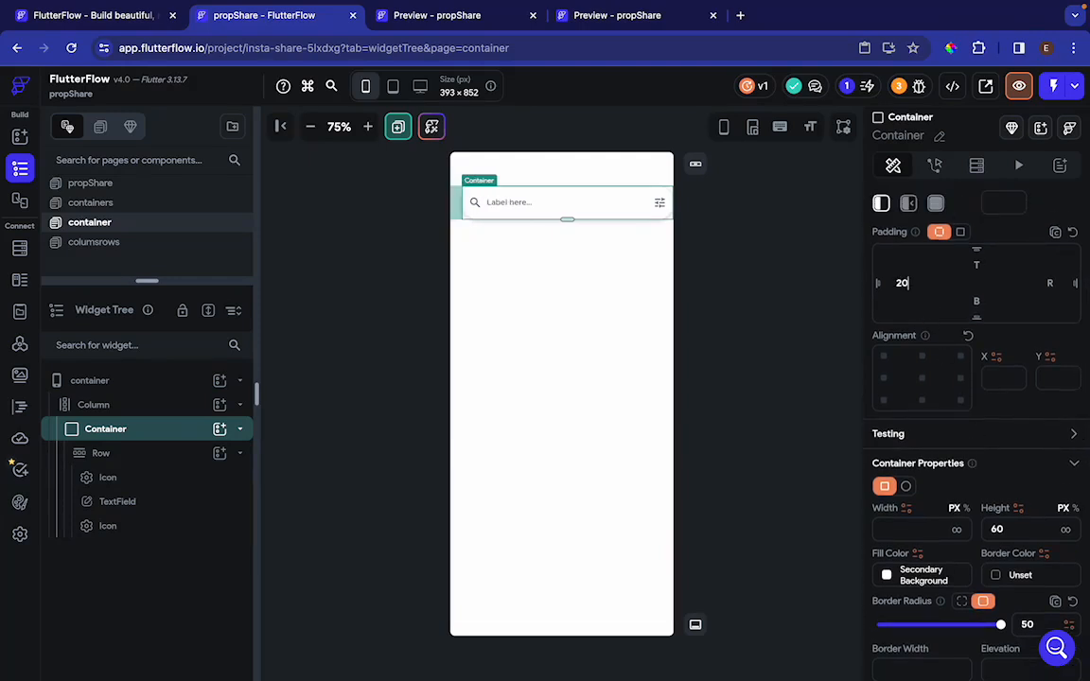
left_click(1050, 283)
type("20")
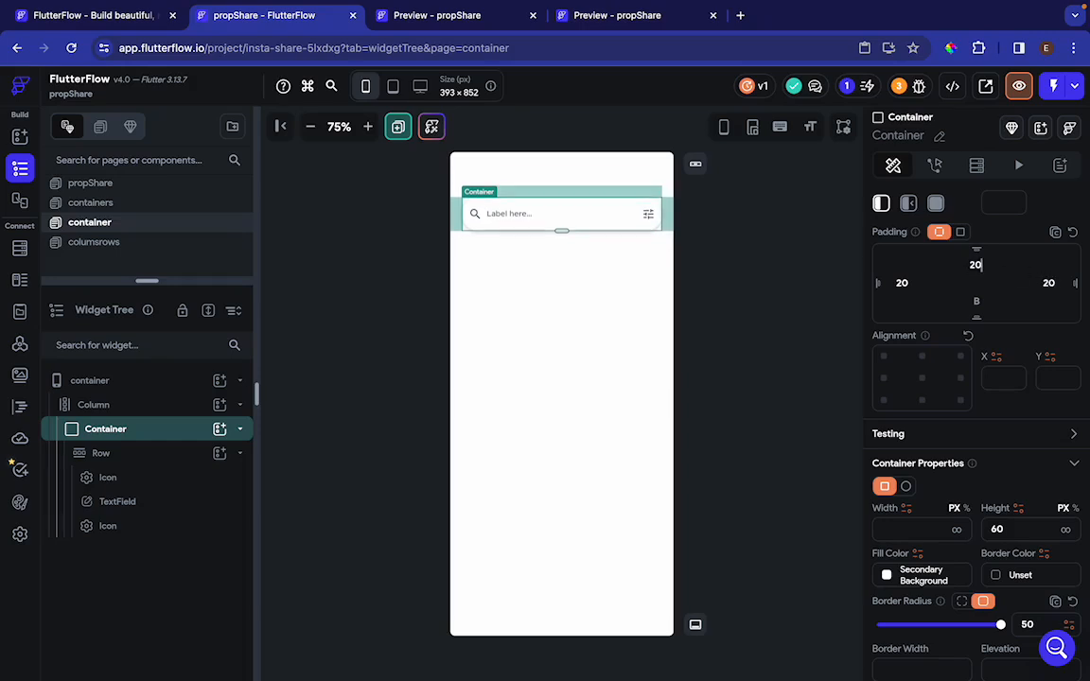
left_click(620, 361)
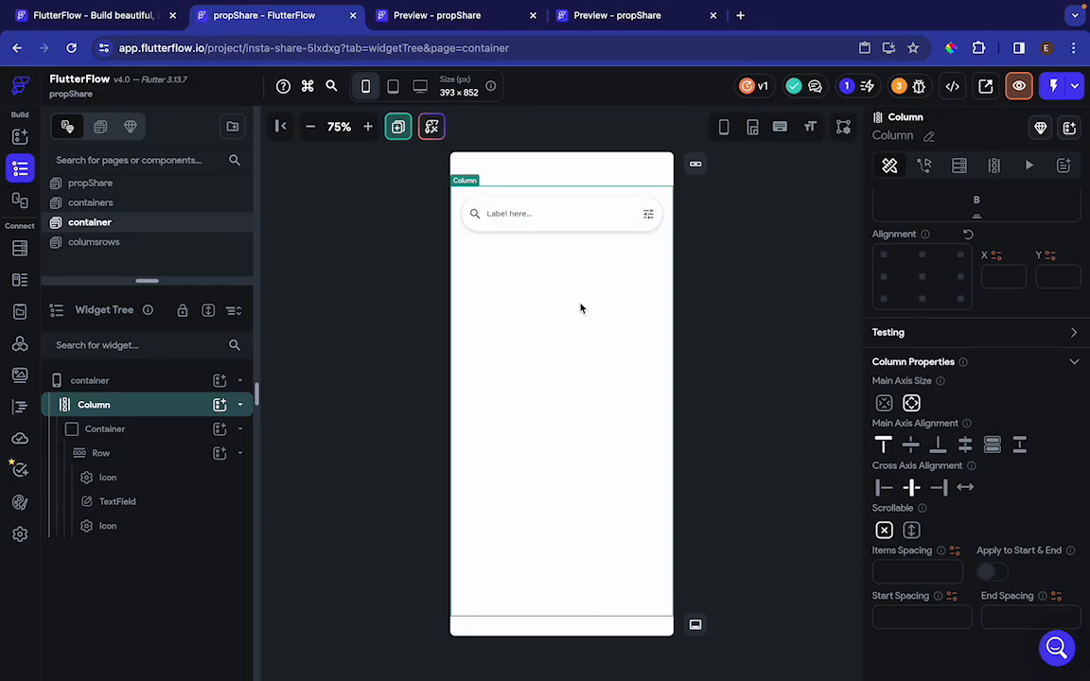
Step: Reduce the Container's top padding and compare the search bar with the one in the propShare preview
left_click(150, 429)
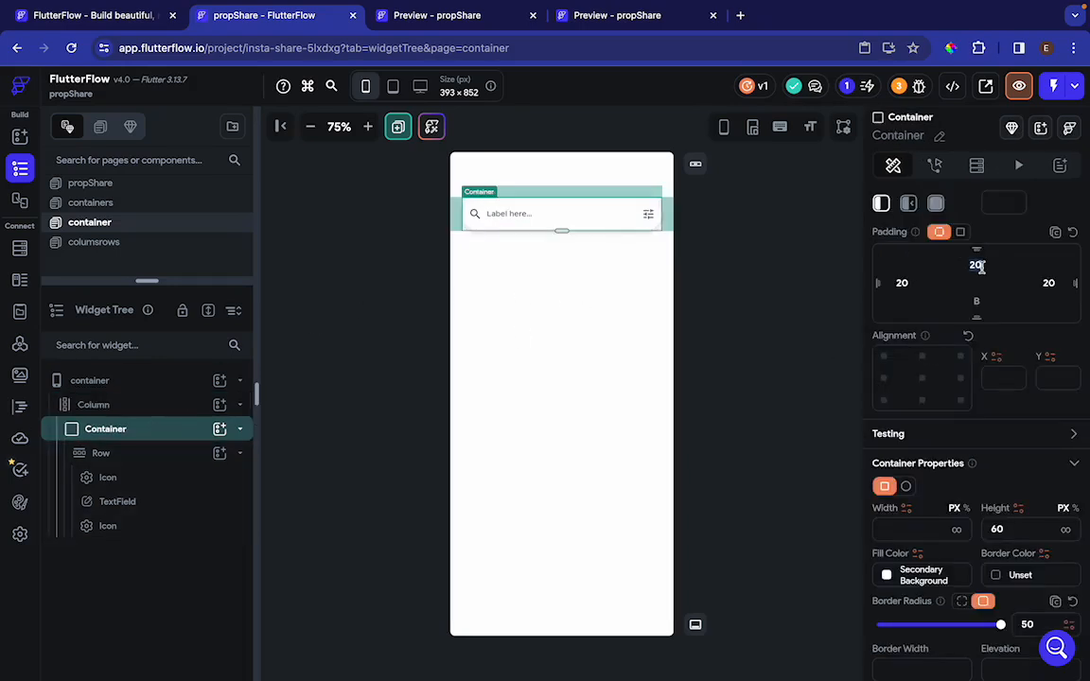
left_click(532, 382)
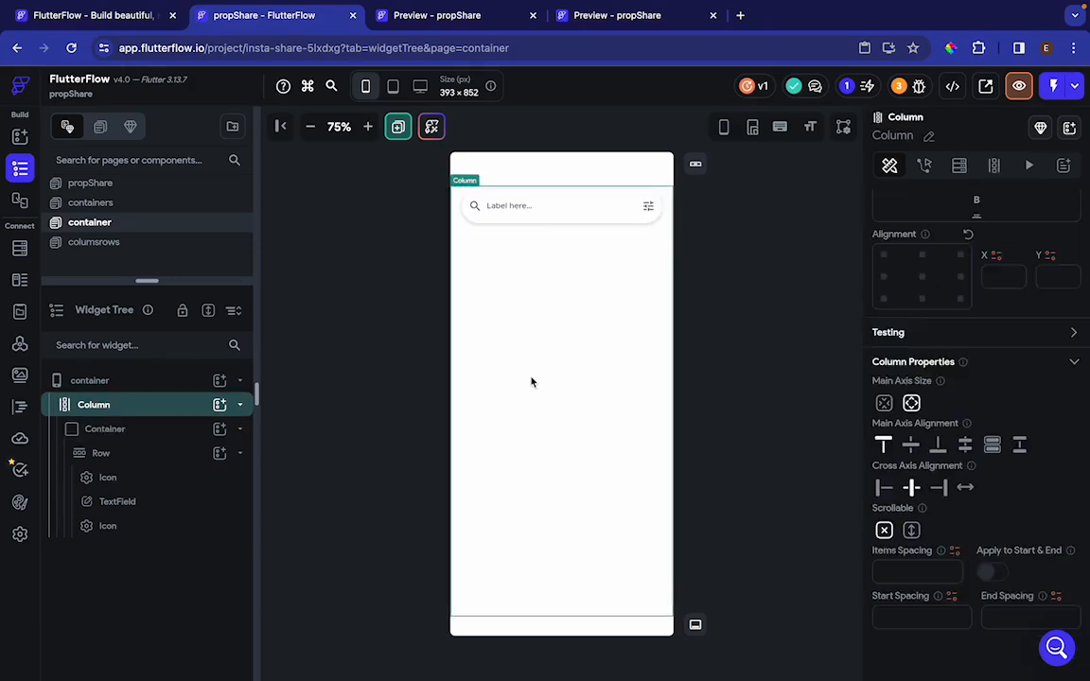
left_click(615, 23)
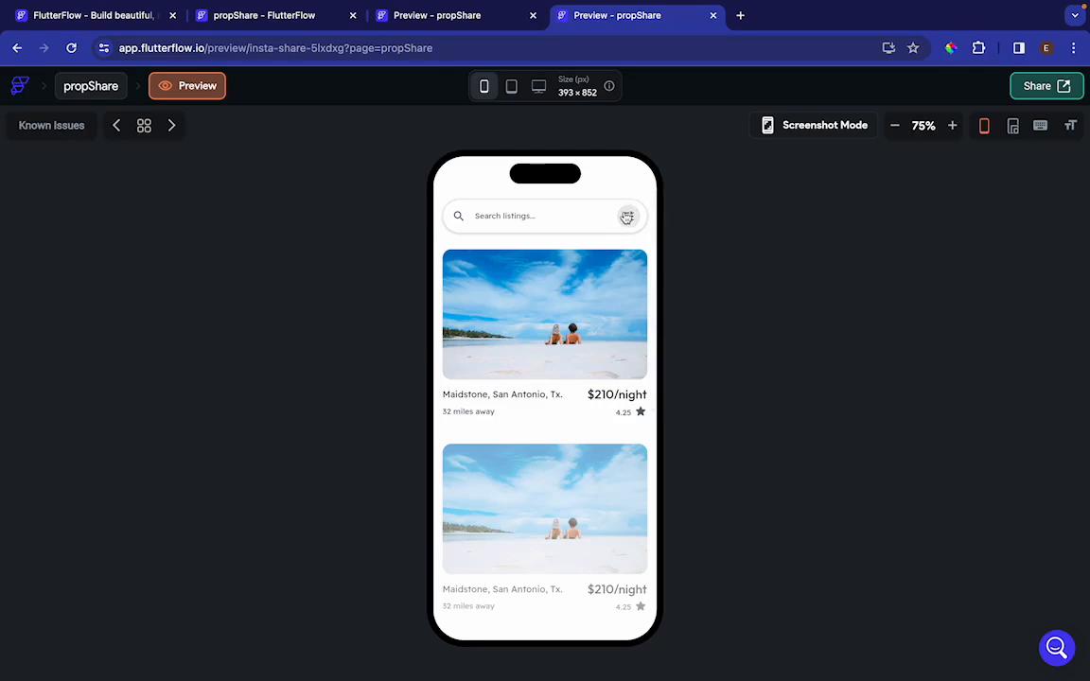
left_click(454, 25)
left_click(306, 18)
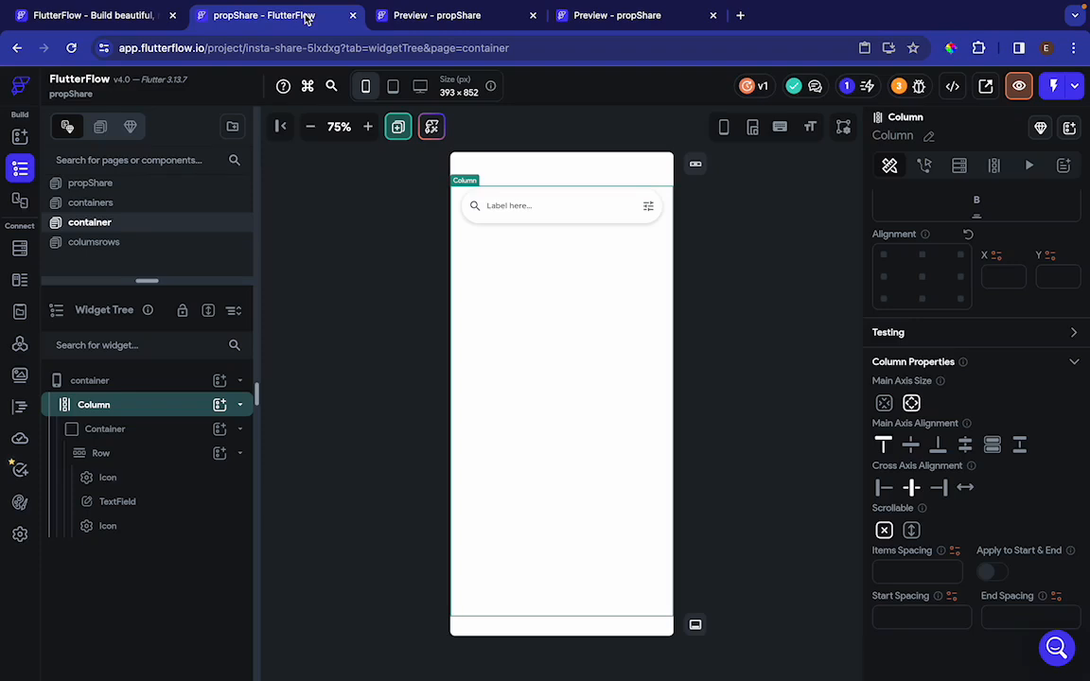
Step: Replace the tune icon at the end of the Row with an IconButton
left_click(648, 205)
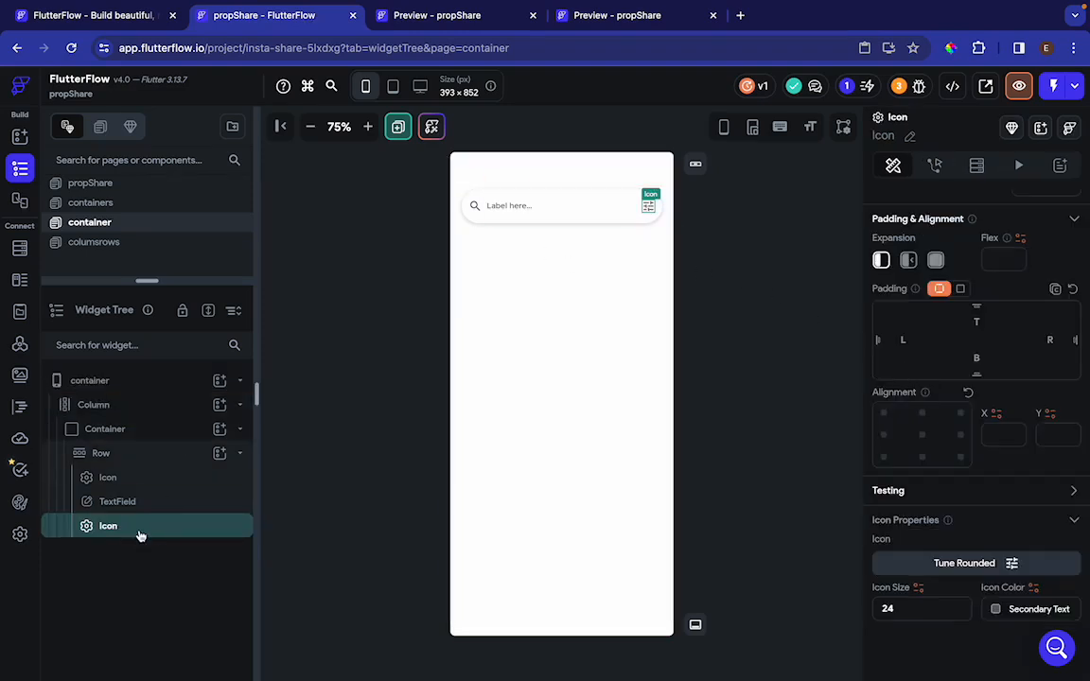
key("Delete")
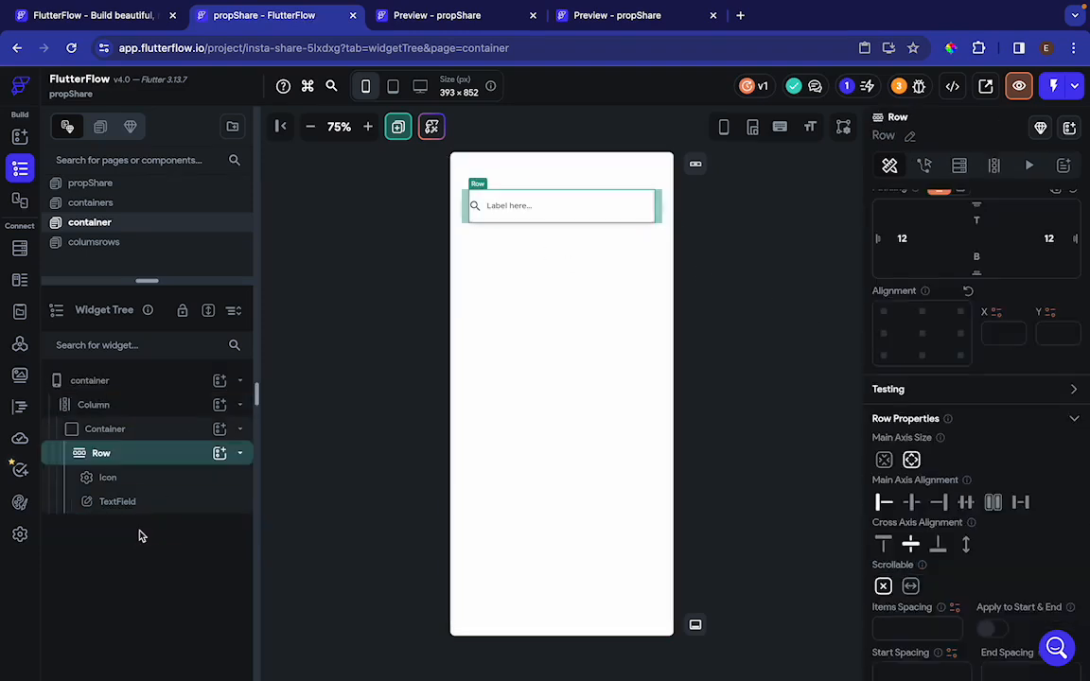
left_click(219, 454)
left_click(340, 357)
type("i")
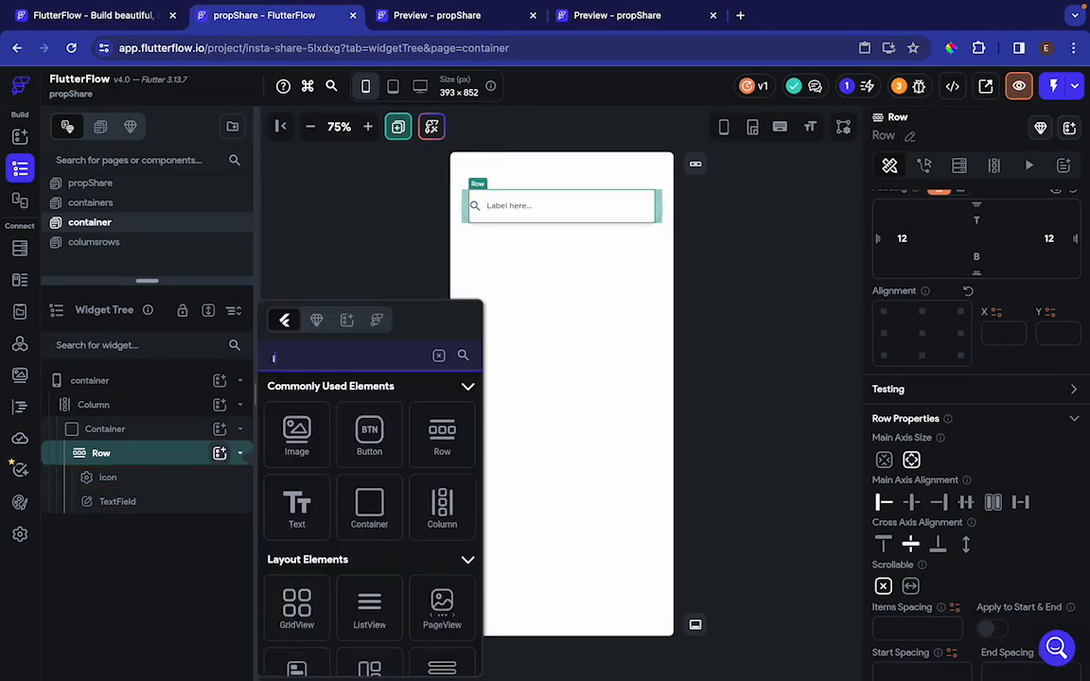
type("con")
left_click(369, 634)
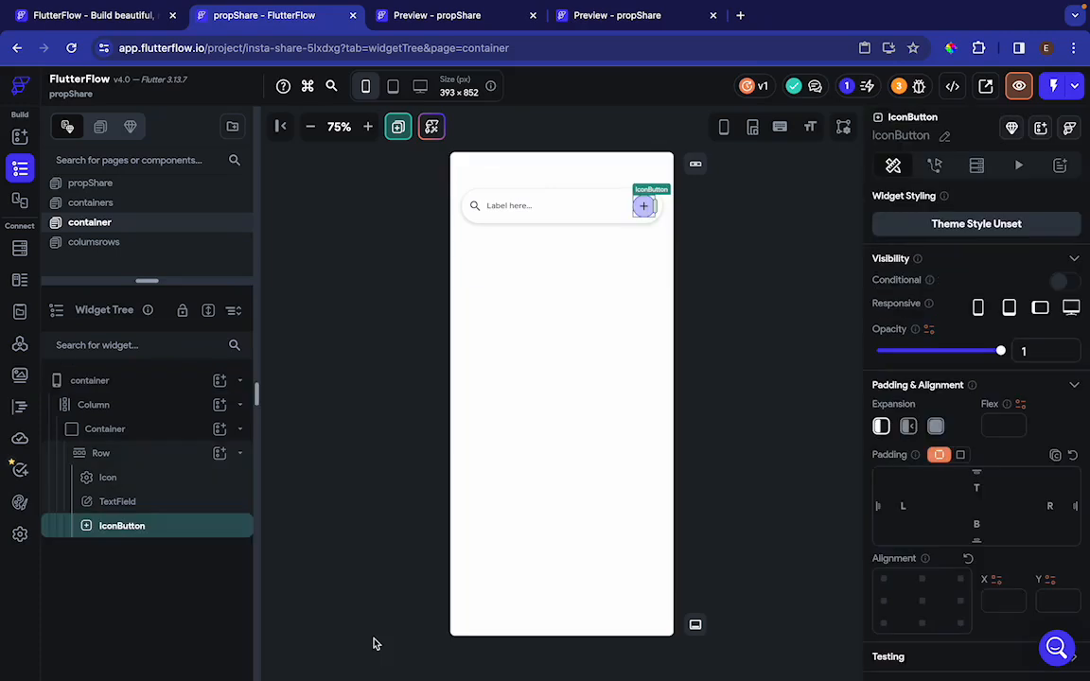
Step: Set the IconButton's icon to the Material icon Tune Rounded, searching the icon library for "tune"
scroll(954, 484, "down", 4)
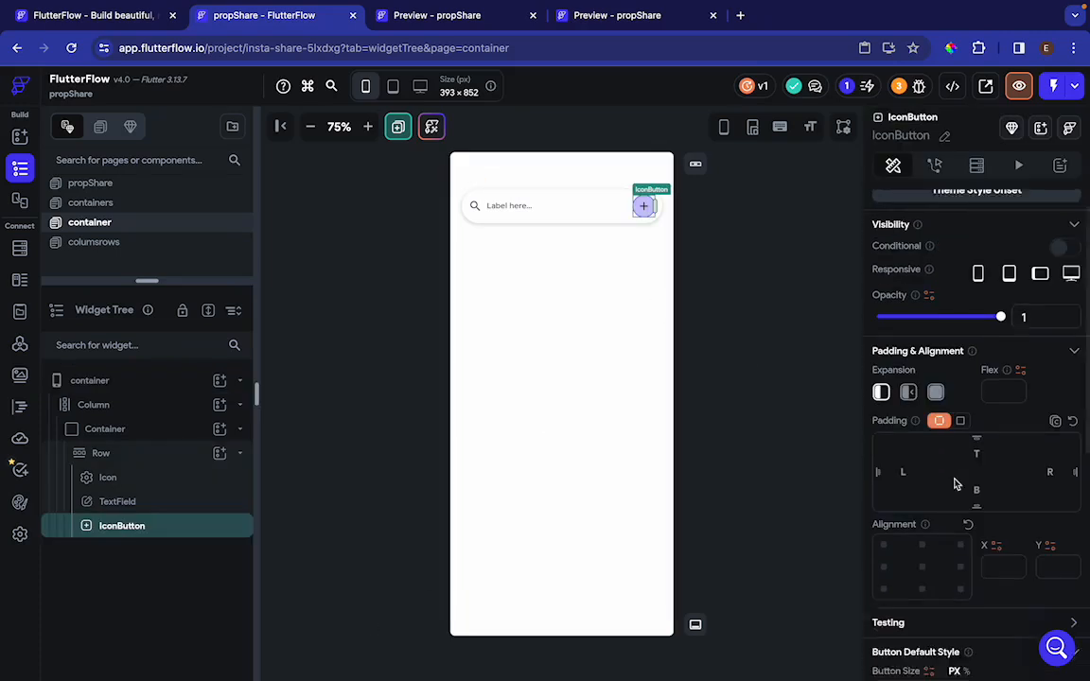
scroll(955, 484, "down", 2)
left_click(963, 457)
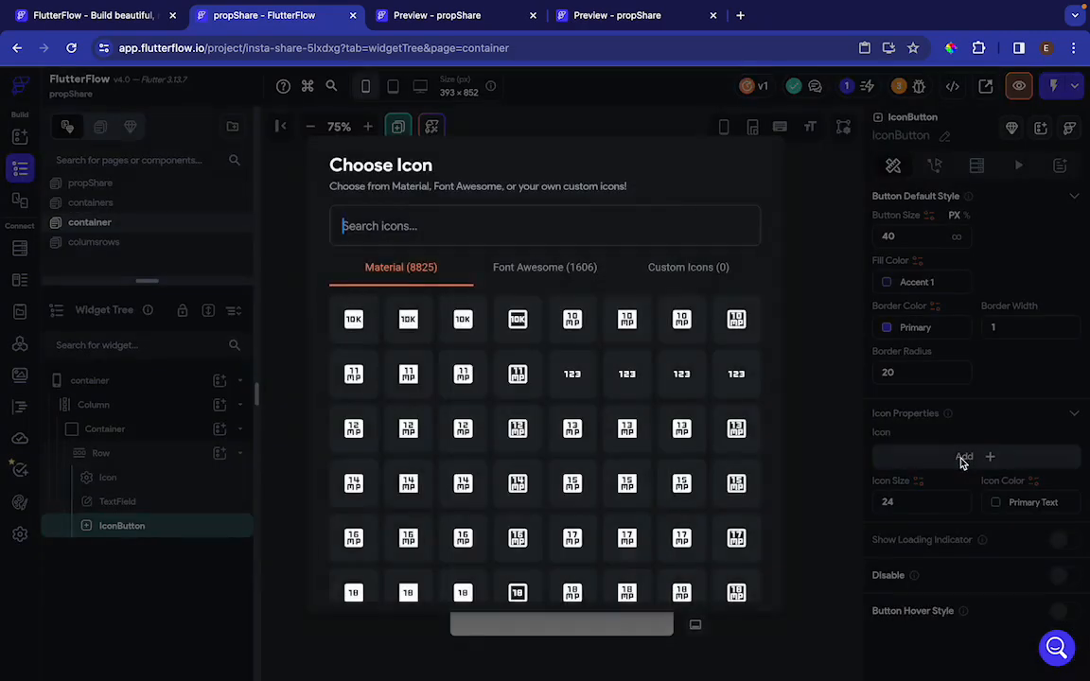
left_click(526, 232)
type("tune")
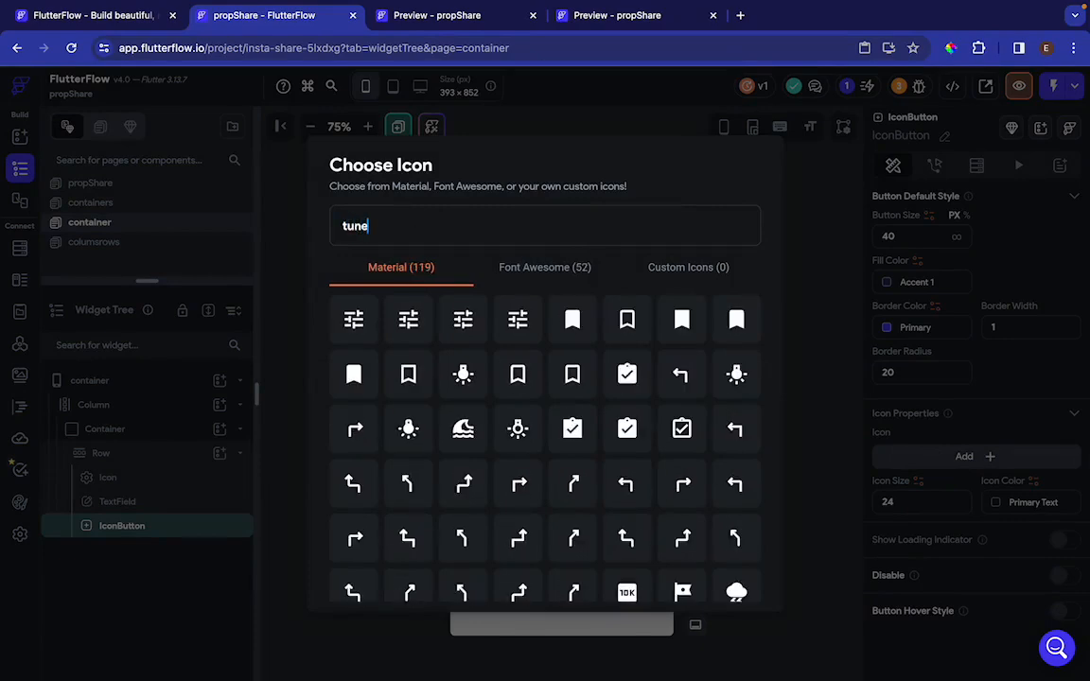
left_click(463, 320)
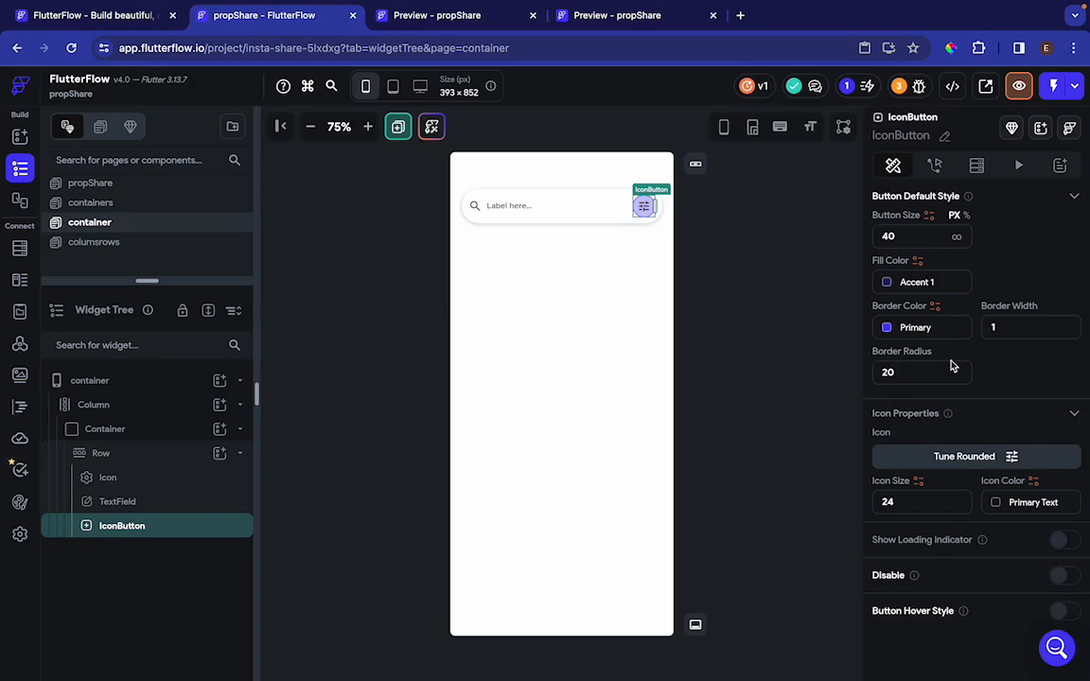
Step: Set the IconButton's border color to Alternate and its fill color to Secondary Background
scroll(953, 366, "up", 1)
left_click(889, 379)
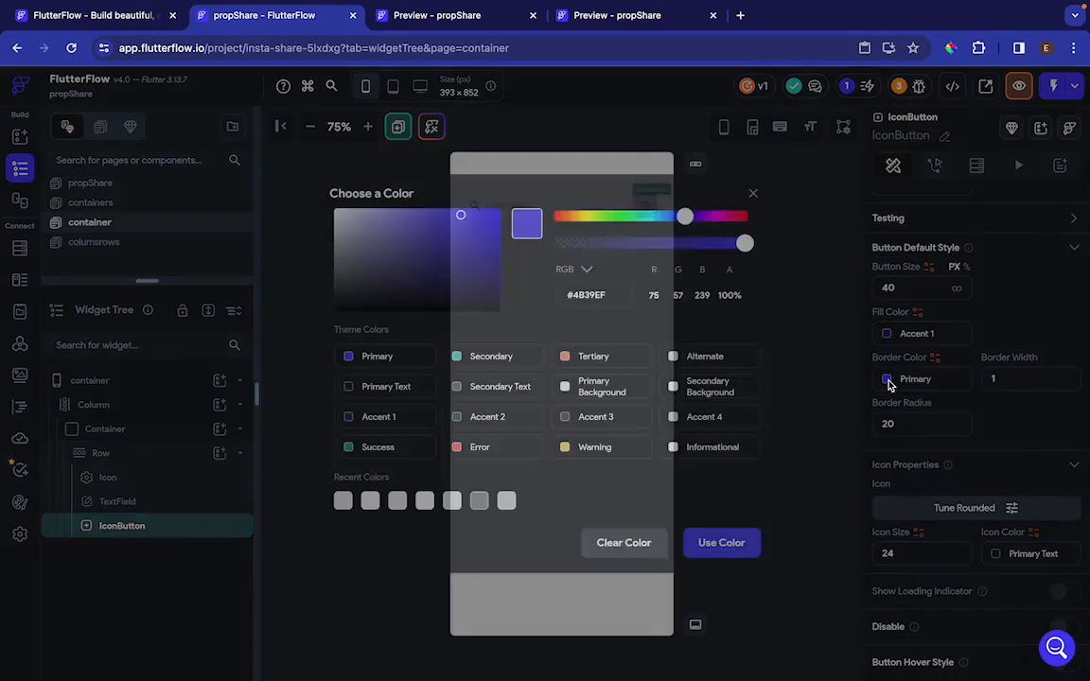
left_click(724, 359)
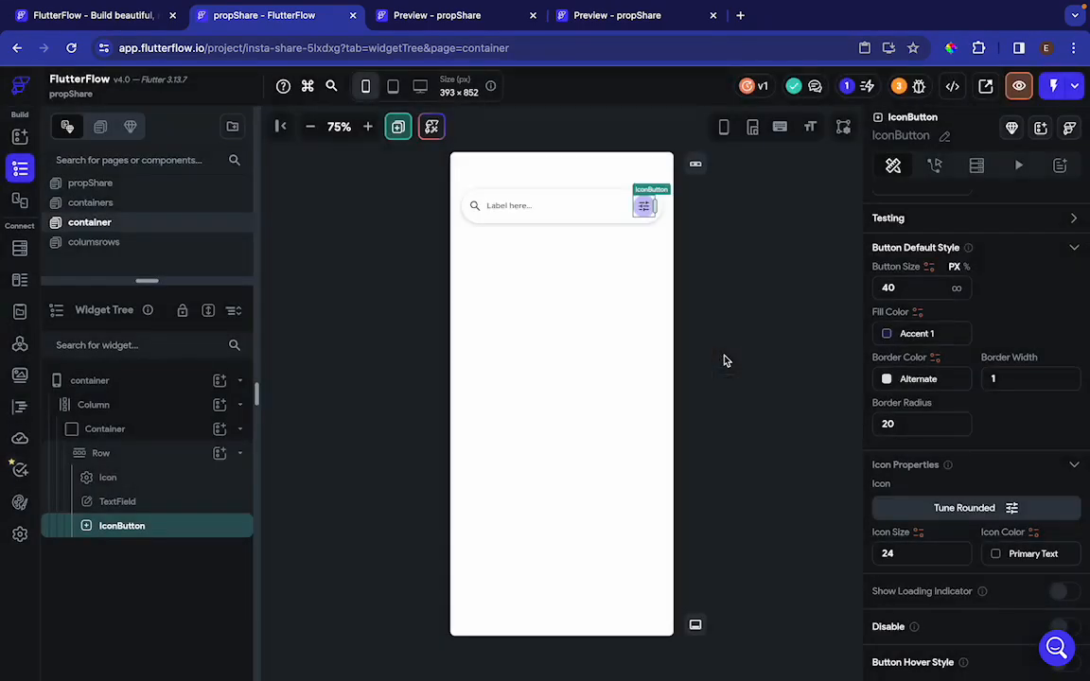
scroll(895, 333, "up", 1)
left_click(894, 365)
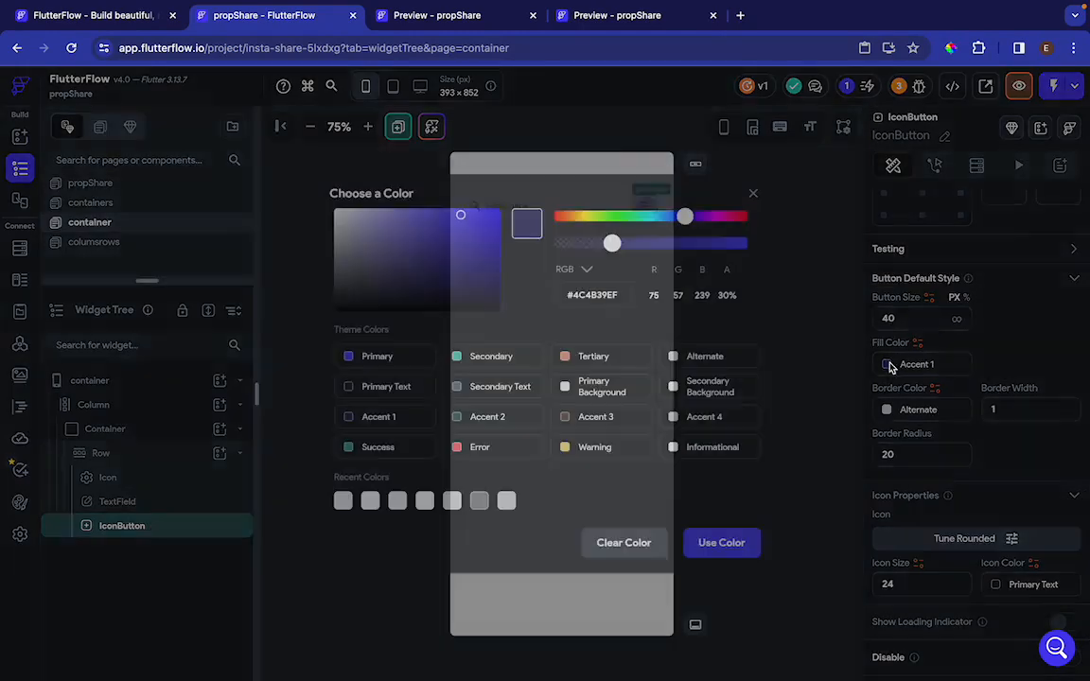
left_click(716, 392)
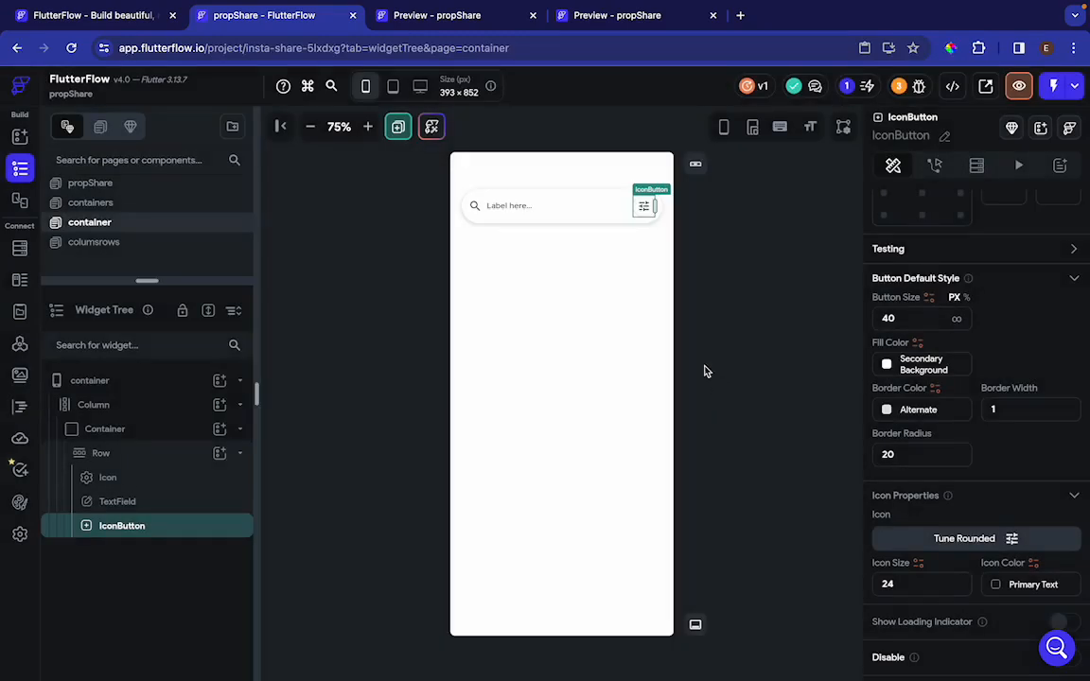
Step: Enable the IconButton's hover style and set its hover fill color to Alternate
scroll(999, 441, "down", 1)
scroll(998, 441, "down", 1)
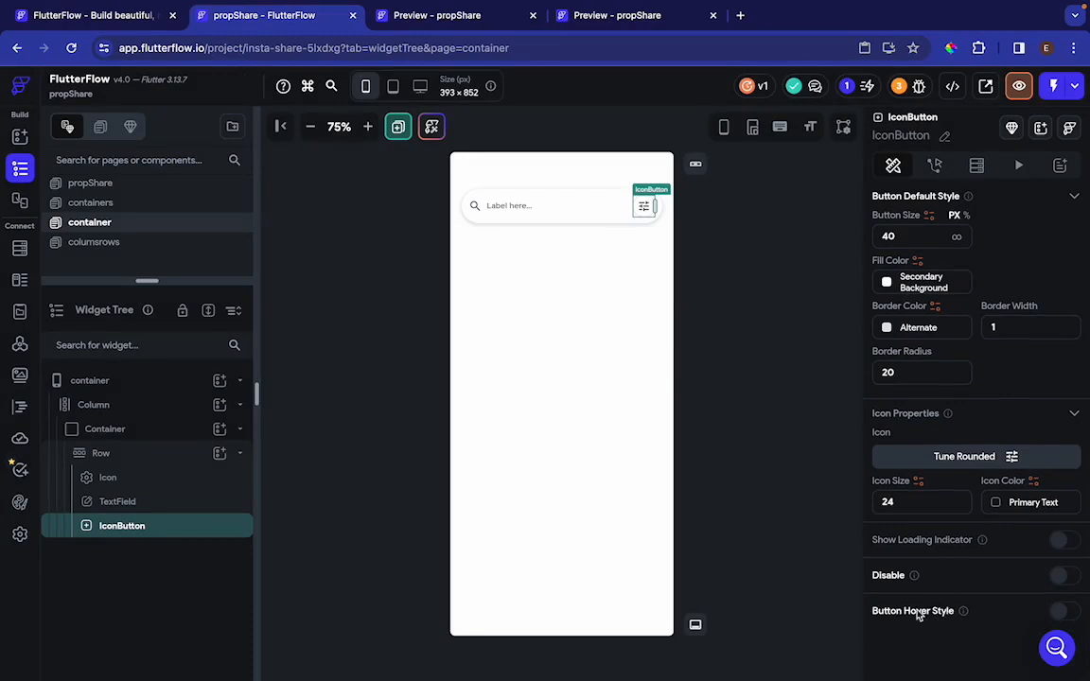
left_click(1065, 613)
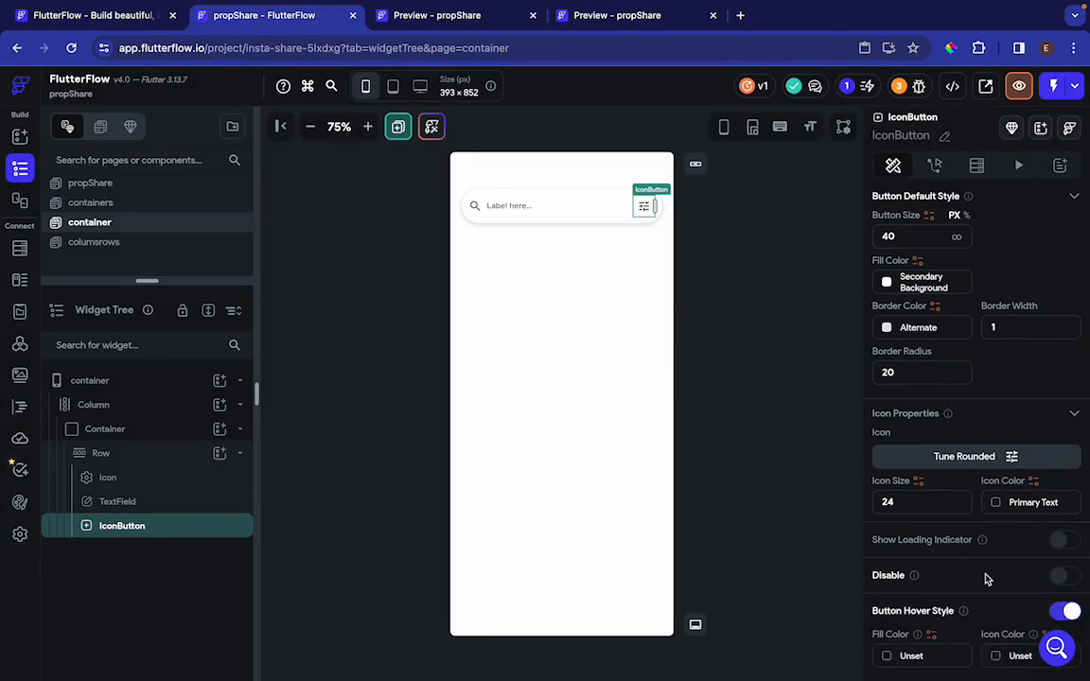
scroll(986, 577, "down", 1)
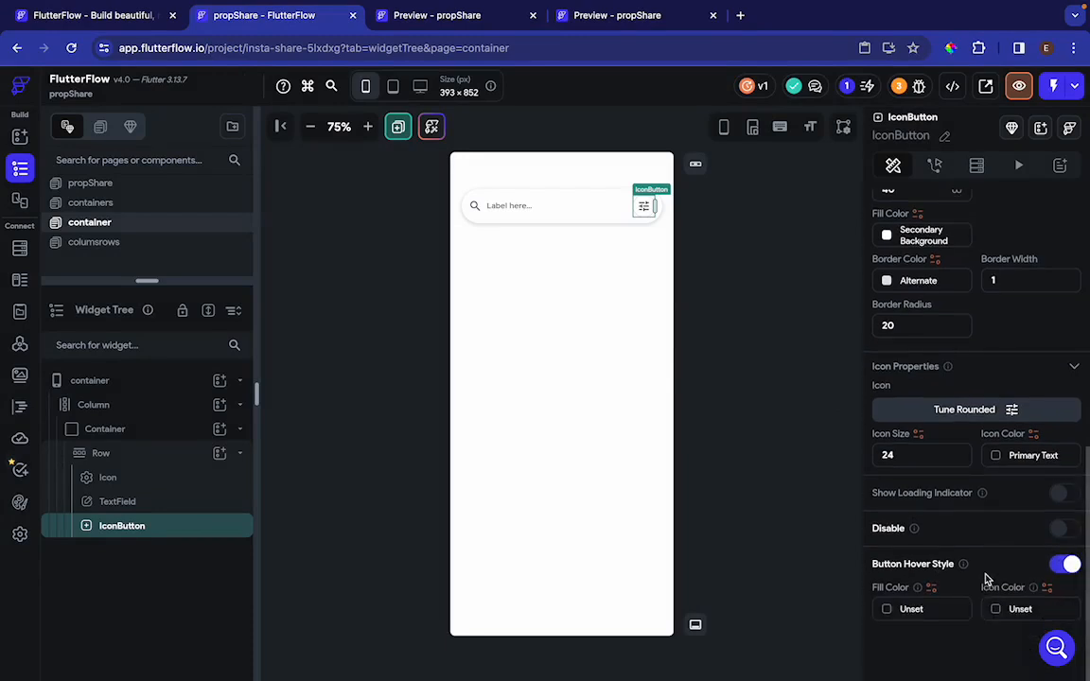
left_click(887, 610)
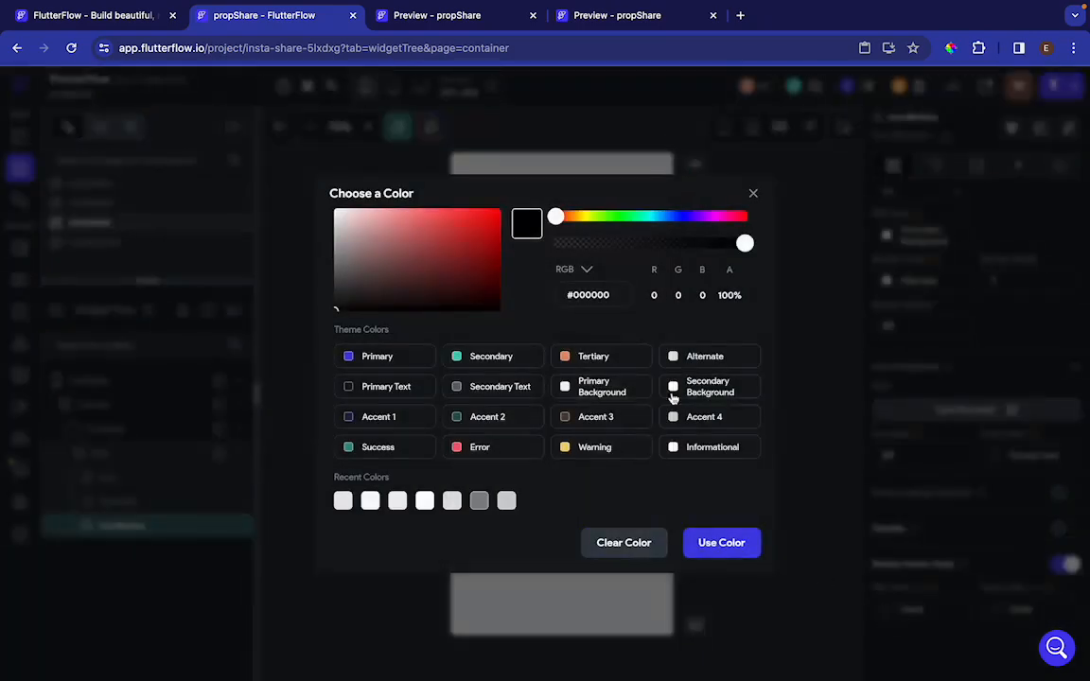
left_click(696, 356)
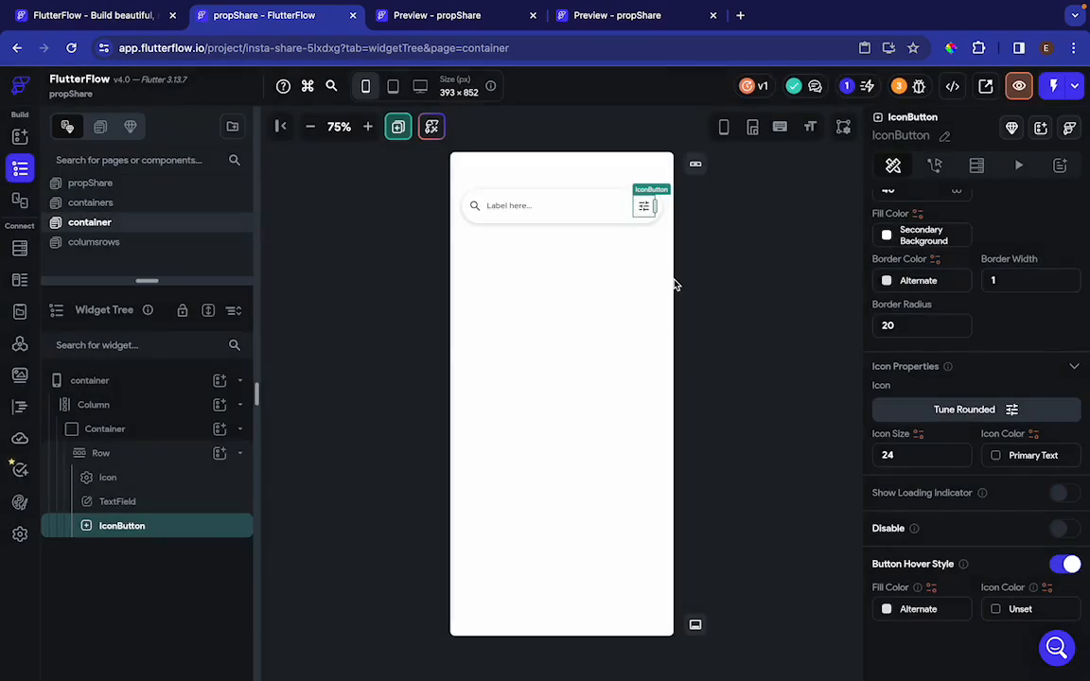
Step: Change the label text of the search bar's TextField to "Search listings..."
left_click(507, 208)
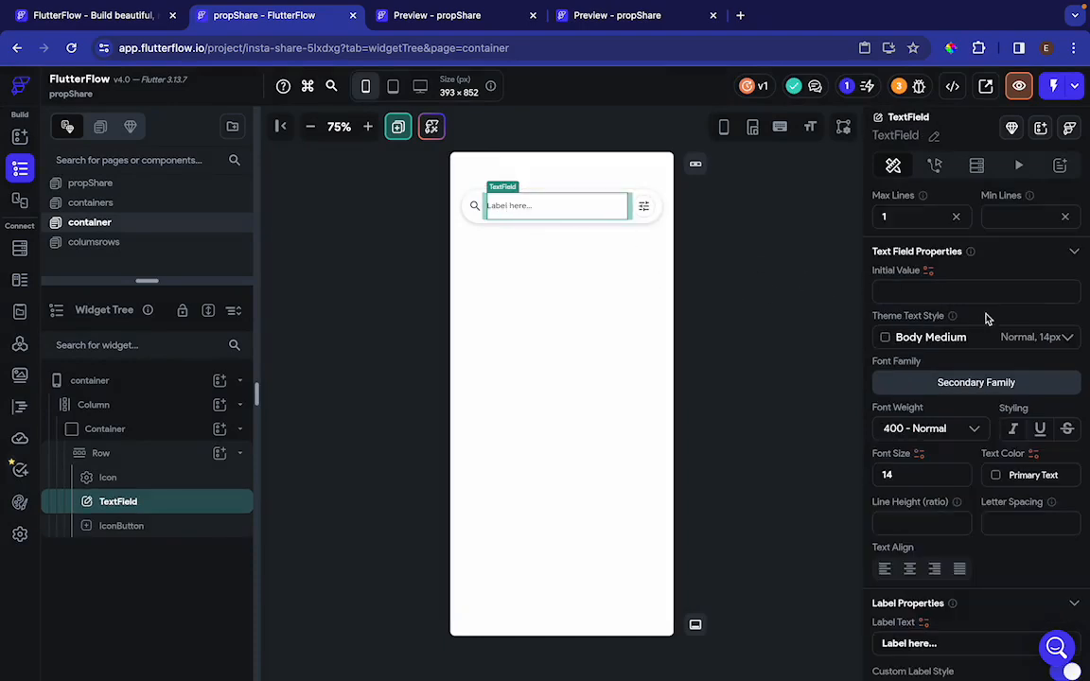
scroll(985, 326, "down", 5)
triple_click(955, 410)
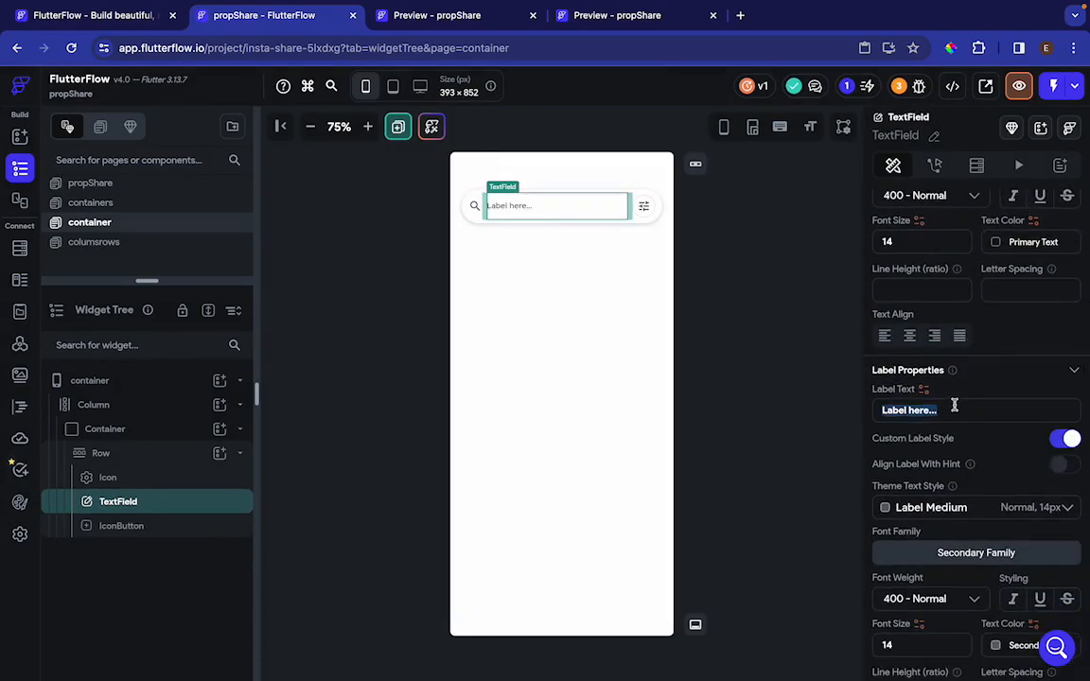
key("BackSpace")
type("Search listings")
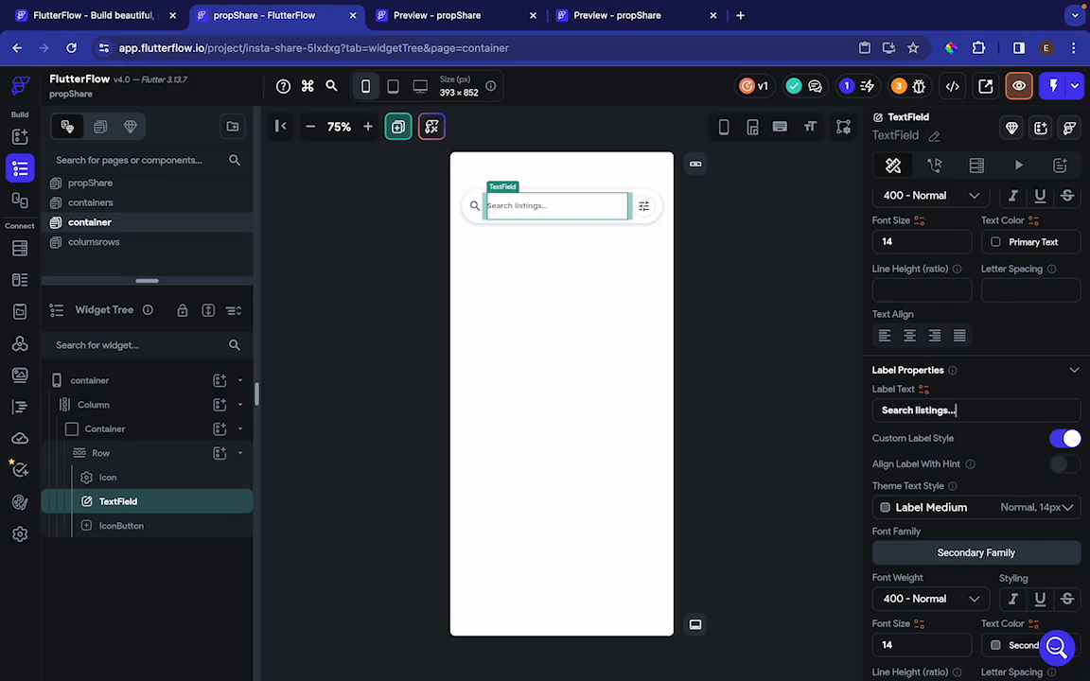
left_click(572, 409)
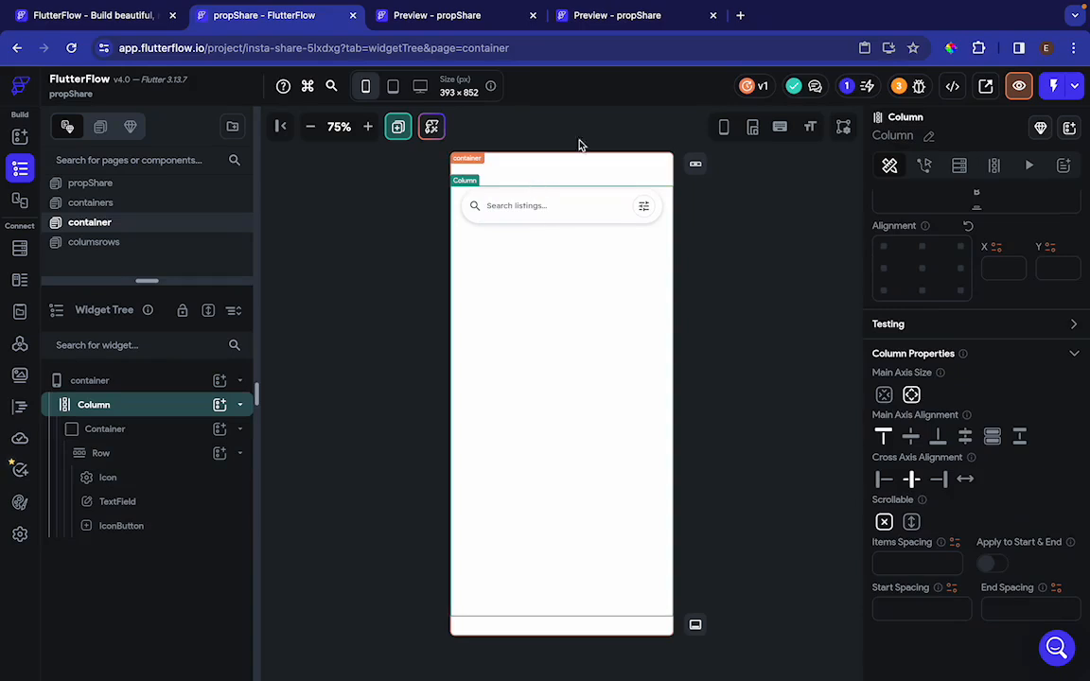
Step: Reload the preview of the container page and view the finished search bar at 75% zoom
left_click(476, 25)
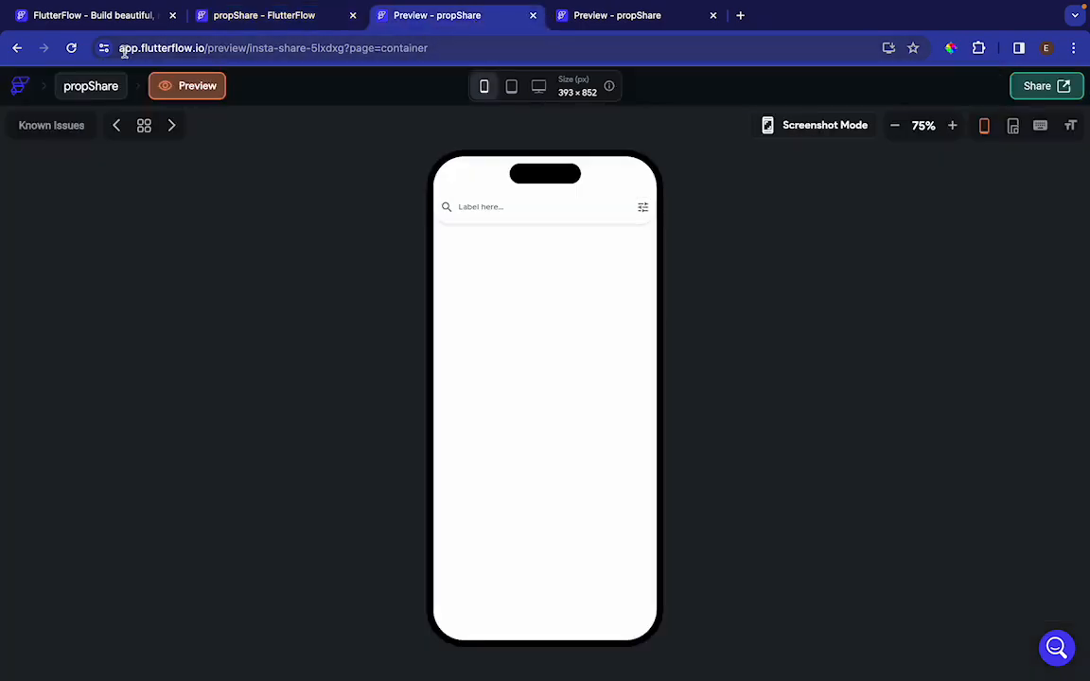
left_click(71, 47)
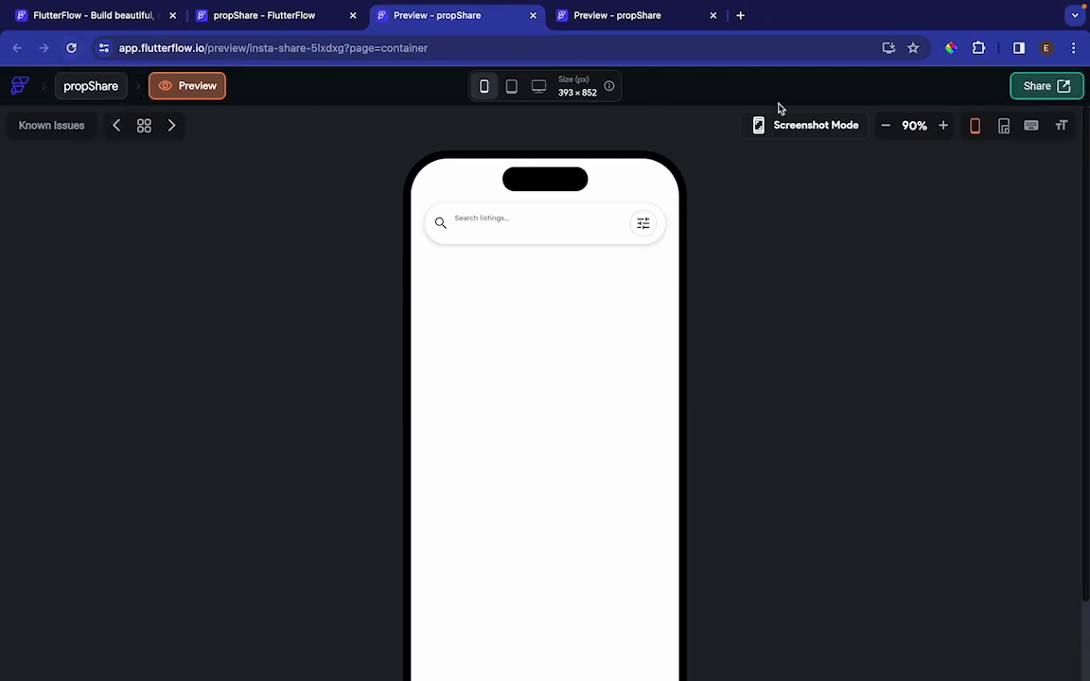
left_click(885, 126)
left_click(886, 126)
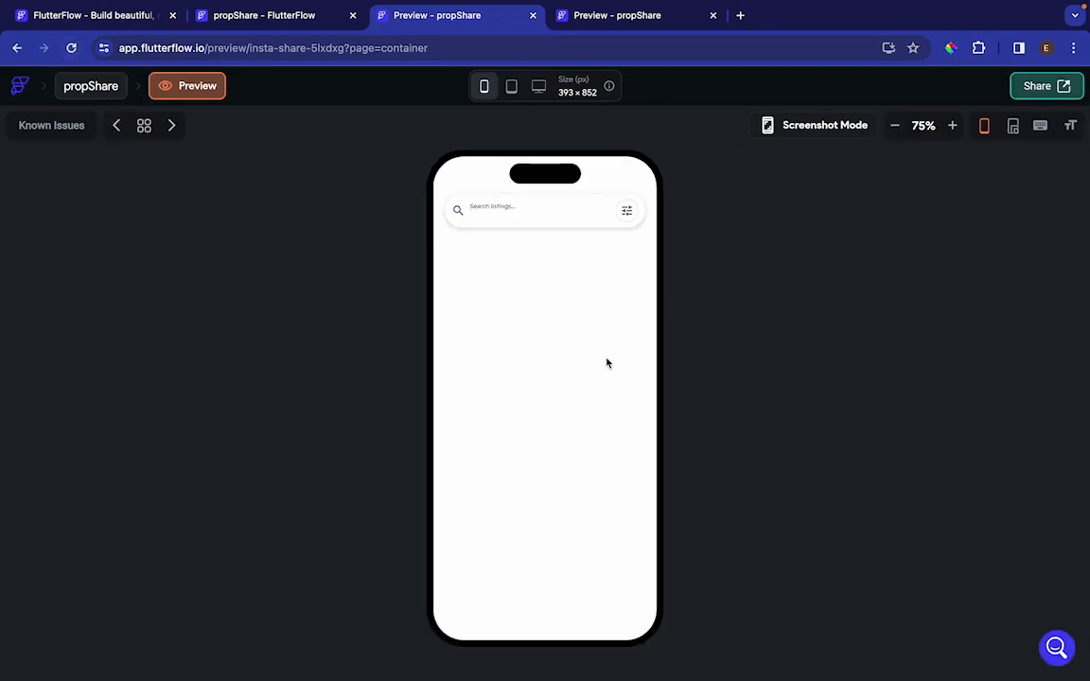